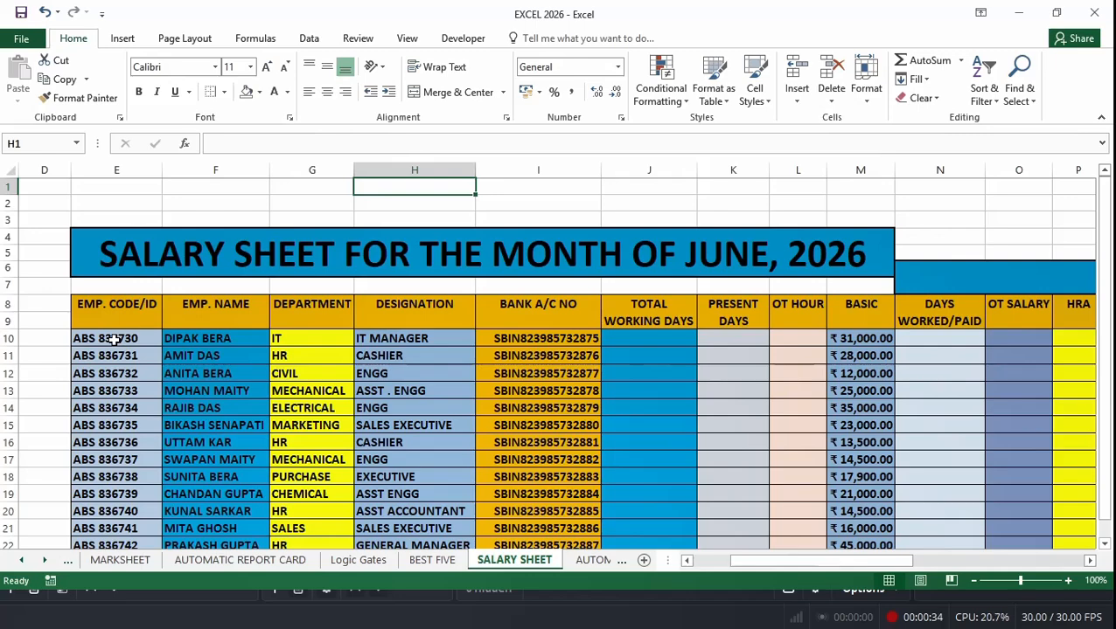
# Step: Review the employee codes, departments, designations and bank account numbers in the June 2026 salary sheet
pyautogui.click(115, 342)
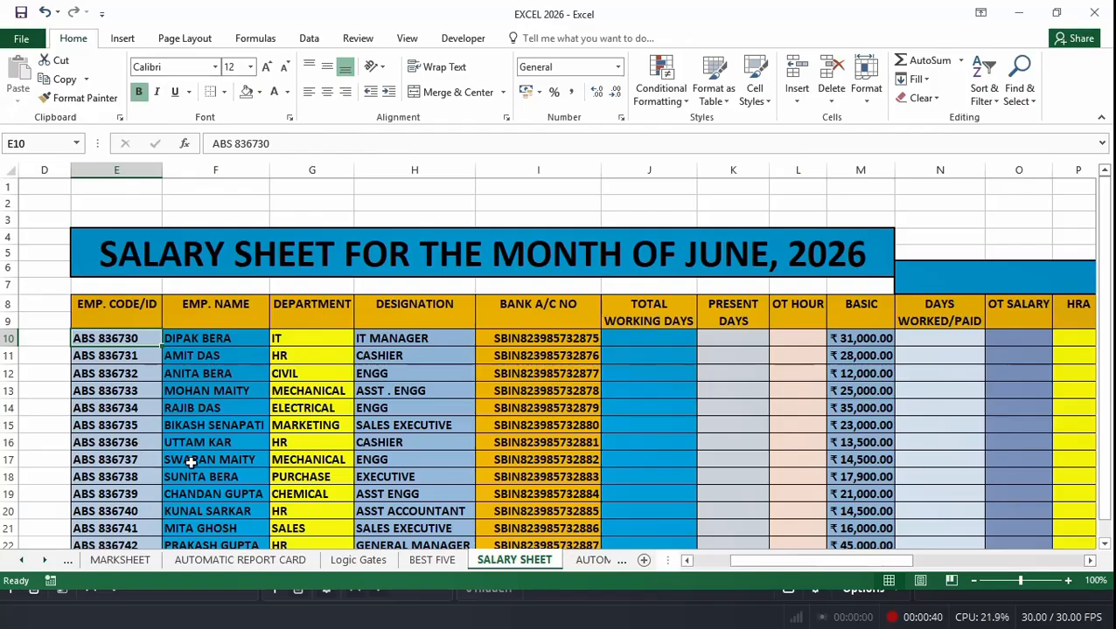
pyautogui.click(319, 343)
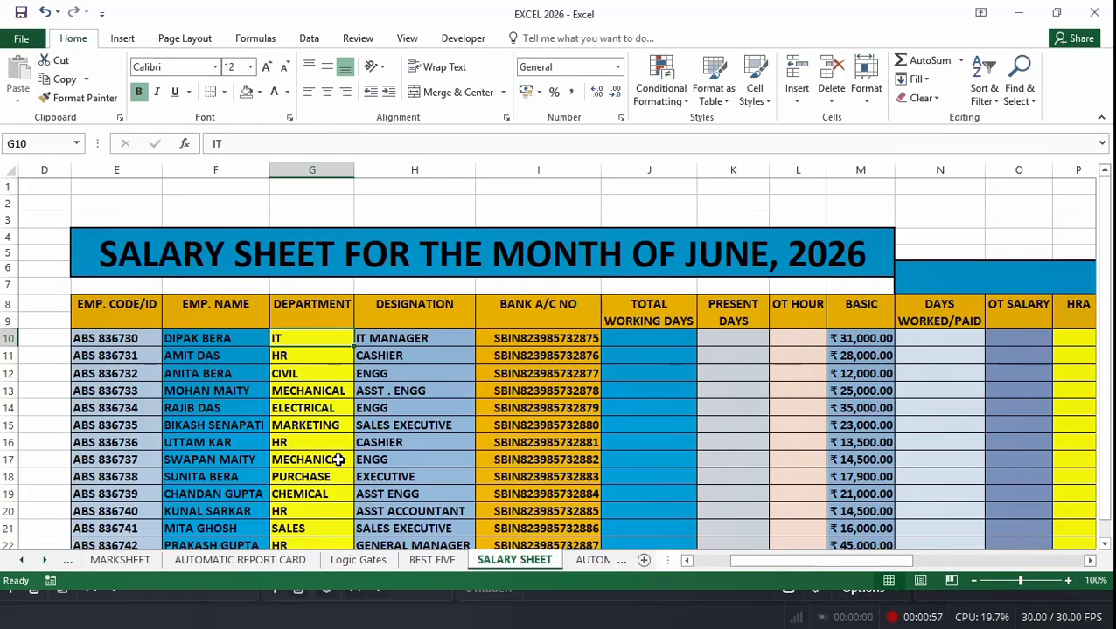
pyautogui.click(421, 338)
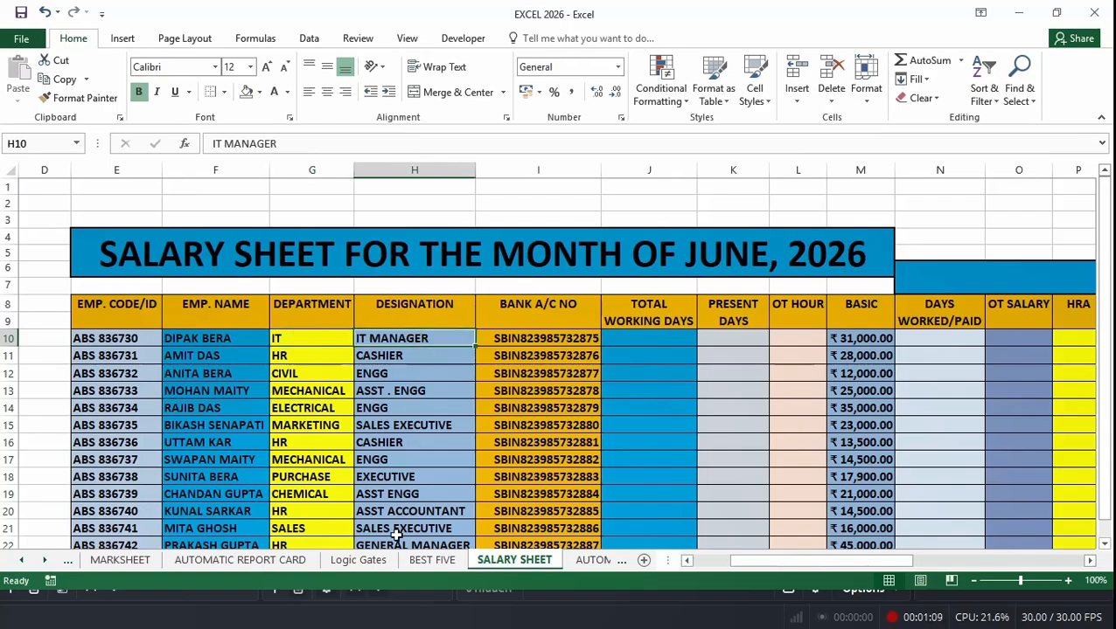
pyautogui.click(399, 460)
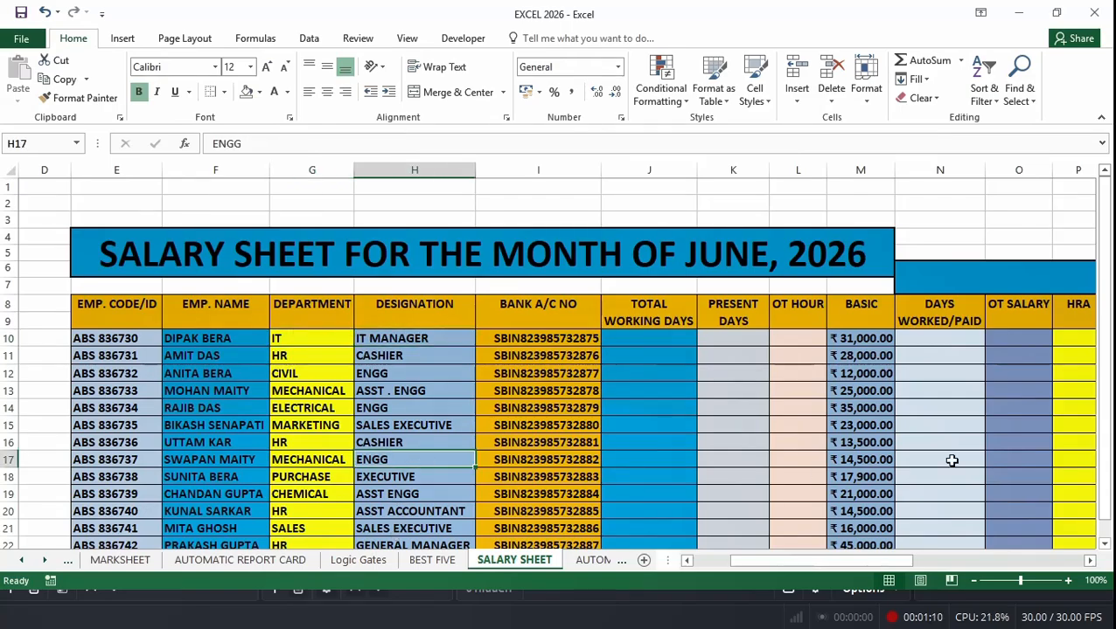
pyautogui.click(1088, 560)
pyautogui.click(1089, 560)
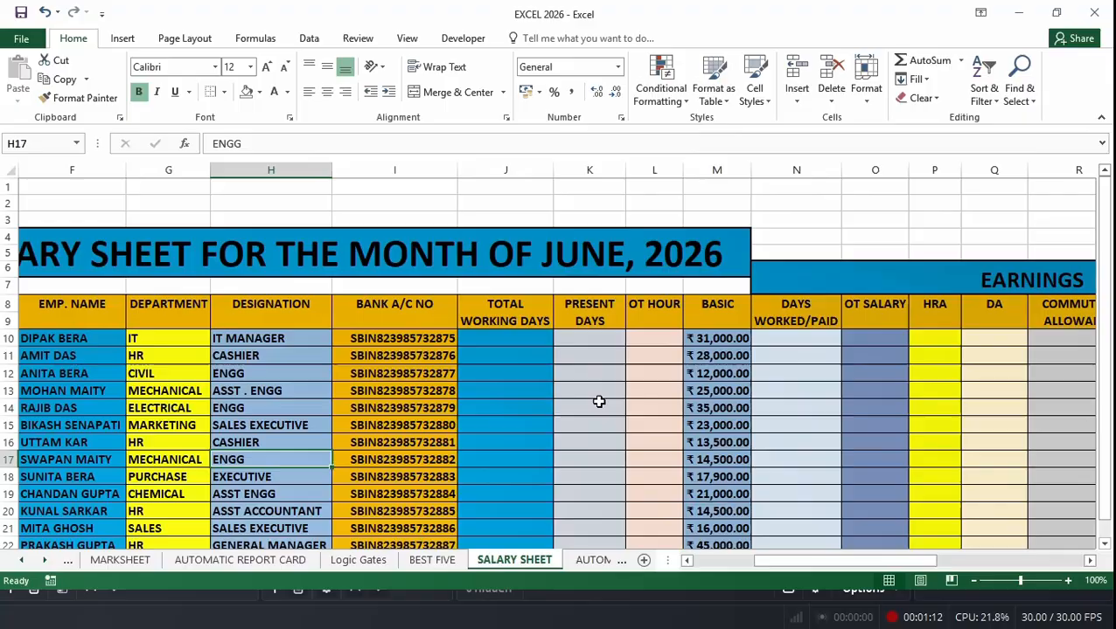
pyautogui.click(399, 340)
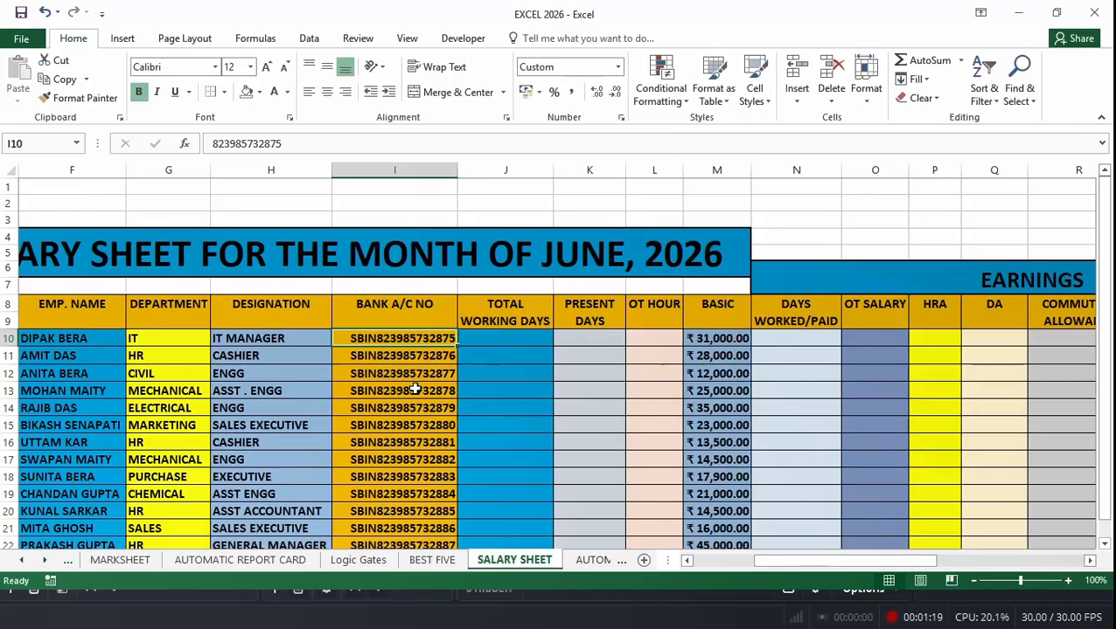
pyautogui.moveTo(404, 340); pyautogui.dragTo(393, 542)
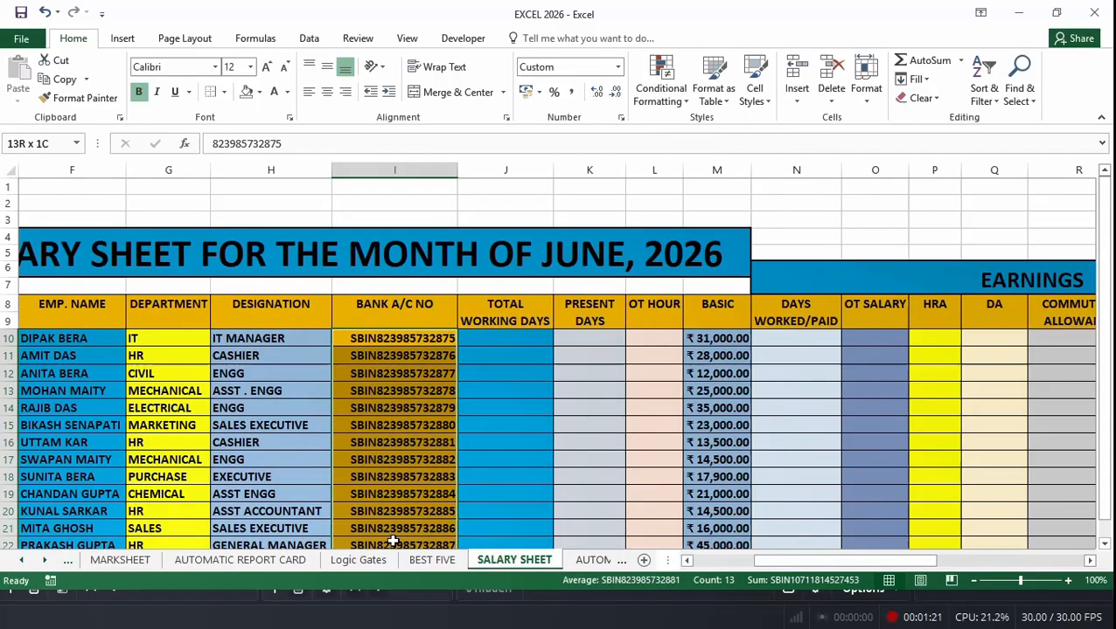
pyautogui.click(379, 436)
pyautogui.moveTo(897, 561); pyautogui.dragTo(875, 560)
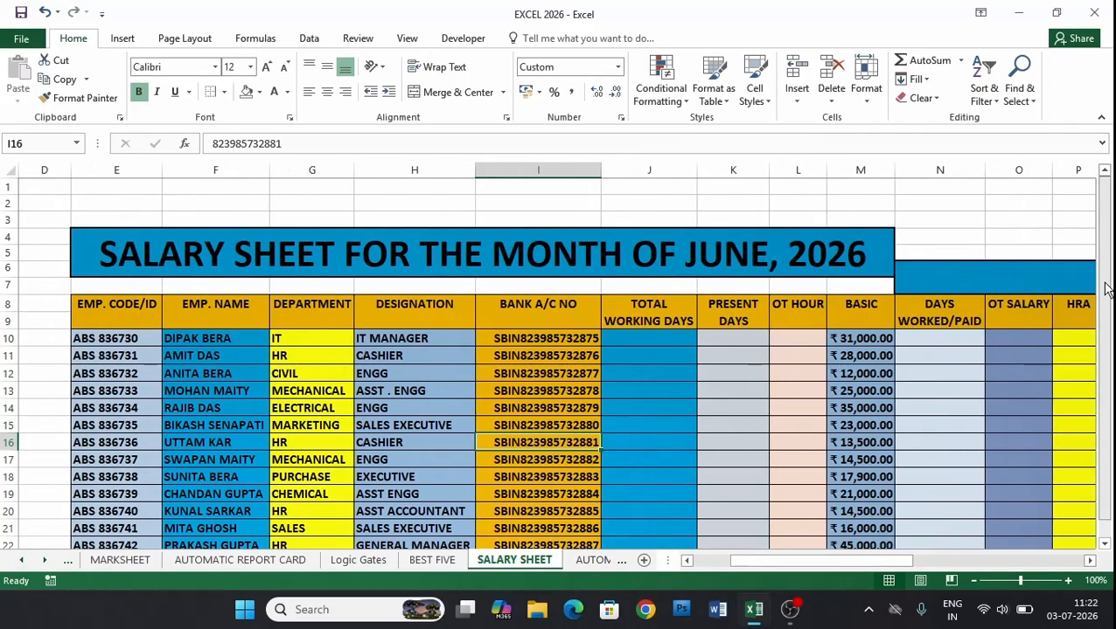
pyautogui.moveTo(1108, 280); pyautogui.dragTo(1108, 299)
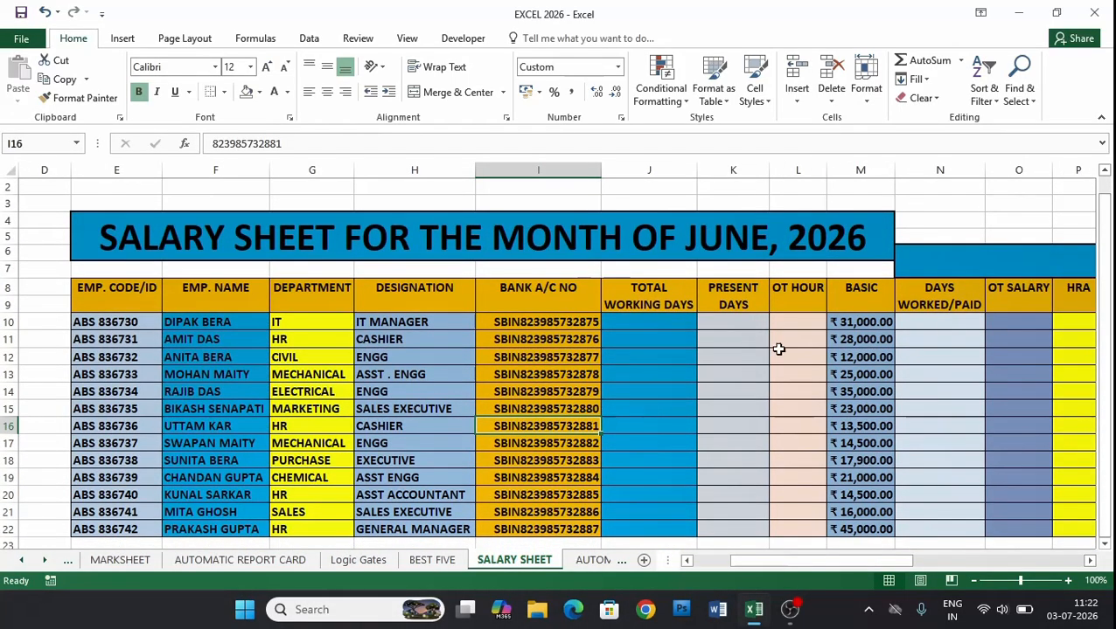
# Step: Examine the daily June attendance and the working days, absent, casual leave and present days columns on ATTENDANCE SHEET
pyautogui.click(659, 322)
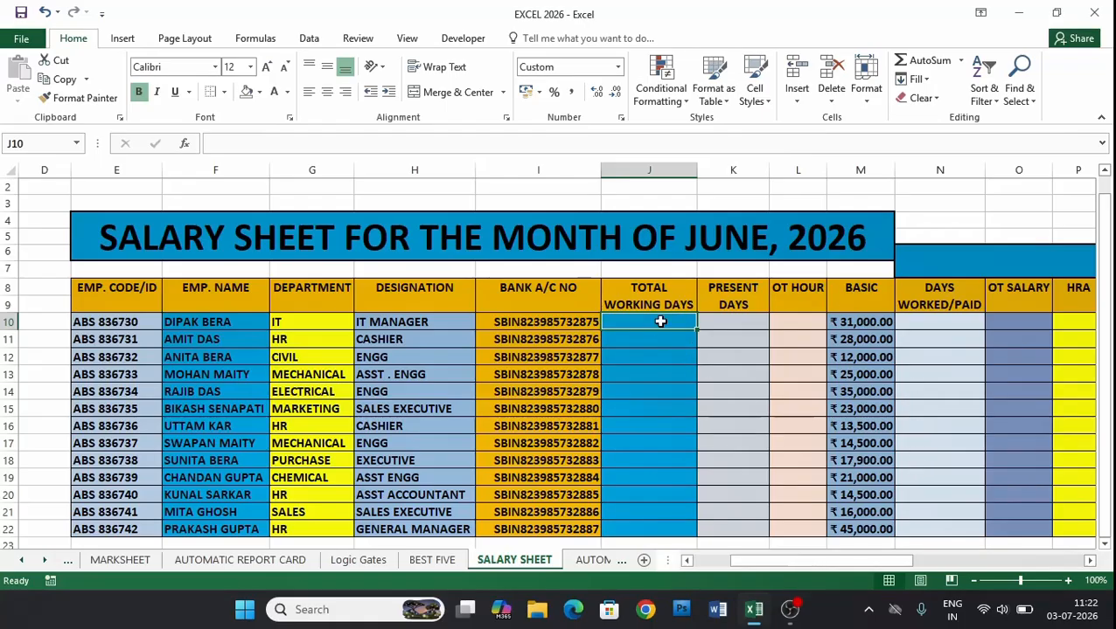
pyautogui.click(22, 560)
pyautogui.click(22, 561)
pyautogui.click(22, 560)
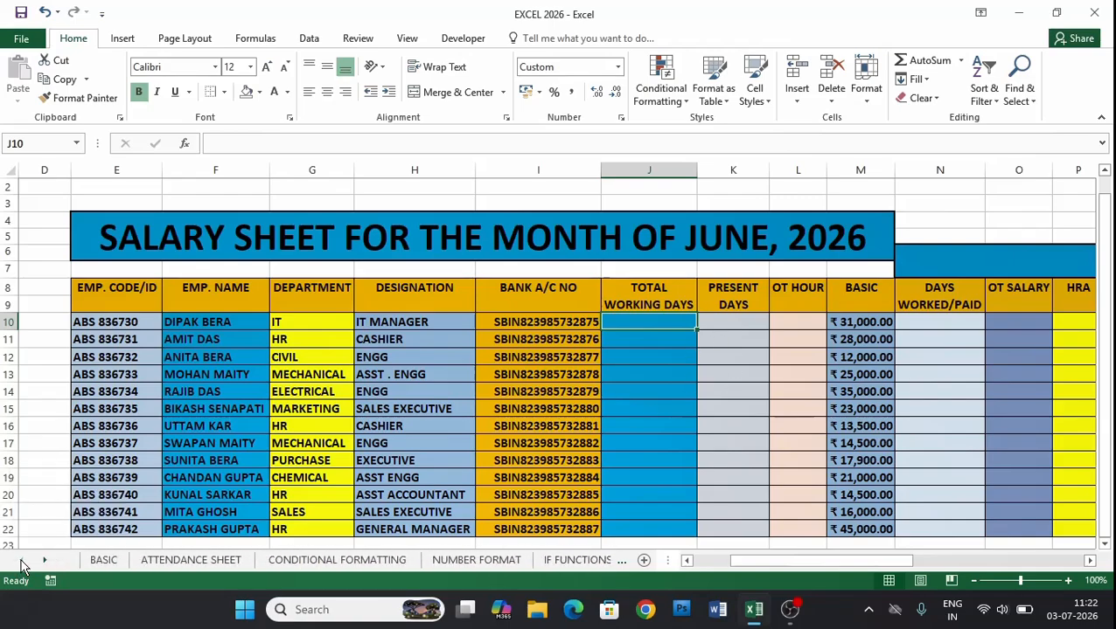
pyautogui.click(210, 559)
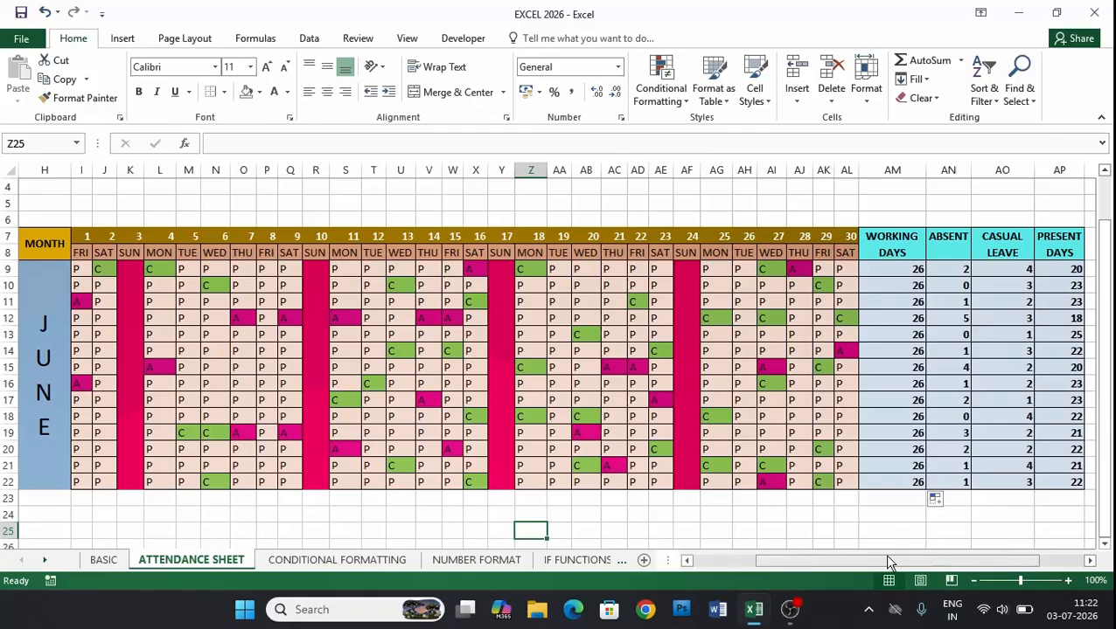
pyautogui.moveTo(879, 566); pyautogui.dragTo(802, 570)
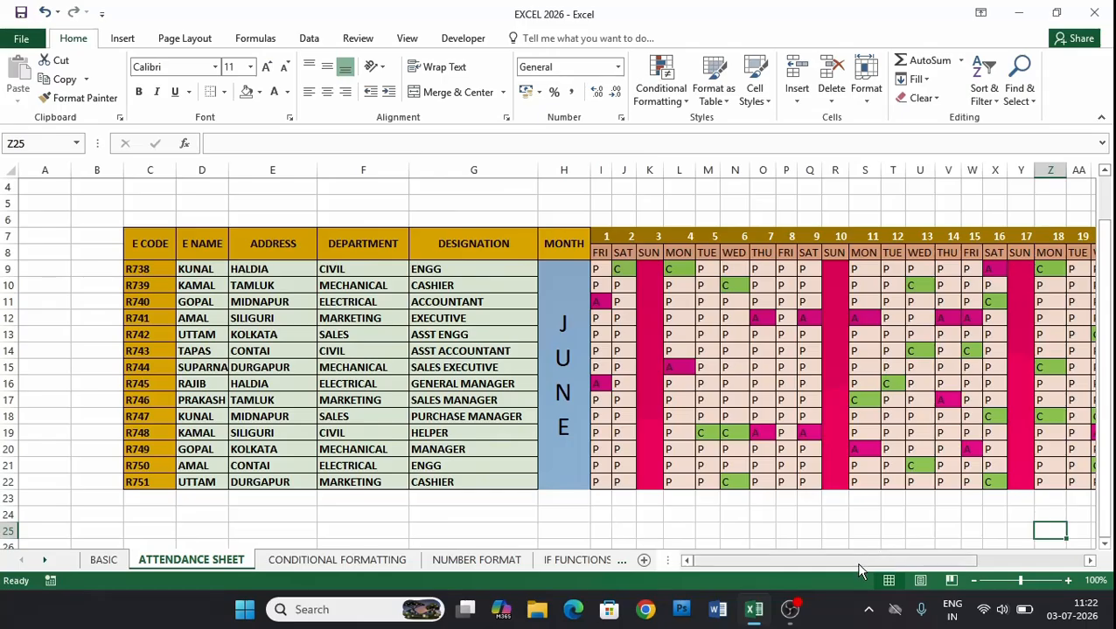
pyautogui.moveTo(861, 564); pyautogui.dragTo(939, 560)
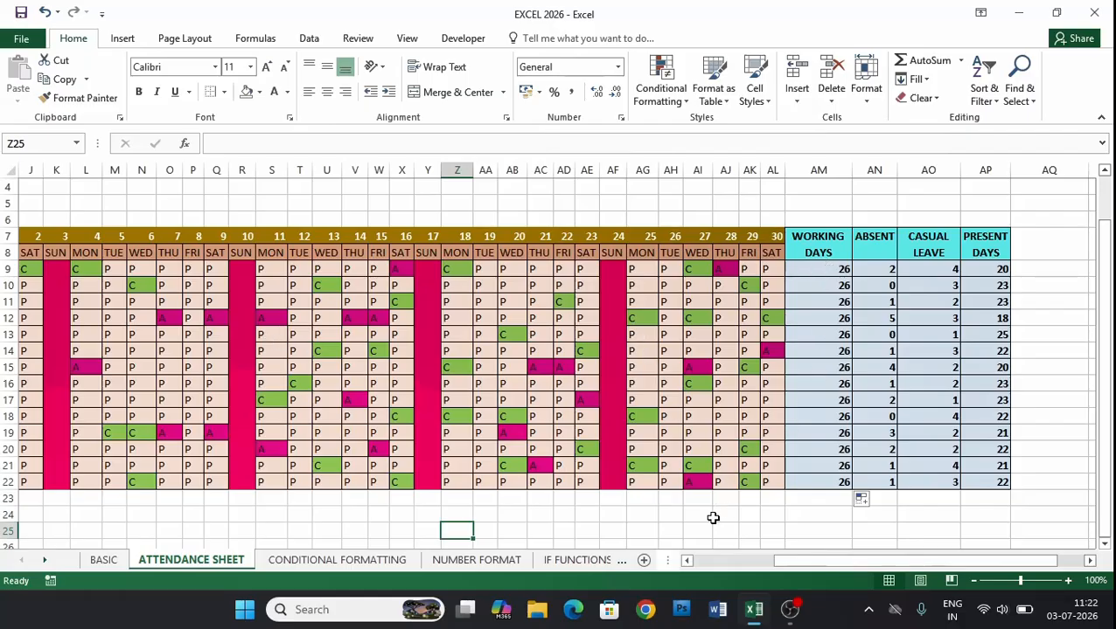
pyautogui.click(42, 560)
pyautogui.click(41, 560)
pyautogui.click(41, 560)
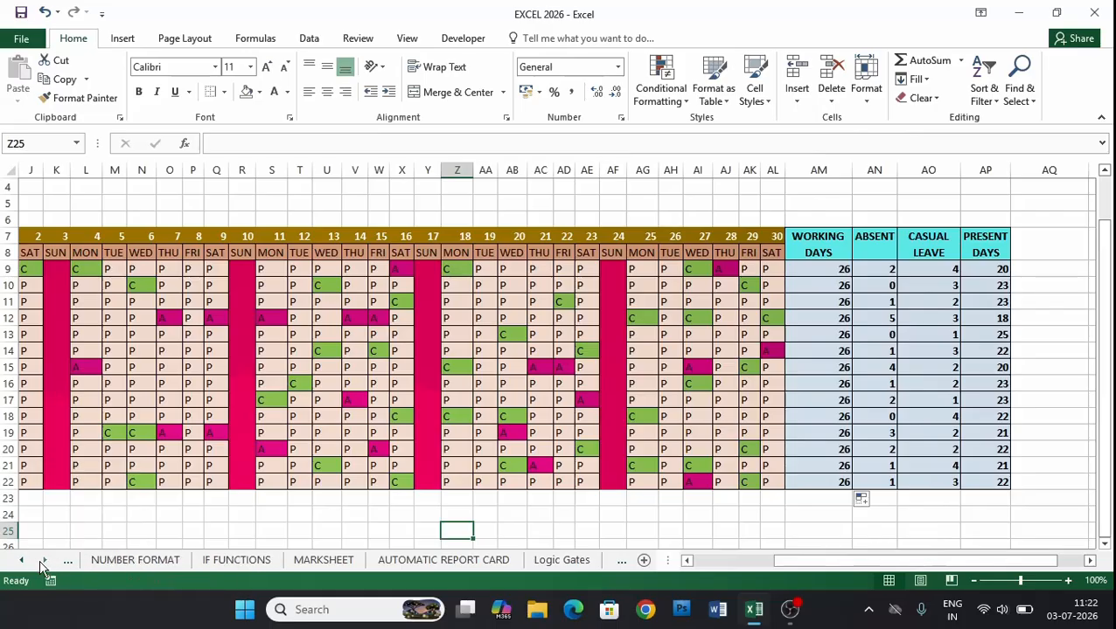
pyautogui.click(41, 560)
pyautogui.click(42, 560)
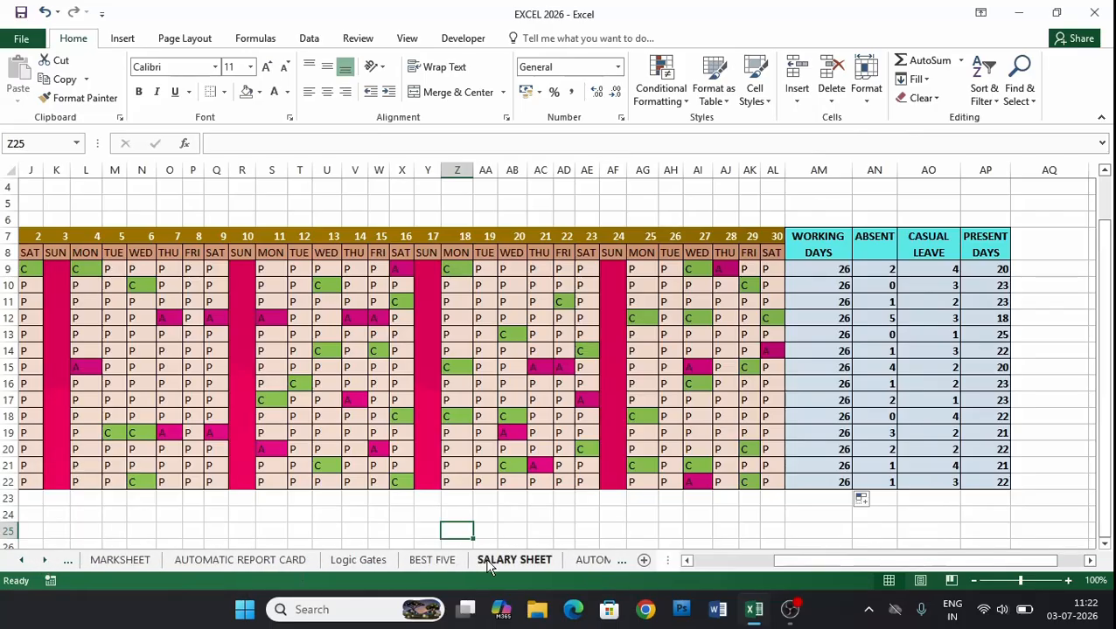
# Step: Return to SALARY SHEET and enter 26 as the first employee's total working days in J10
pyautogui.click(501, 559)
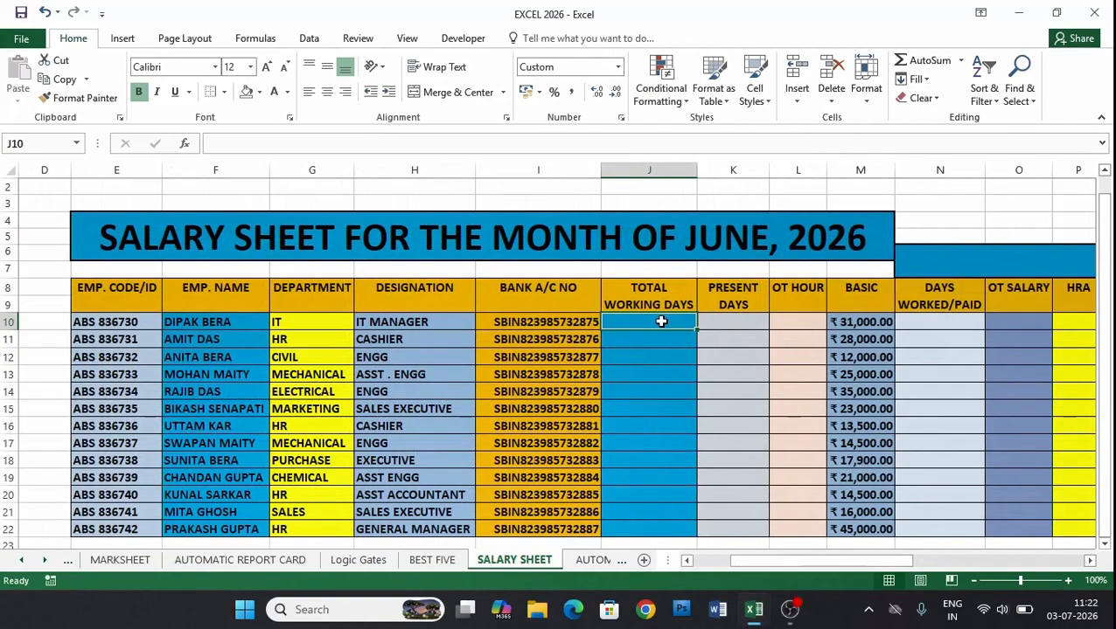
pyautogui.write('26')
pyautogui.click(676, 395)
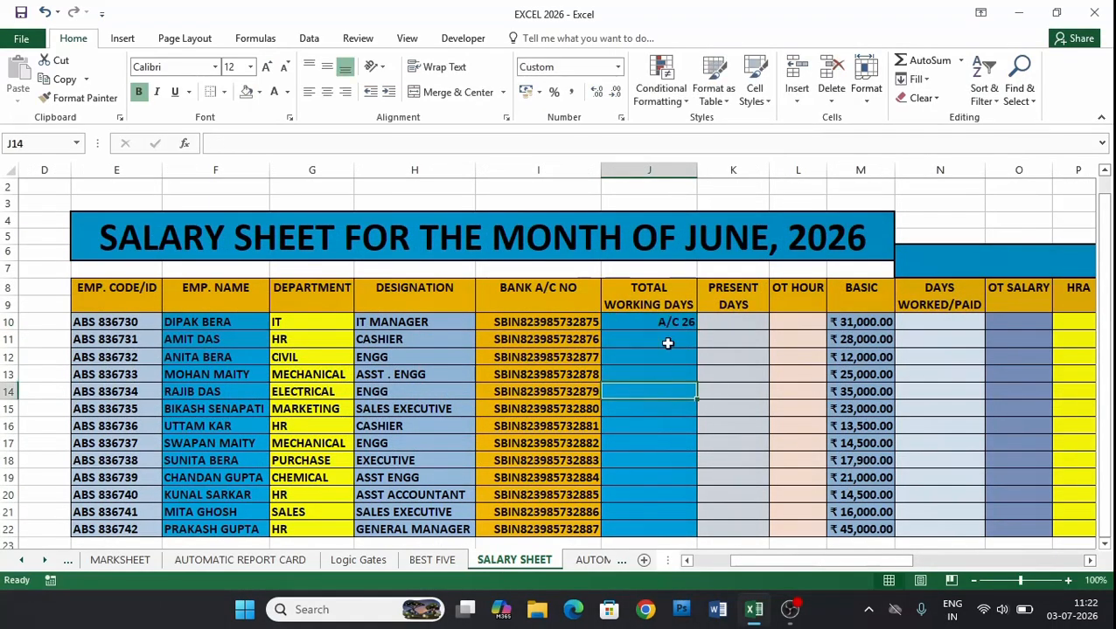
# Step: Clear the formatting of J10 and fill its value down the TOTAL WORKING DAYS column to J22
pyautogui.click(677, 322)
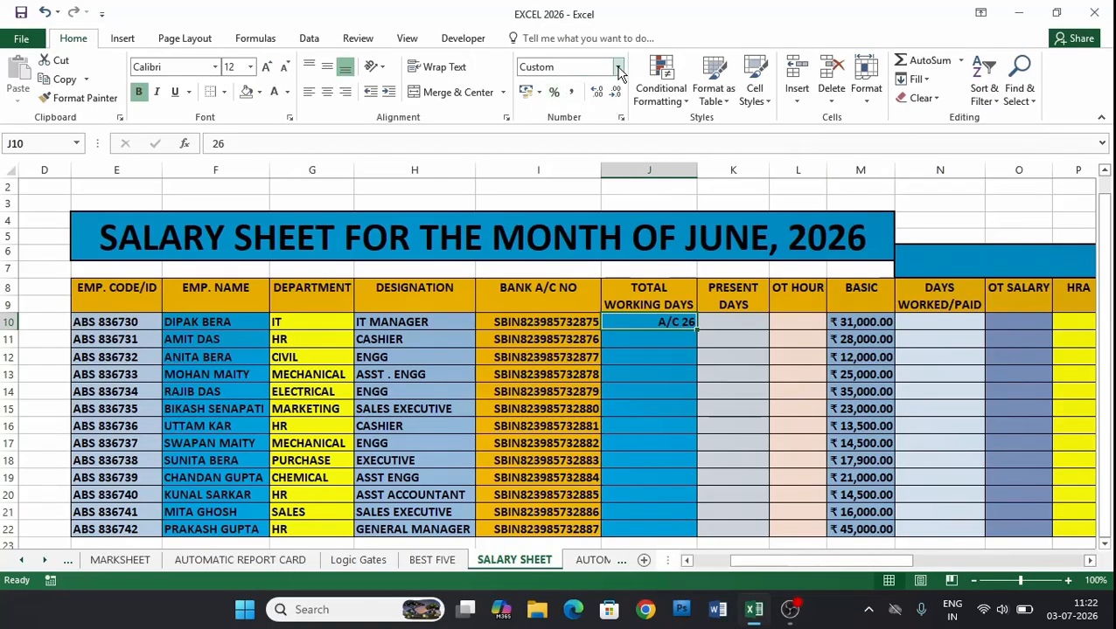
pyautogui.click(933, 97)
pyautogui.click(942, 137)
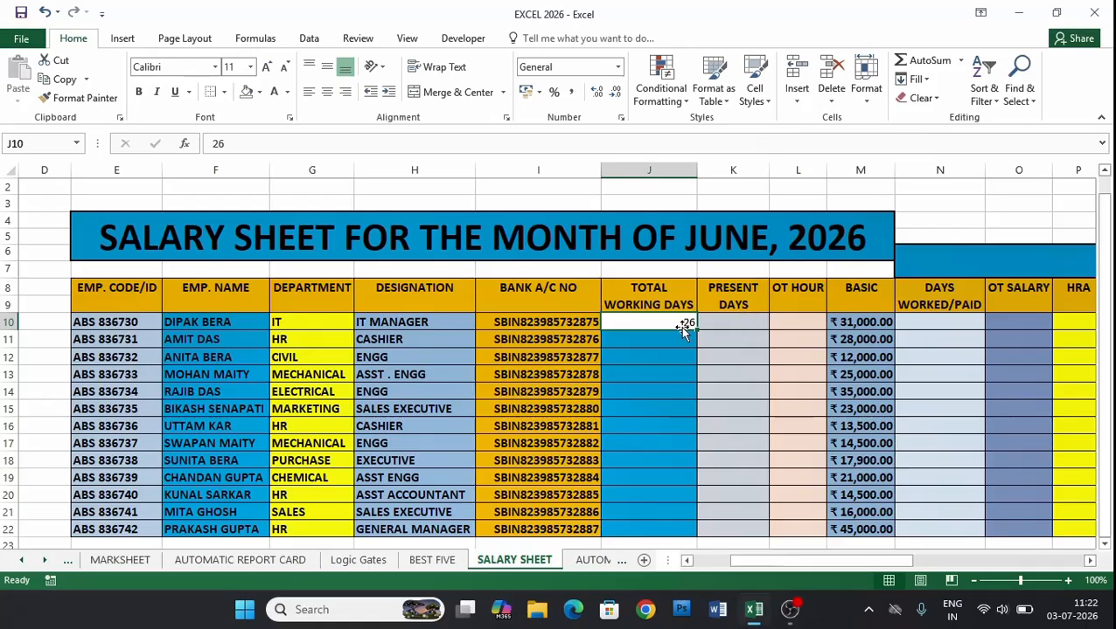
pyautogui.moveTo(696, 326); pyautogui.dragTo(710, 529)
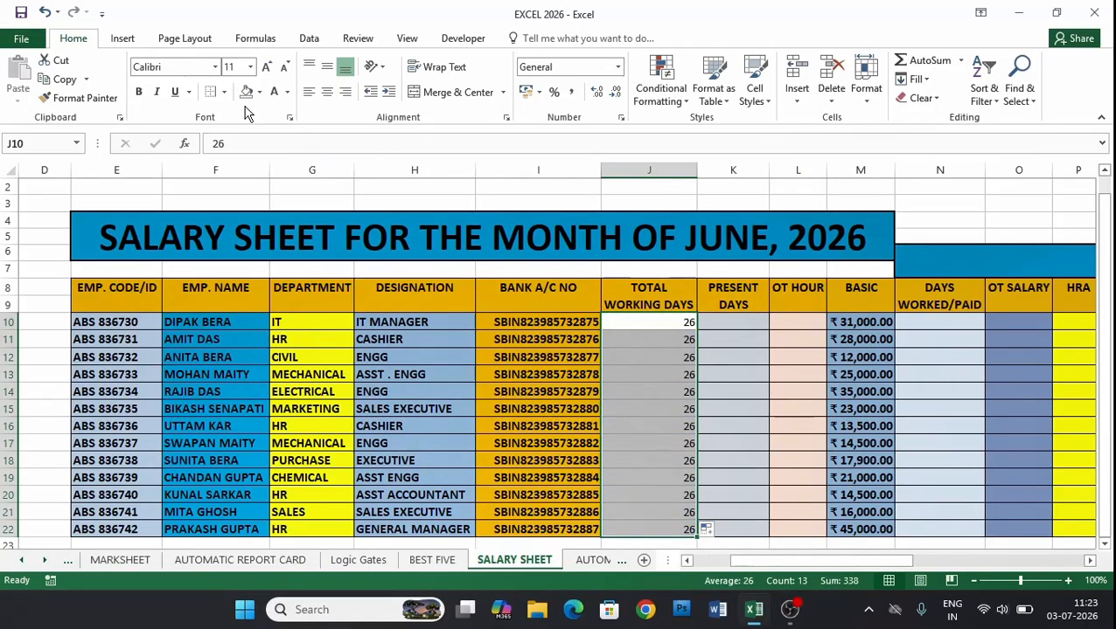
# Step: Format J10:J22 with borders on all cells, a blue fill and bold text
pyautogui.click(224, 92)
pyautogui.click(280, 231)
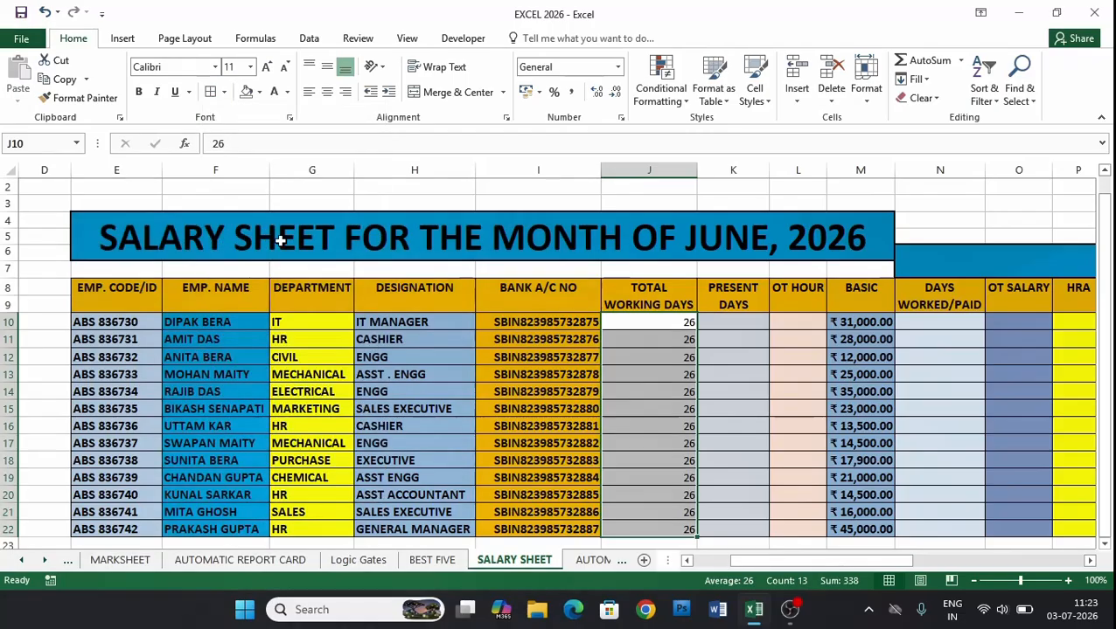
pyautogui.click(258, 92)
pyautogui.click(330, 222)
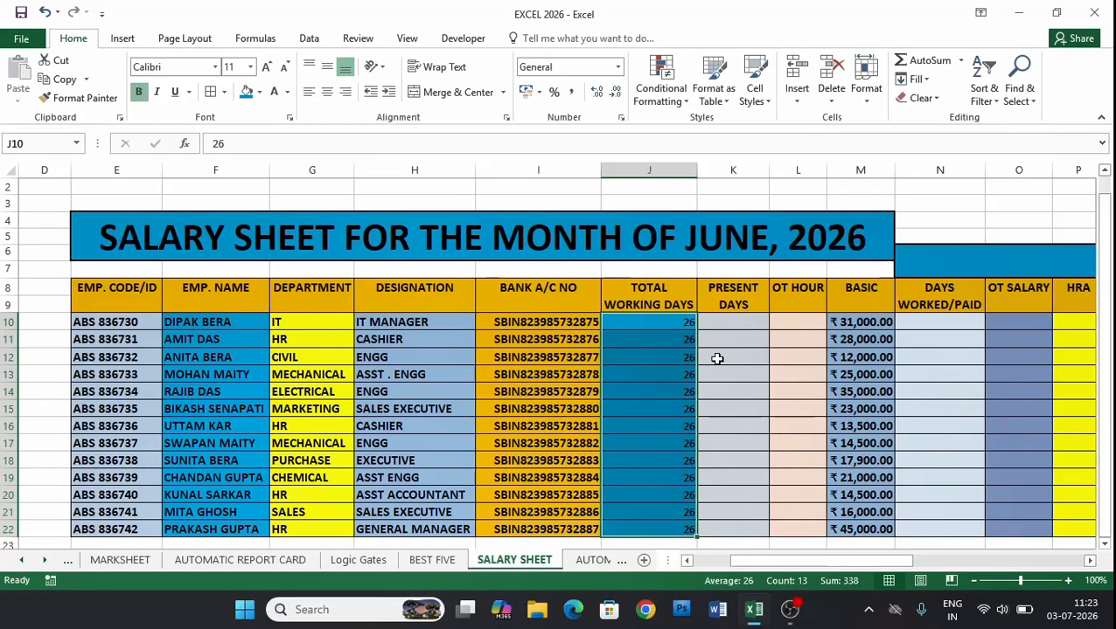
pyautogui.click(746, 361)
pyautogui.moveTo(1109, 233); pyautogui.dragTo(1107, 231)
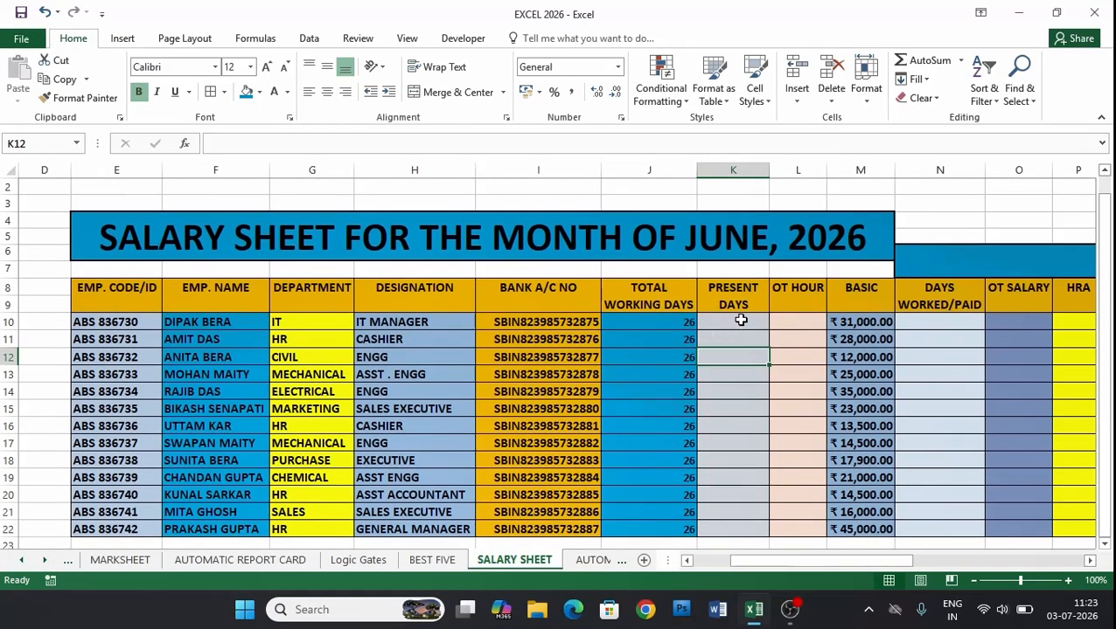
# Step: Link PRESENT DAYS in K10 to the attendance record with ='ATTENDANCE SHEET'!AP9 and fill the formula down to K22
pyautogui.click(740, 321)
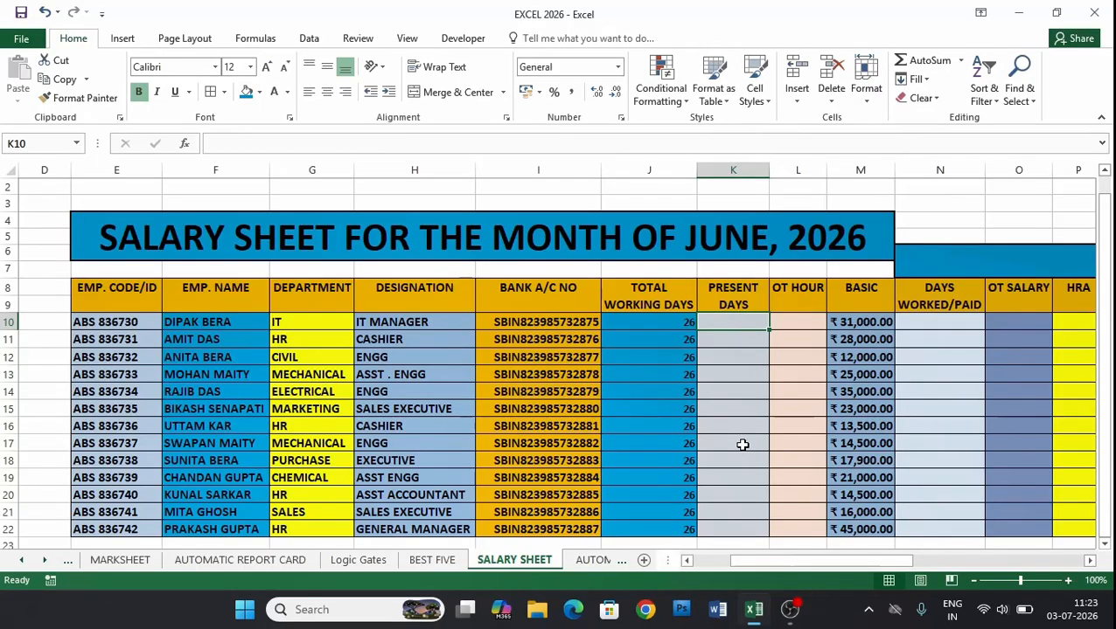
pyautogui.write('=')
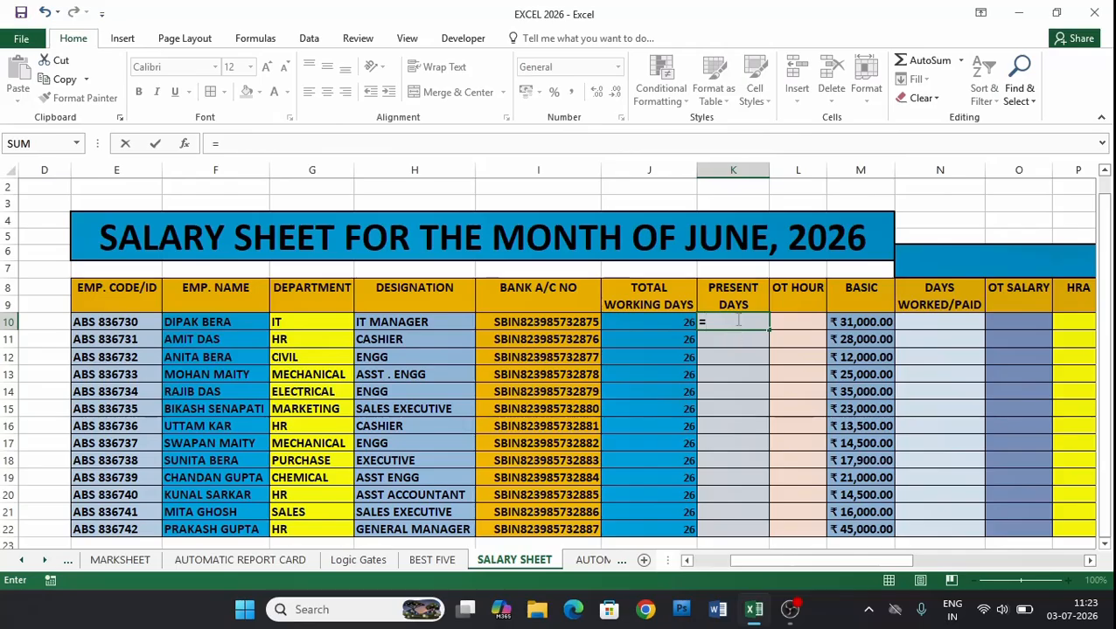
pyautogui.click(23, 560)
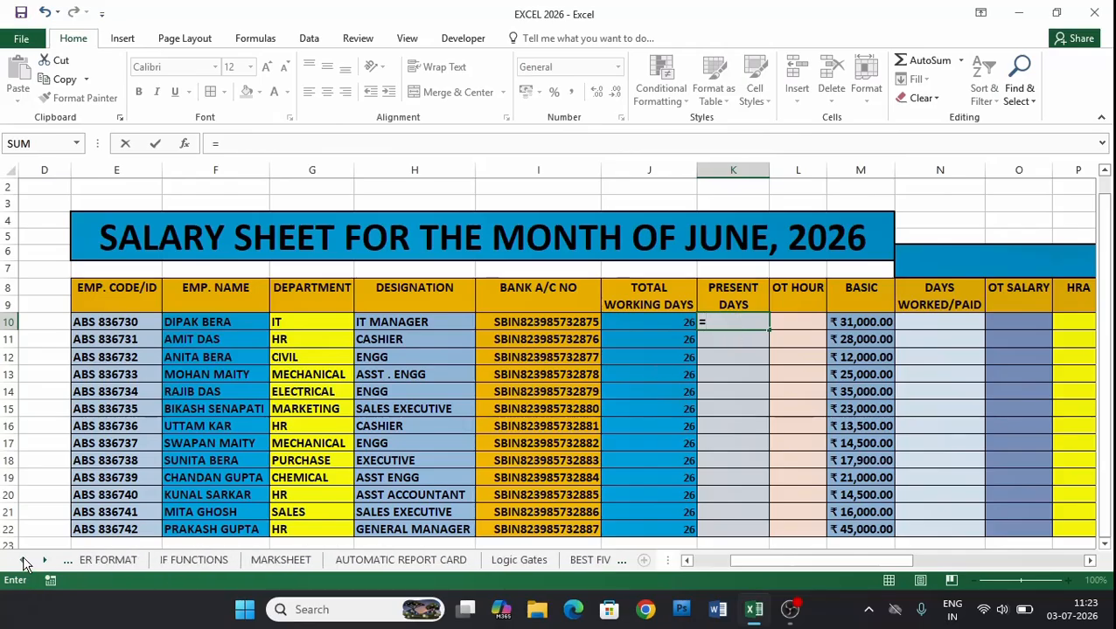
pyautogui.click(24, 560)
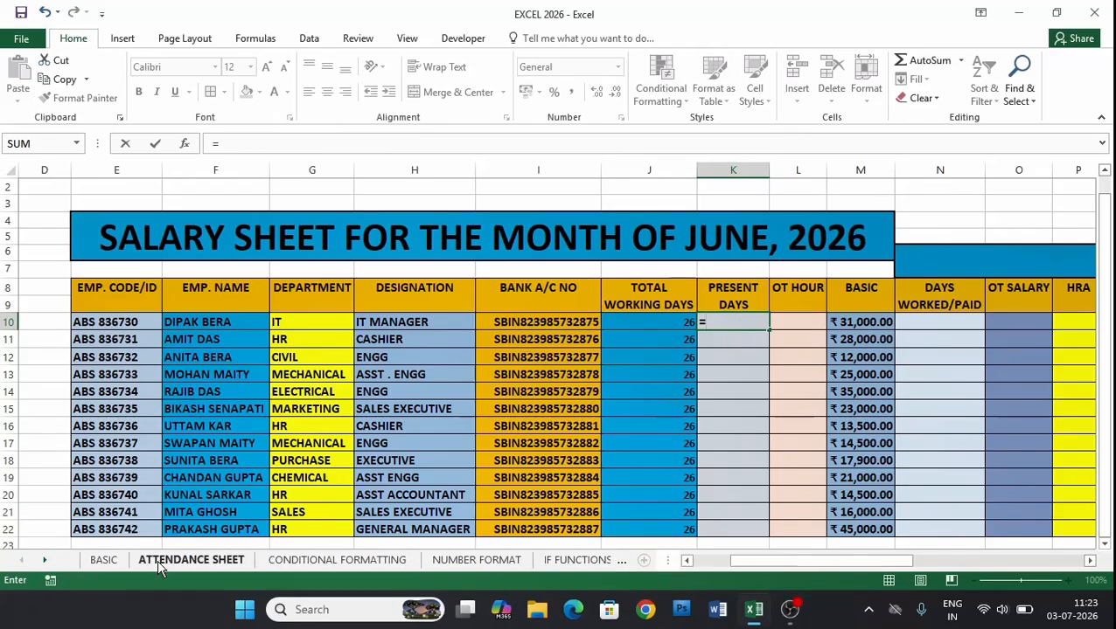
pyautogui.click(190, 559)
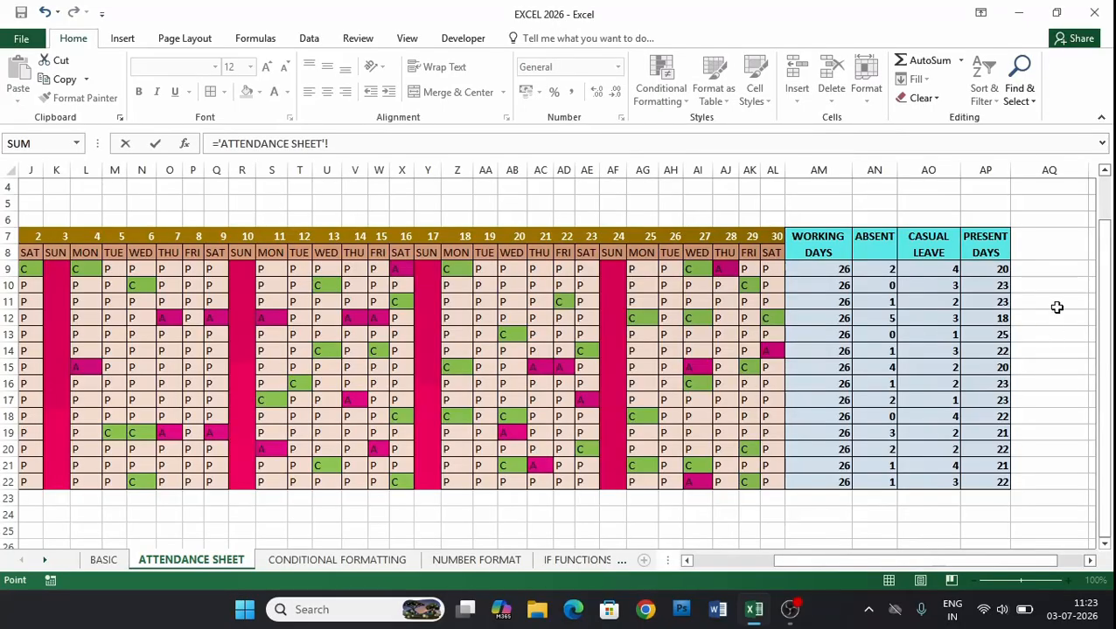
pyautogui.click(993, 272)
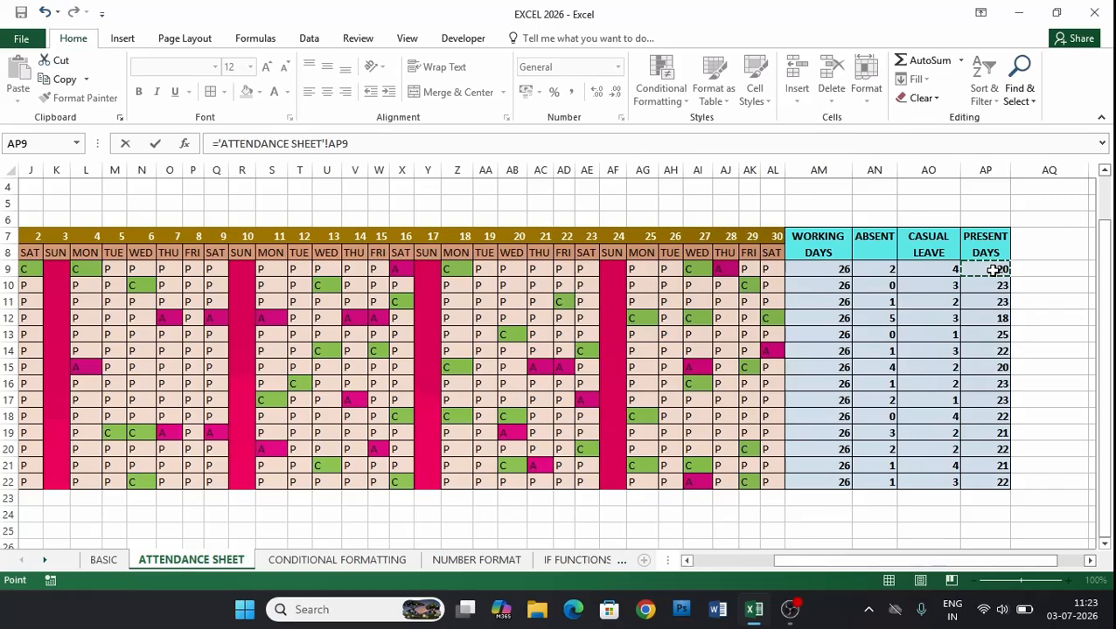
pyautogui.press('Return')
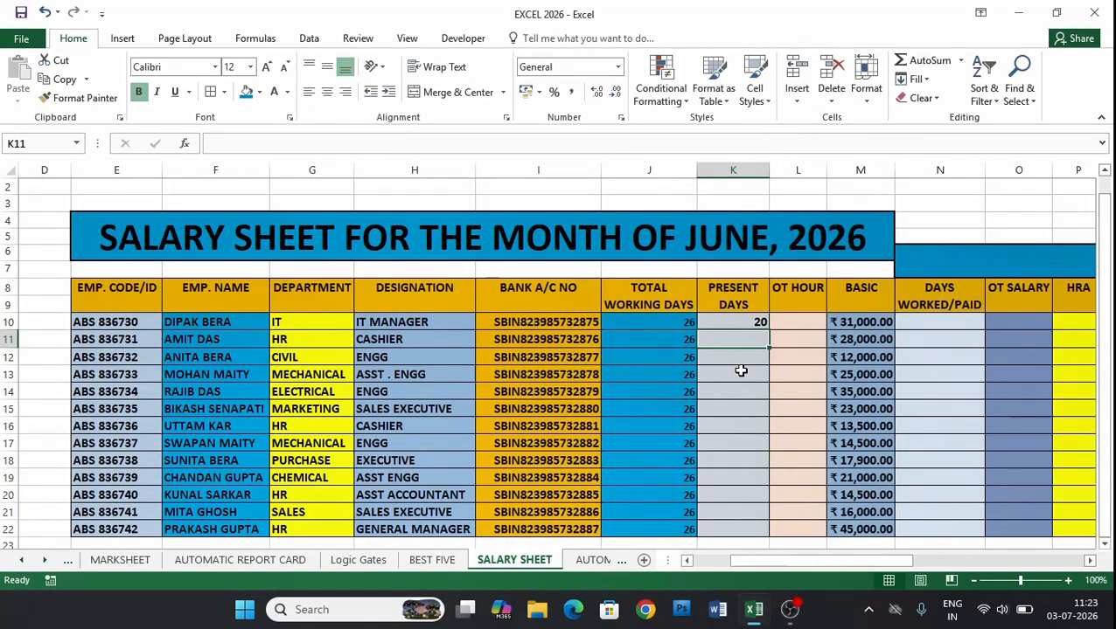
pyautogui.click(736, 322)
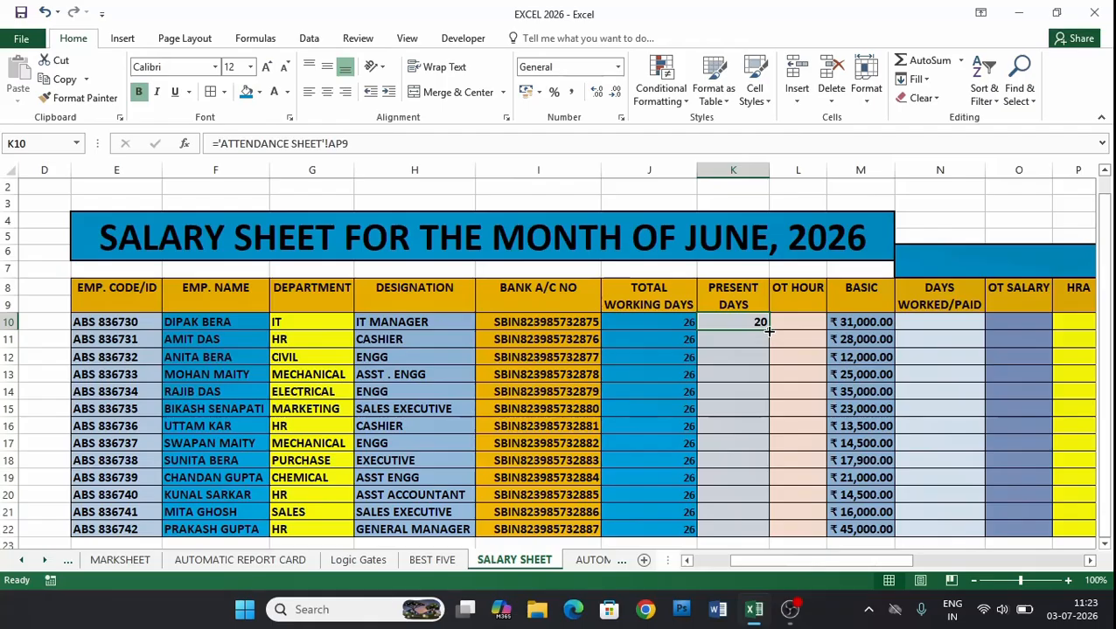
pyautogui.moveTo(768, 331); pyautogui.dragTo(759, 531)
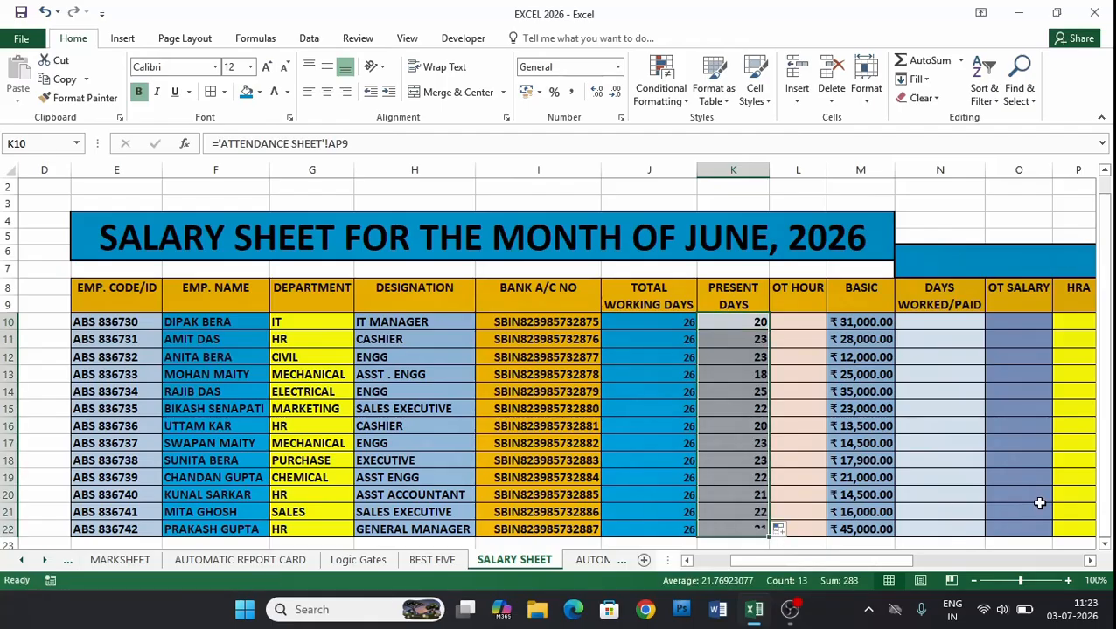
# Step: Review the PRESENT DAYS figures in K10:K22 alongside the TOTAL WORKING DAYS column and the employee details
pyautogui.click(1090, 564)
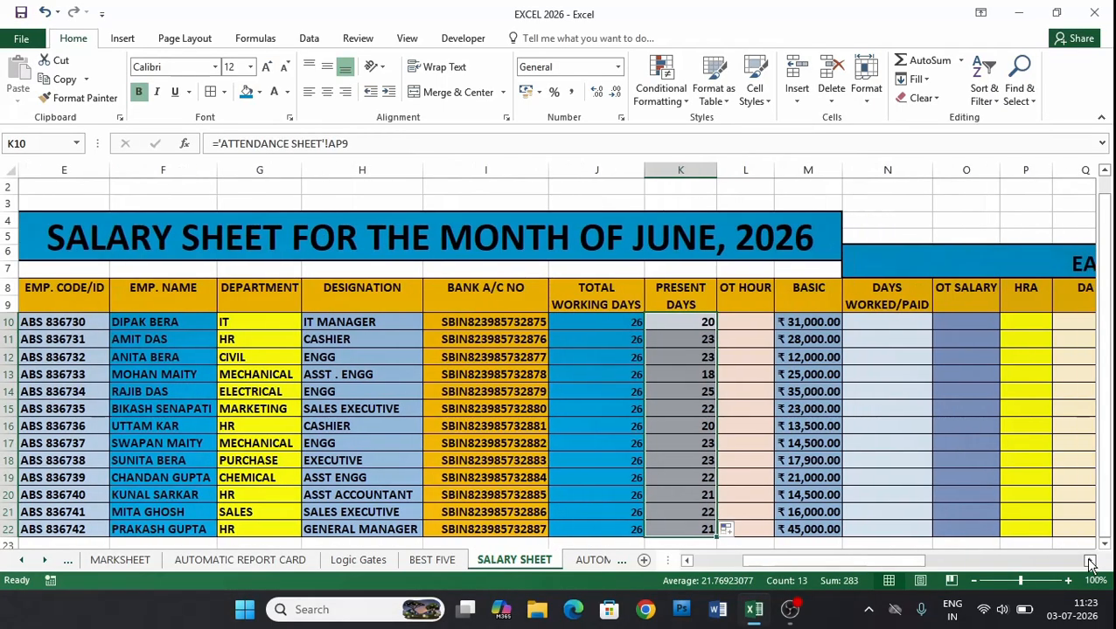
pyautogui.click(1091, 564)
pyautogui.click(1091, 564)
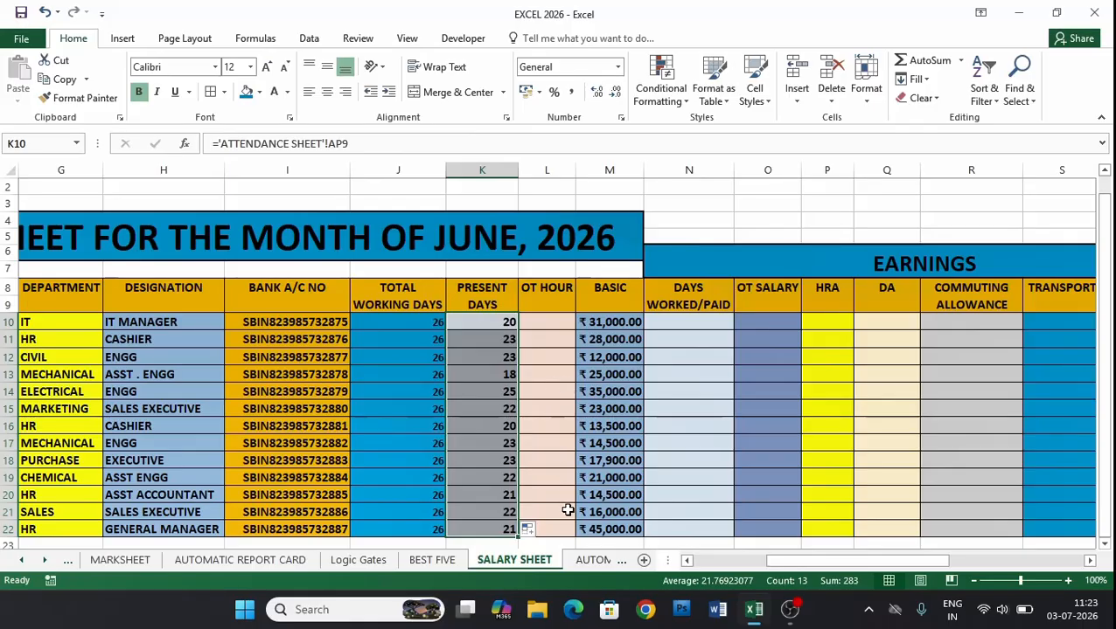
pyautogui.click(507, 459)
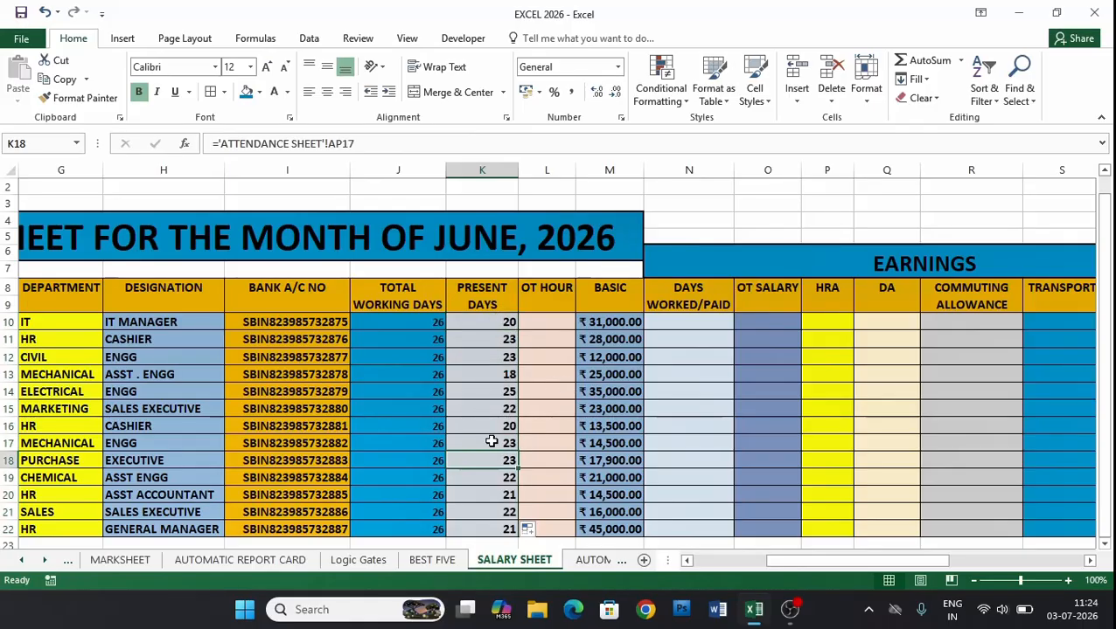
pyautogui.click(492, 473)
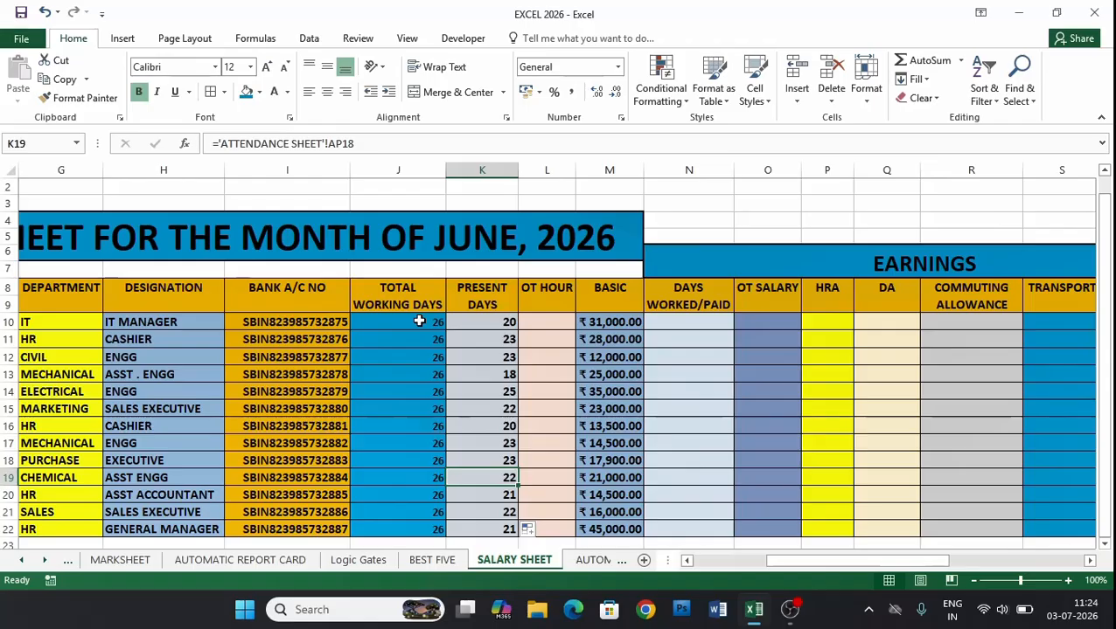
pyautogui.click(498, 322)
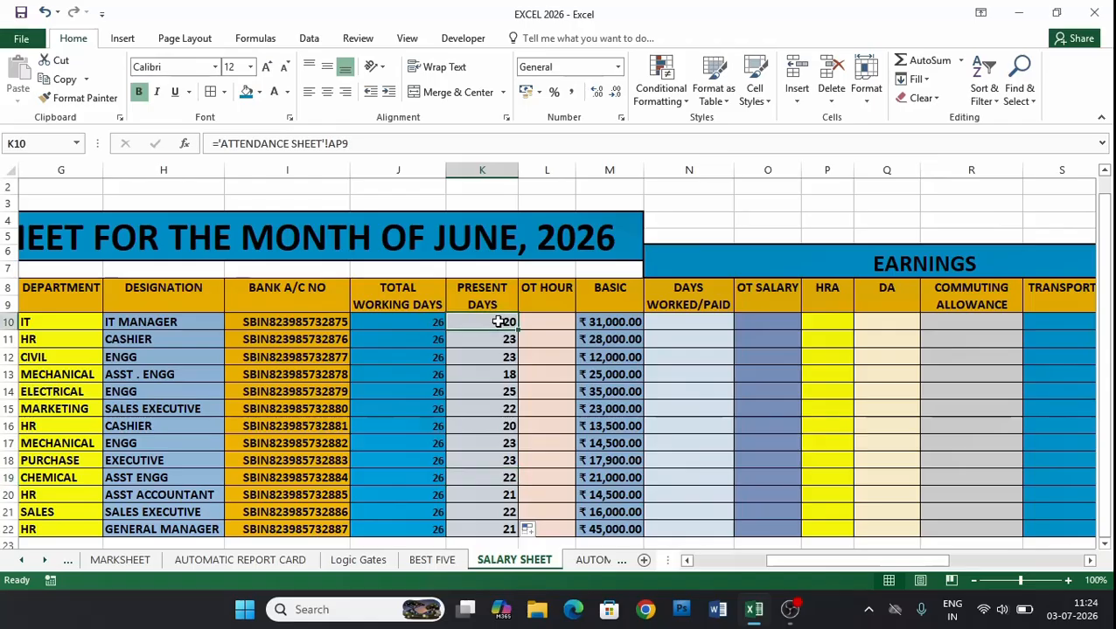
pyautogui.moveTo(768, 564); pyautogui.dragTo(743, 566)
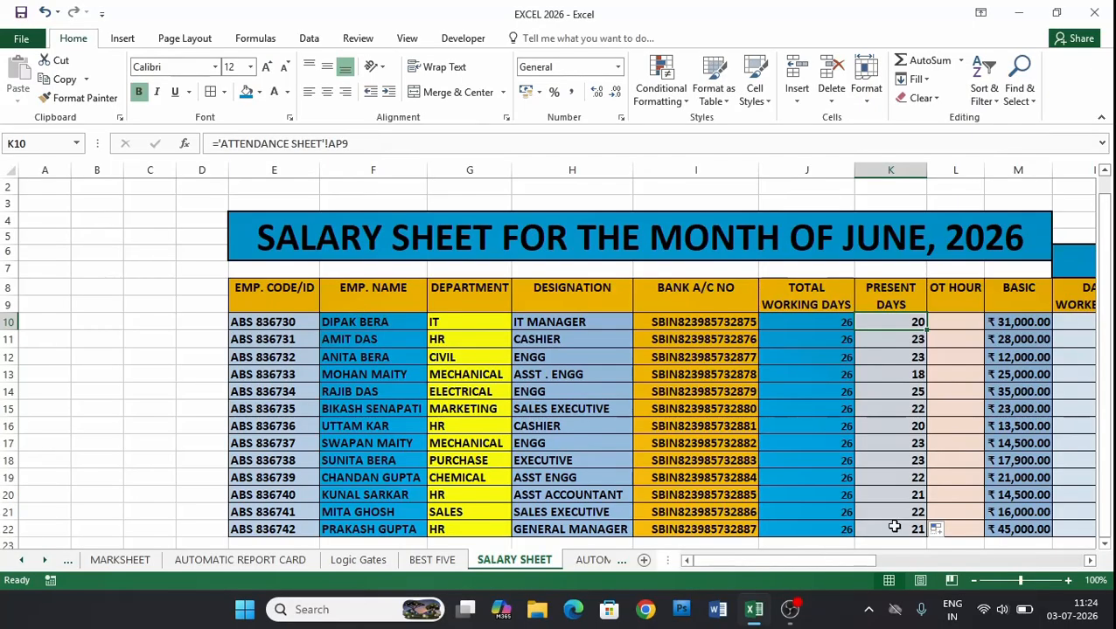
pyautogui.moveTo(836, 564); pyautogui.dragTo(899, 566)
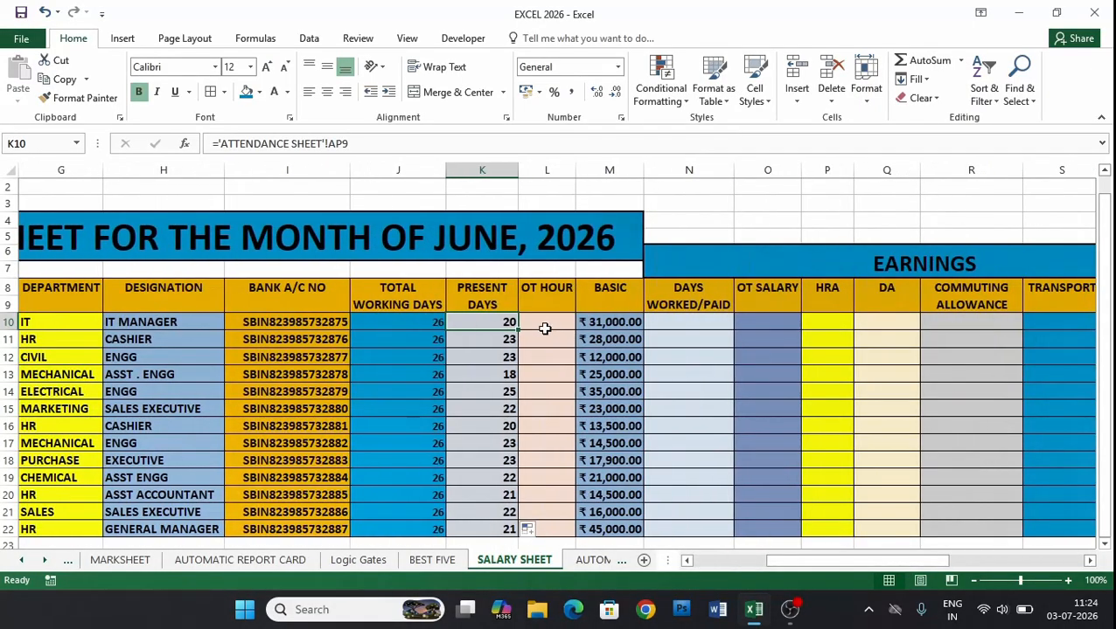
pyautogui.click(544, 328)
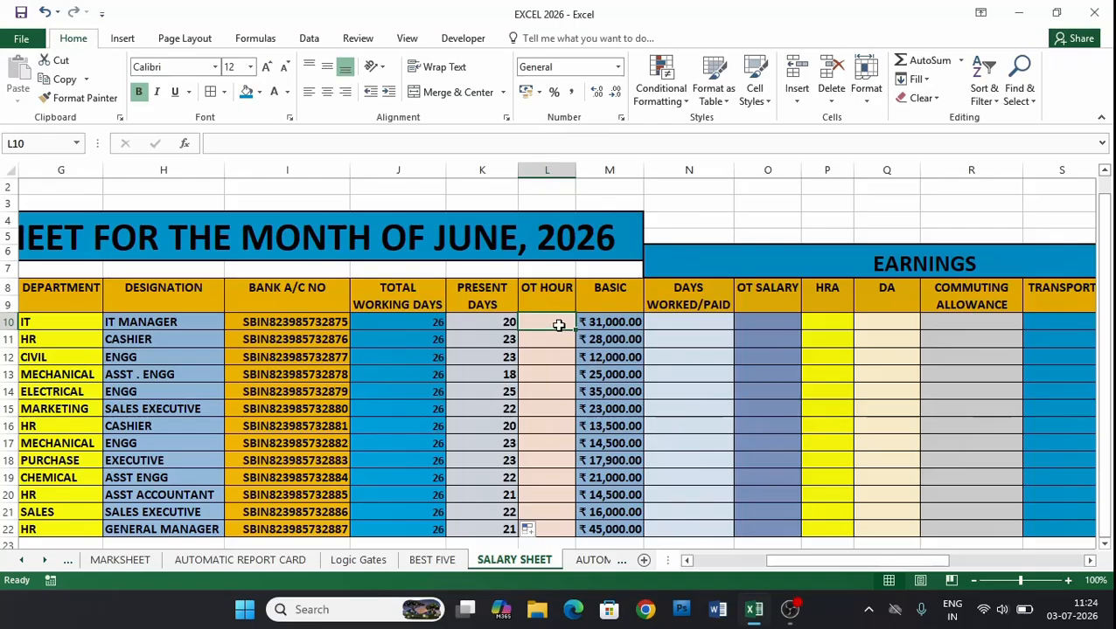
pyautogui.moveTo(558, 325); pyautogui.dragTo(561, 476)
pyautogui.click(820, 389)
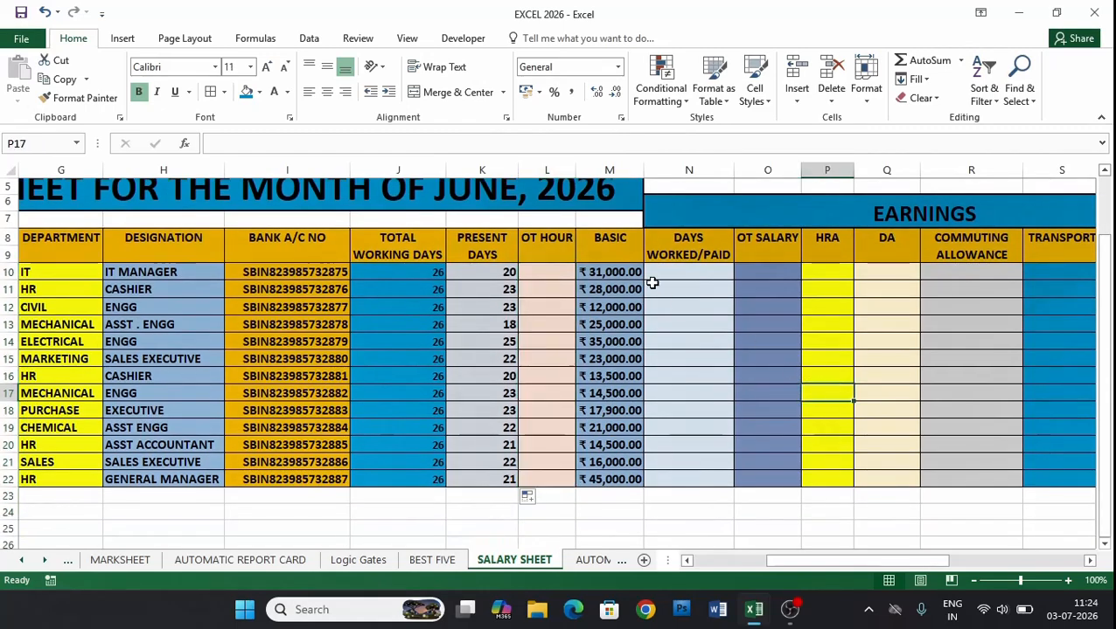
pyautogui.click(552, 274)
pyautogui.moveTo(553, 274); pyautogui.dragTo(550, 486)
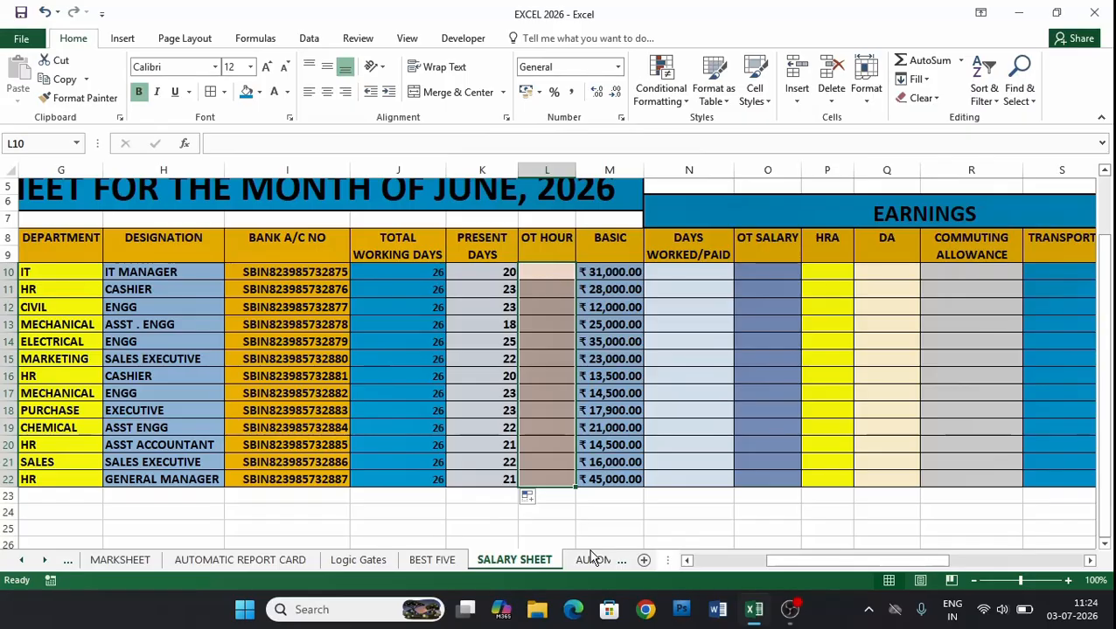
pyautogui.moveTo(549, 276); pyautogui.dragTo(545, 485)
pyautogui.click(688, 462)
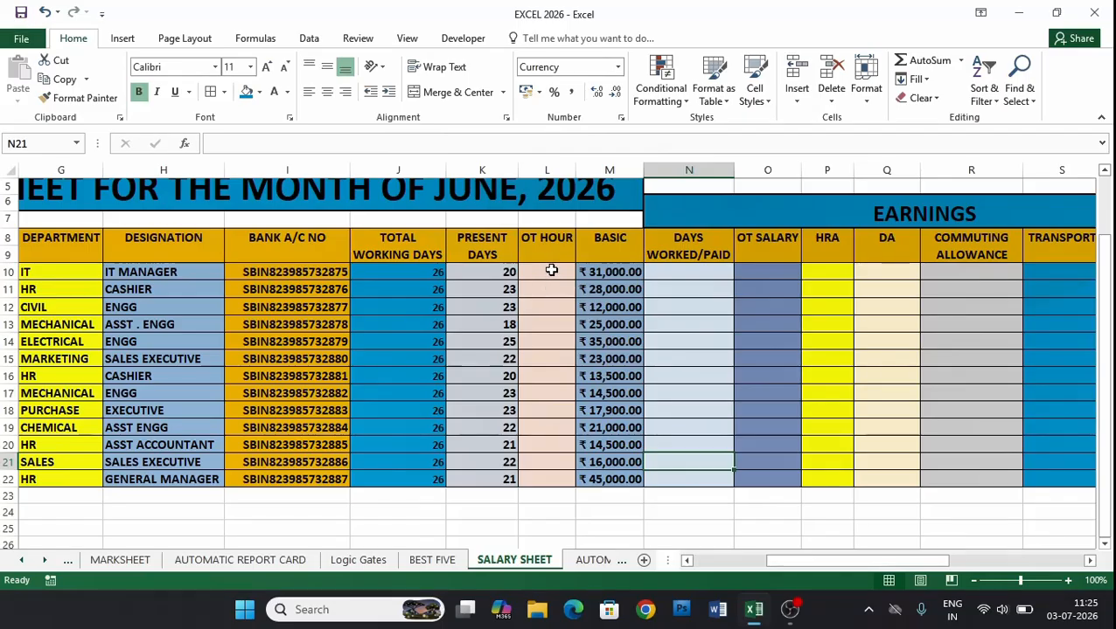
# Step: Fill the OT HOUR cells L10:L22 with the random-number formula =RANDBETWEEN(30,70)
pyautogui.moveTo(555, 274); pyautogui.dragTo(549, 472)
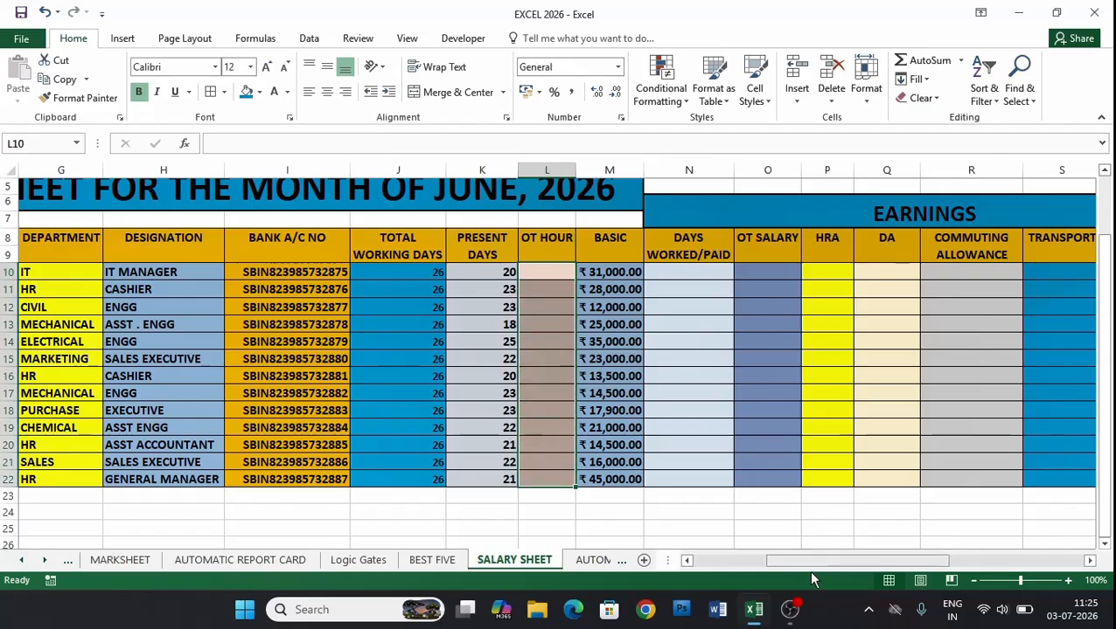
pyautogui.write('=')
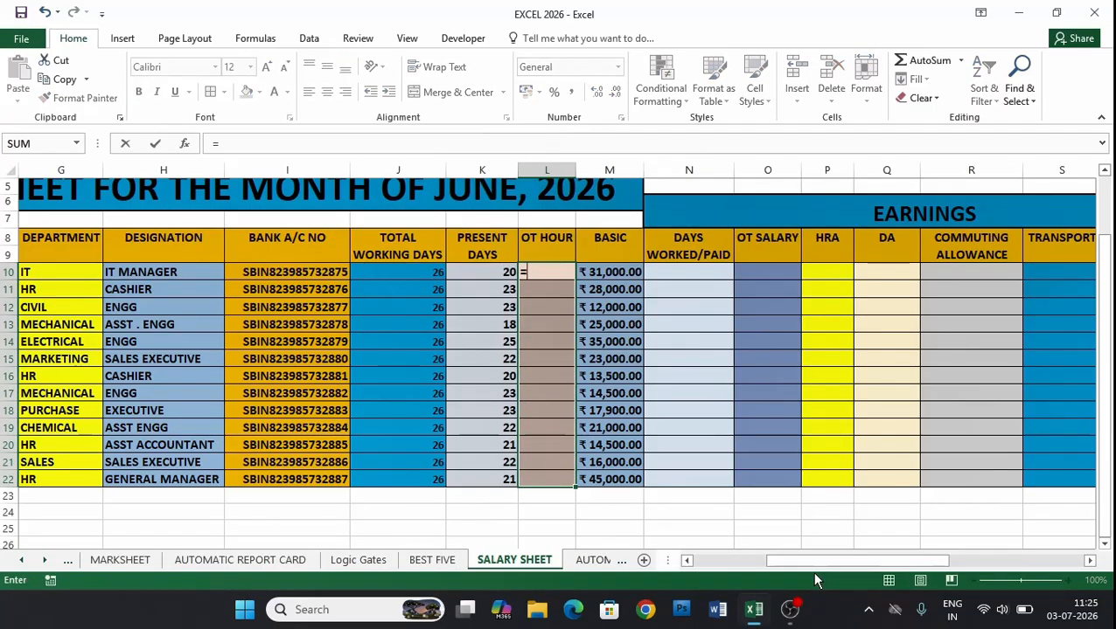
pyautogui.write('RAN')
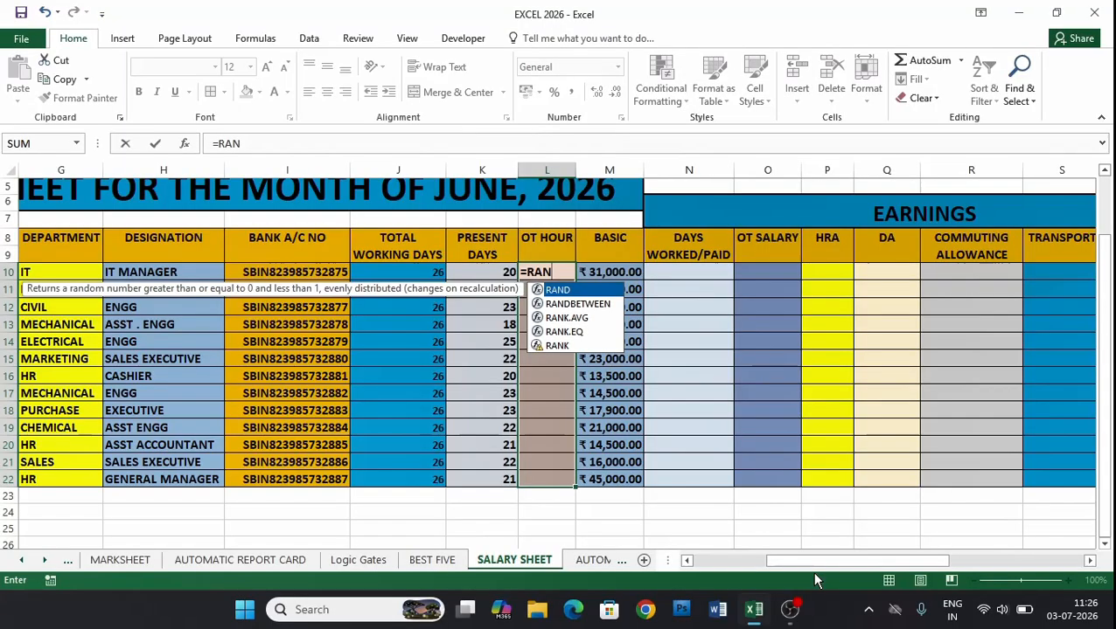
pyautogui.press('Down')
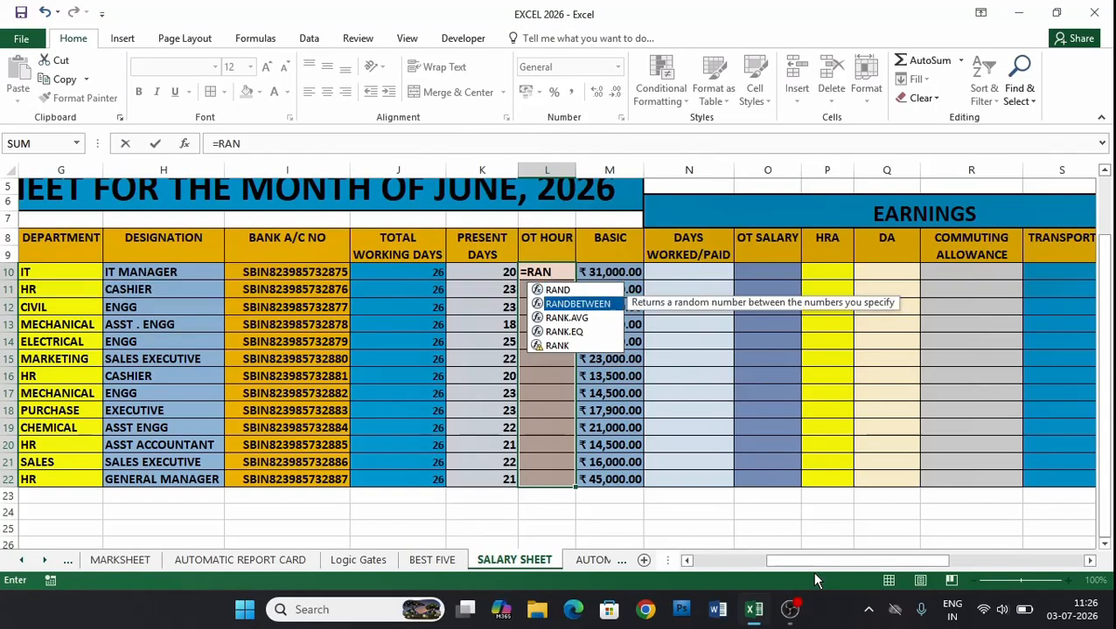
pyautogui.press('Tab')
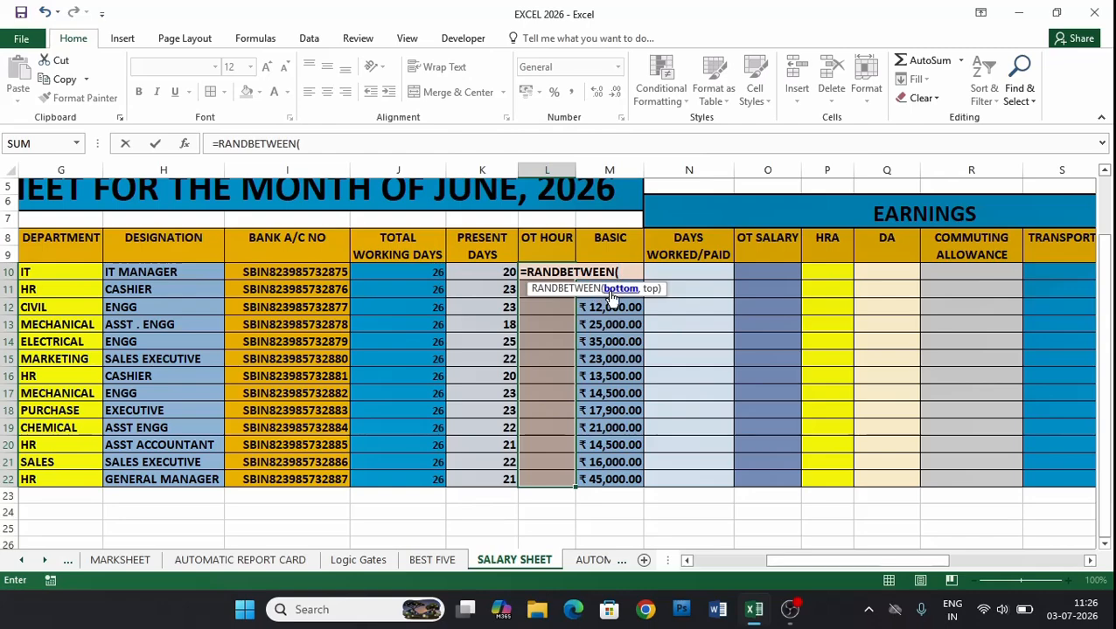
pyautogui.write('60,')
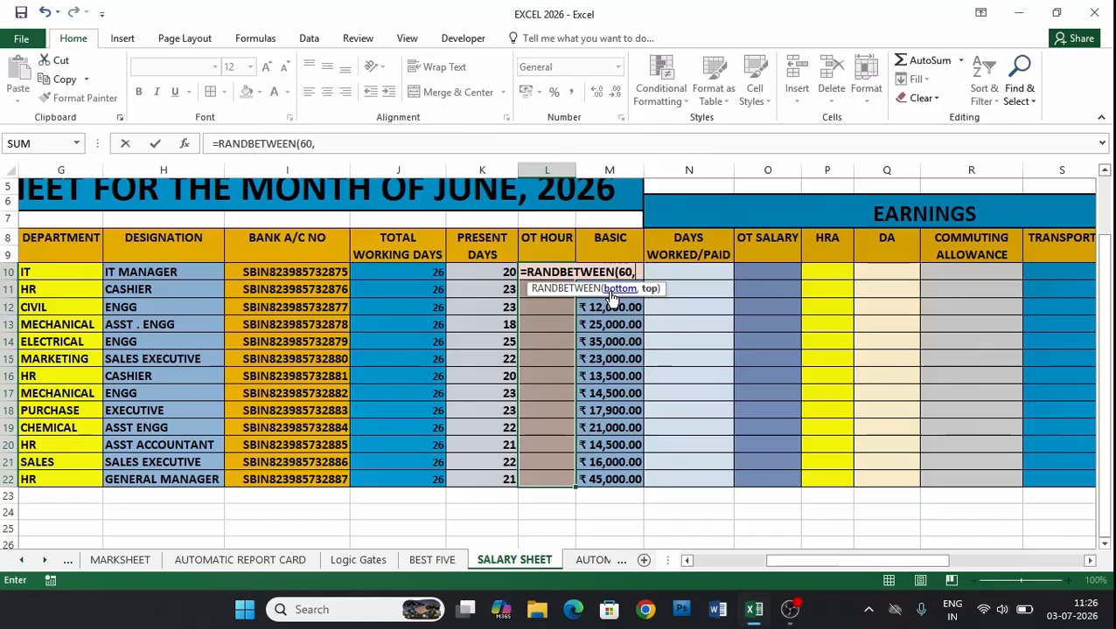
pyautogui.press('BackSpace')
pyautogui.write('30,')
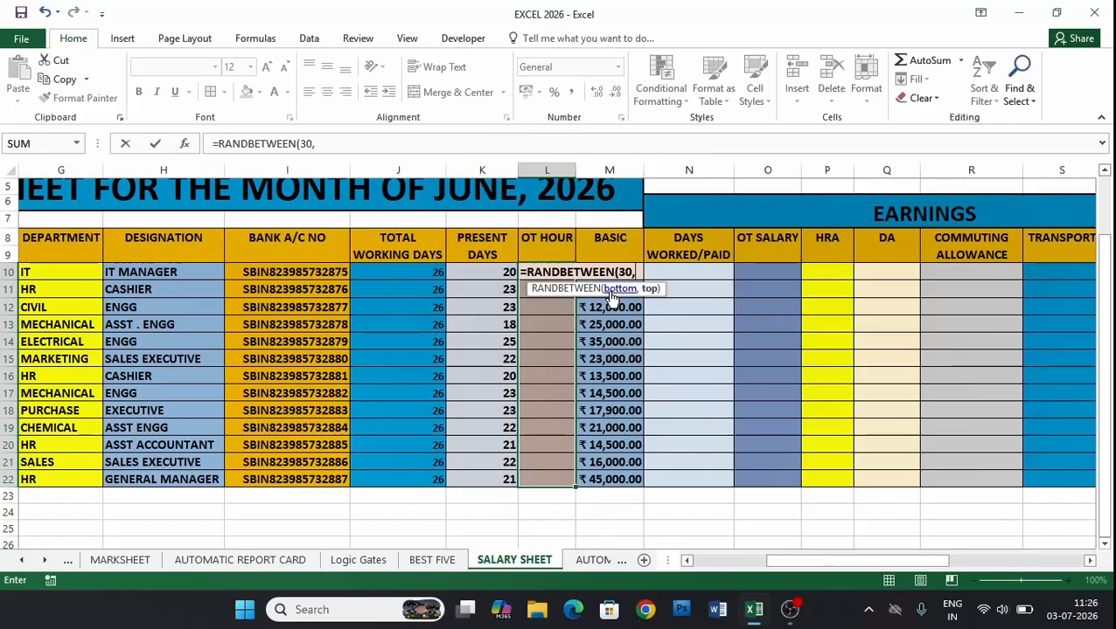
pyautogui.write('70)')
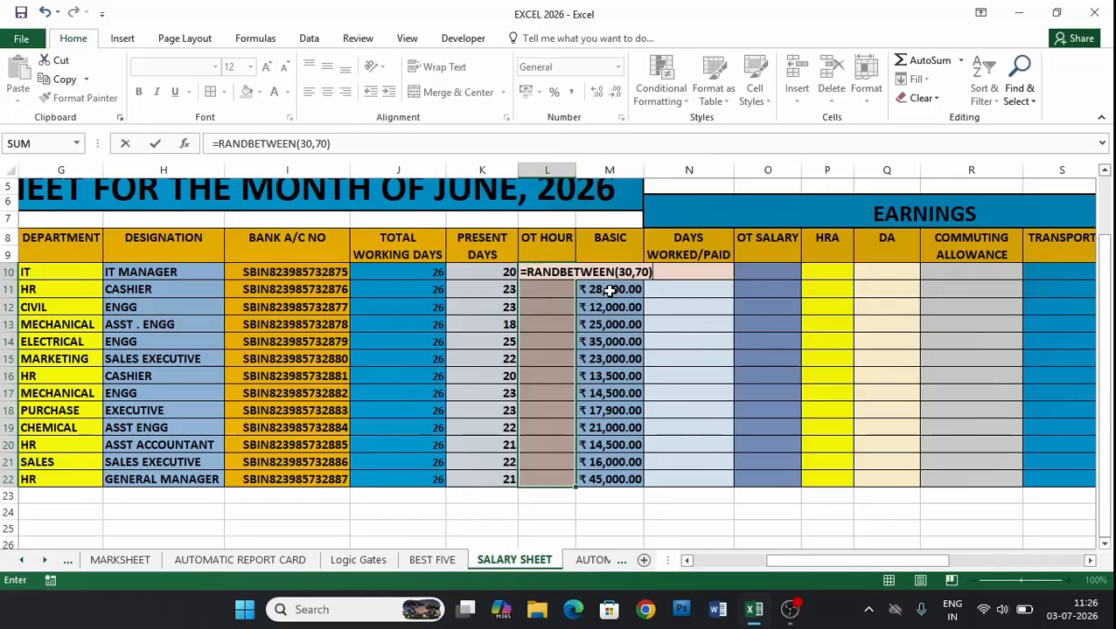
pyautogui.hotkey('ctrl', 'Return')
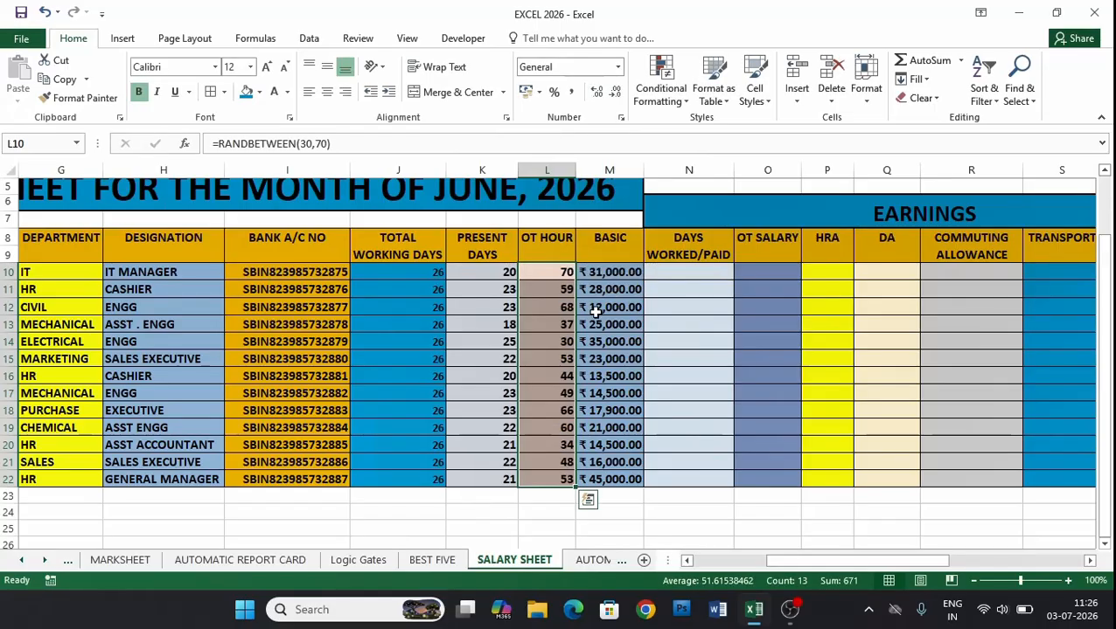
# Step: Check several of the generated overtime hours in the OT HOUR column
pyautogui.click(560, 324)
pyautogui.click(553, 286)
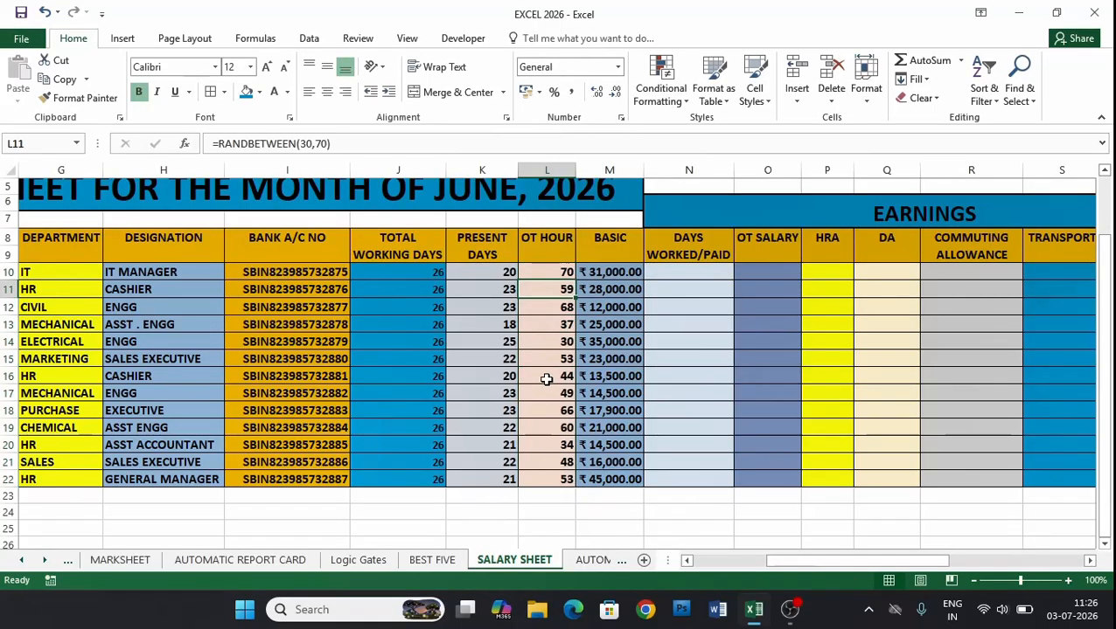
pyautogui.click(547, 378)
pyautogui.click(563, 423)
pyautogui.click(557, 457)
pyautogui.click(544, 344)
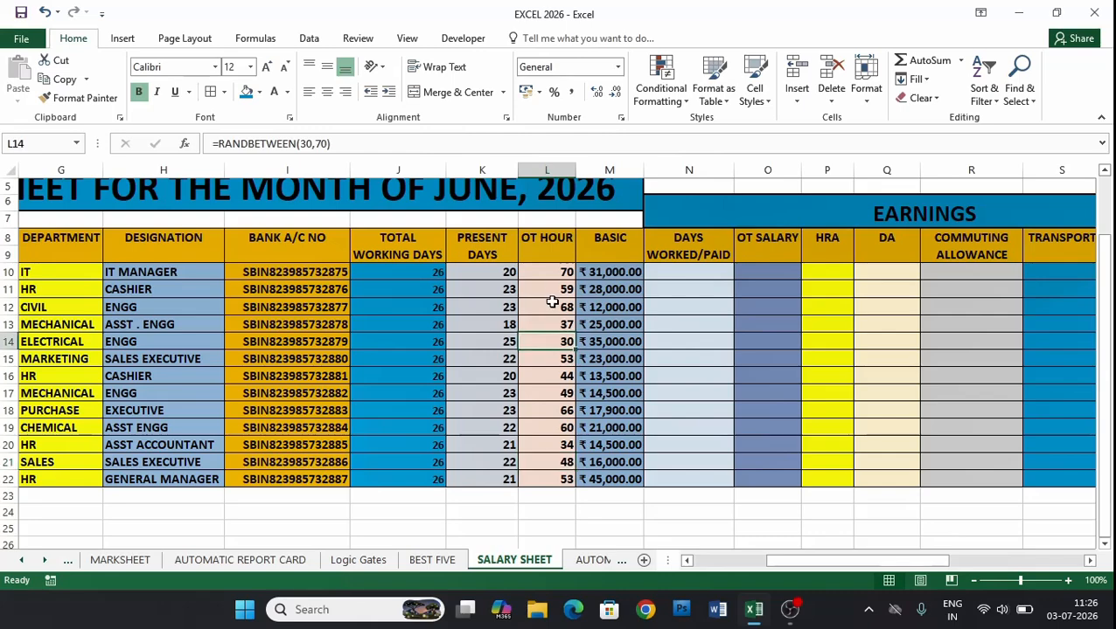
pyautogui.click(551, 285)
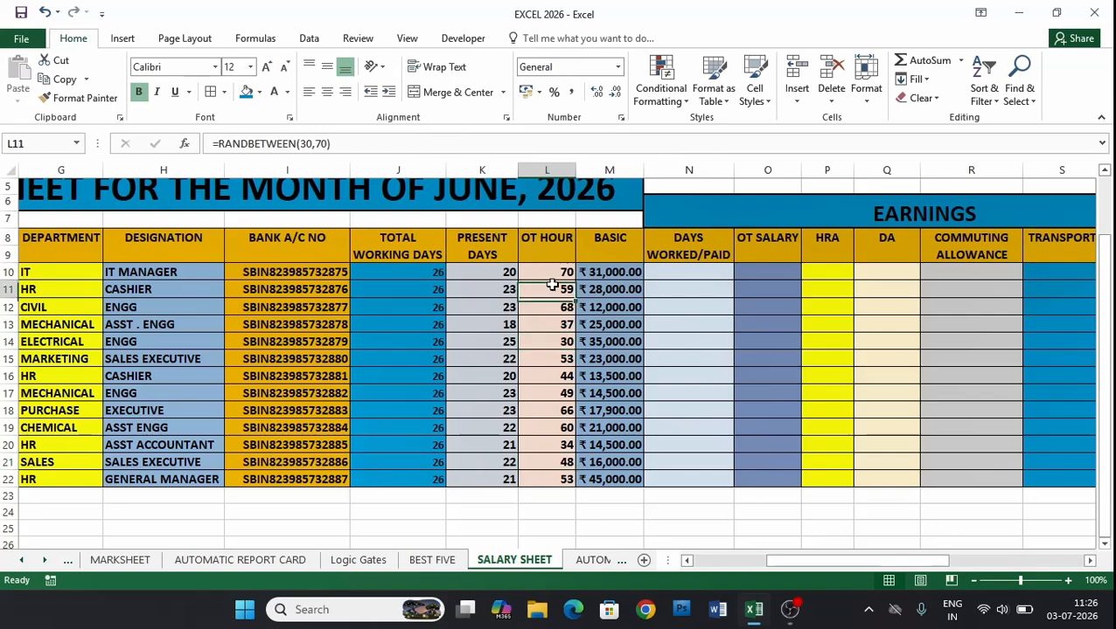
# Step: Examine the employees' basic salaries in the BASIC column from M10 to M22
pyautogui.click(1089, 560)
pyautogui.click(1089, 561)
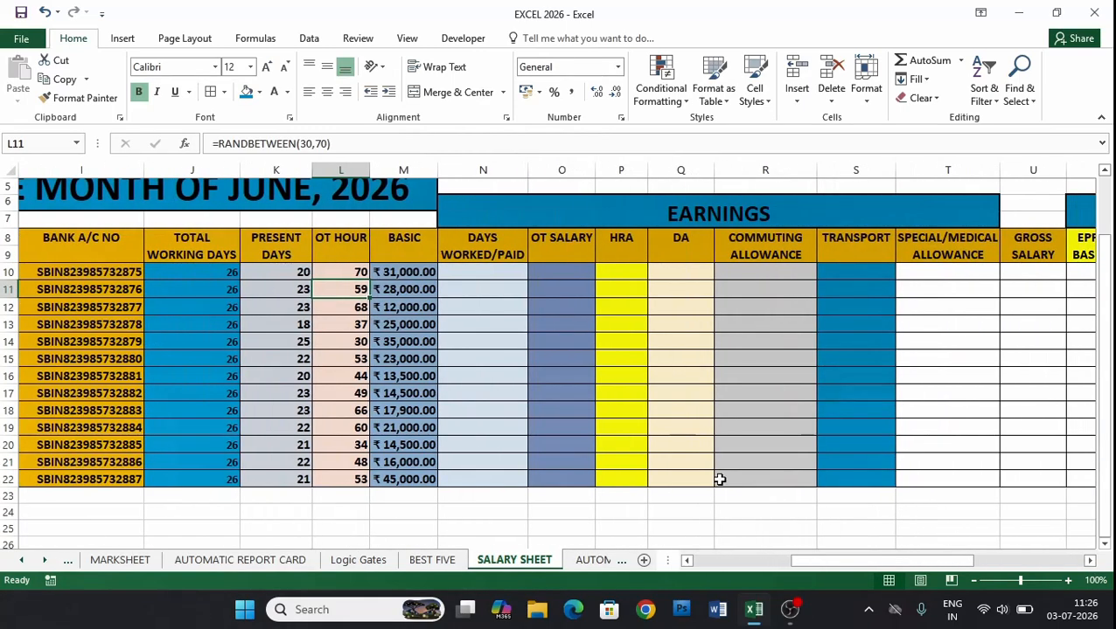
pyautogui.click(403, 275)
pyautogui.click(406, 359)
pyautogui.click(406, 428)
pyautogui.click(410, 473)
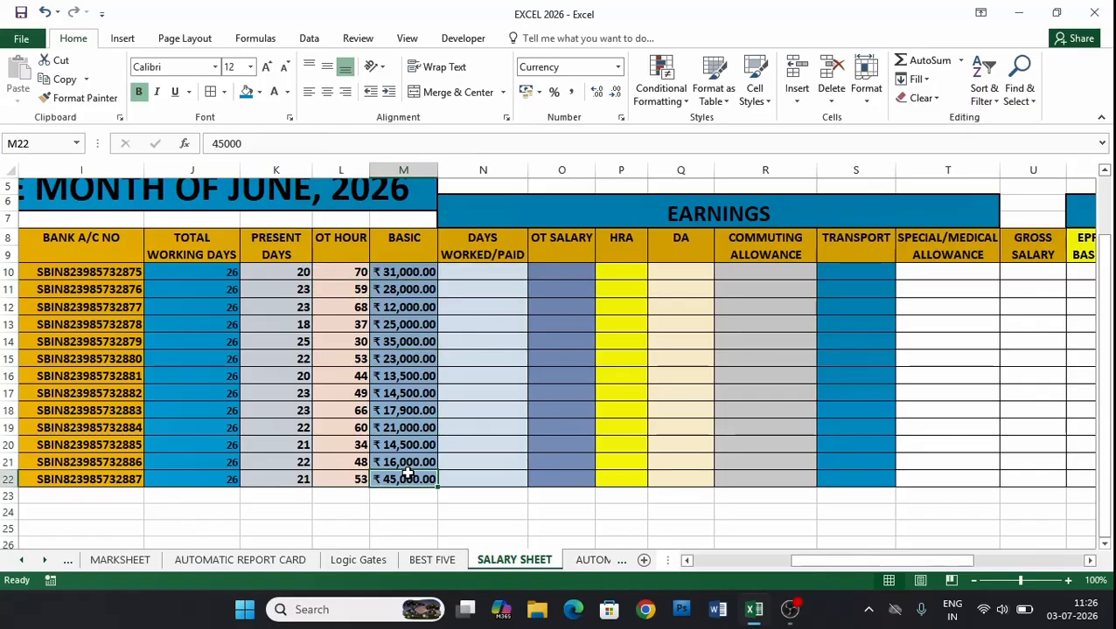
pyautogui.click(412, 375)
pyautogui.click(411, 310)
pyautogui.click(426, 289)
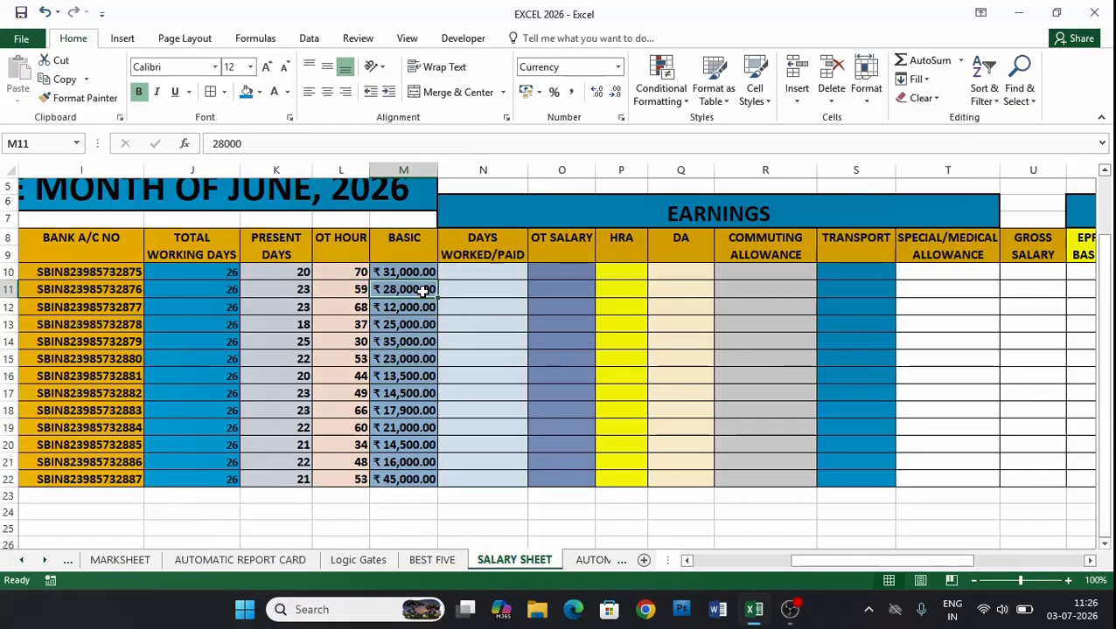
pyautogui.click(411, 271)
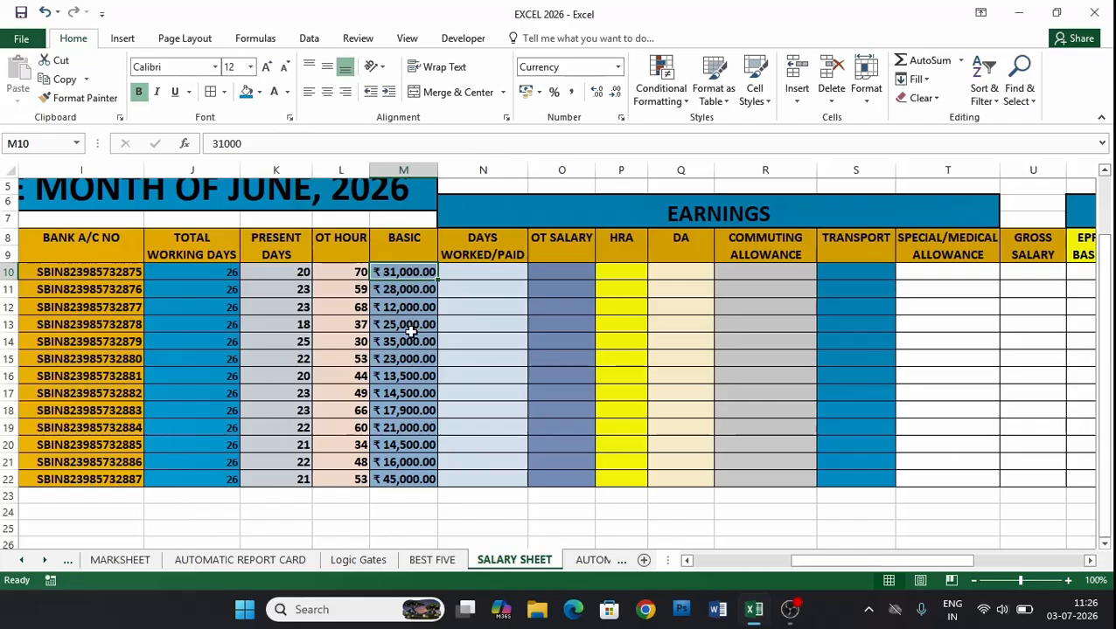
pyautogui.click(412, 326)
pyautogui.click(411, 378)
pyautogui.click(403, 443)
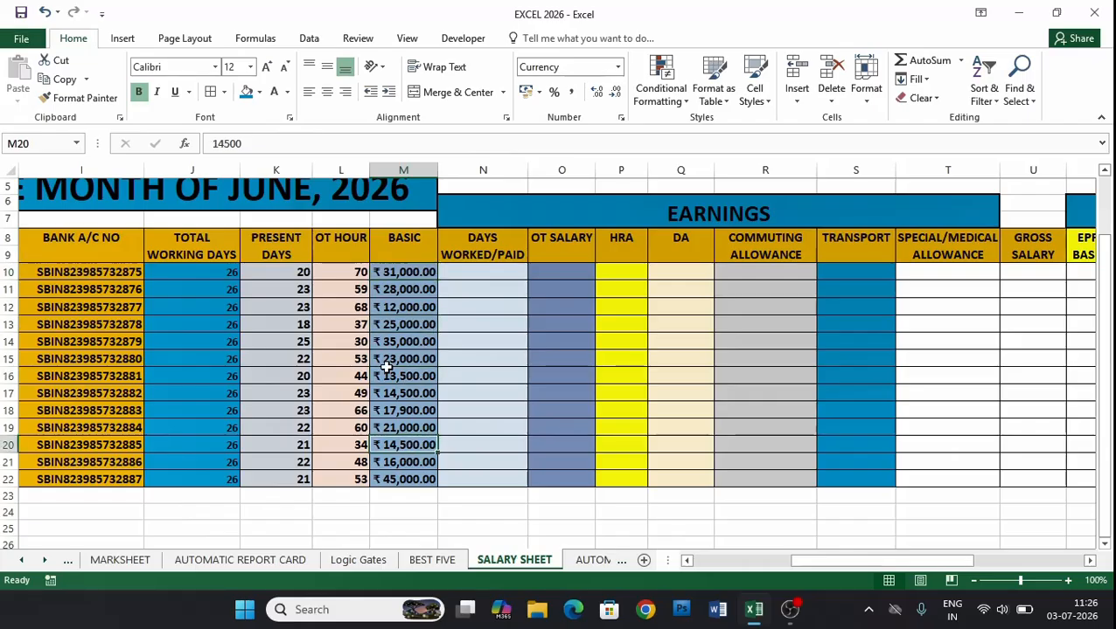
pyautogui.click(388, 360)
pyautogui.click(418, 291)
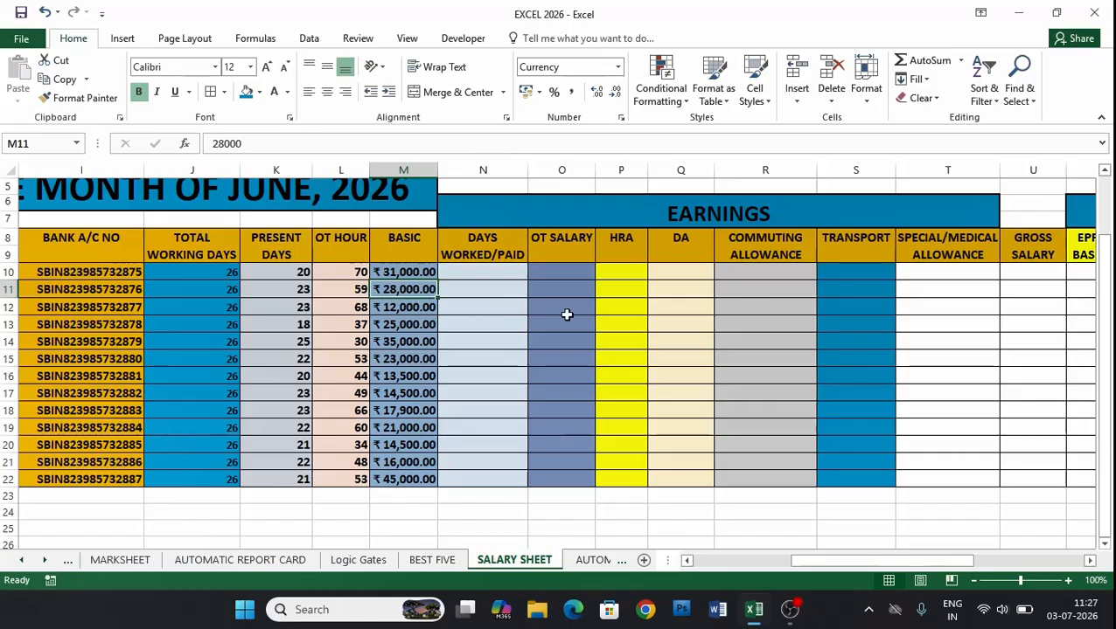
# Step: Compare the first employee's TOTAL WORKING DAYS in J10 with PRESENT DAYS in K10 for the DAYS WORKED/PAID calculation
pyautogui.click(483, 272)
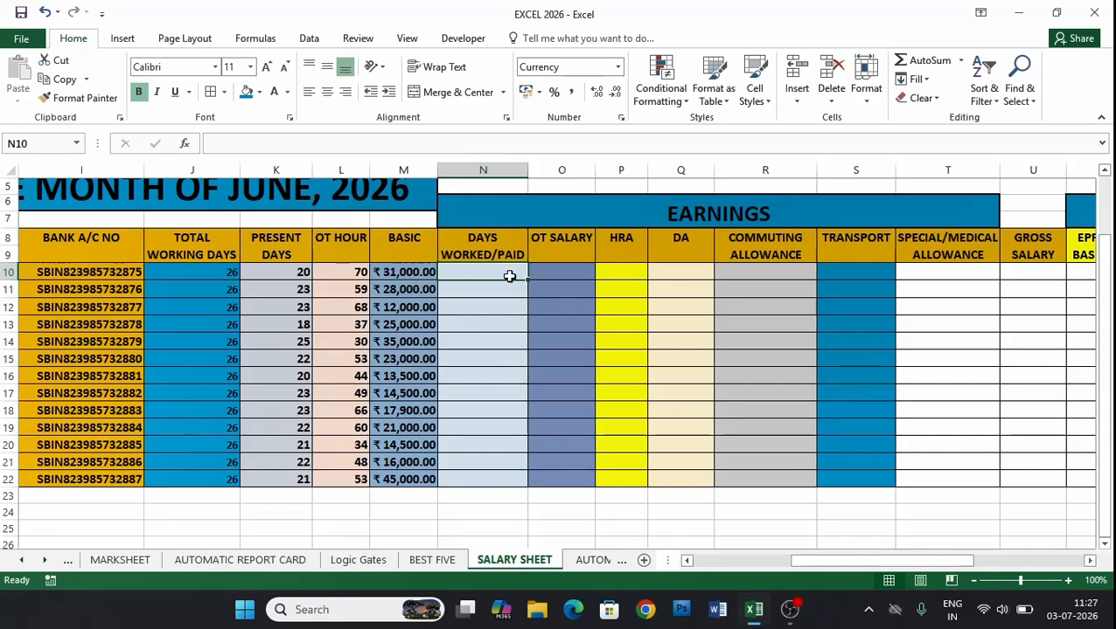
pyautogui.click(198, 274)
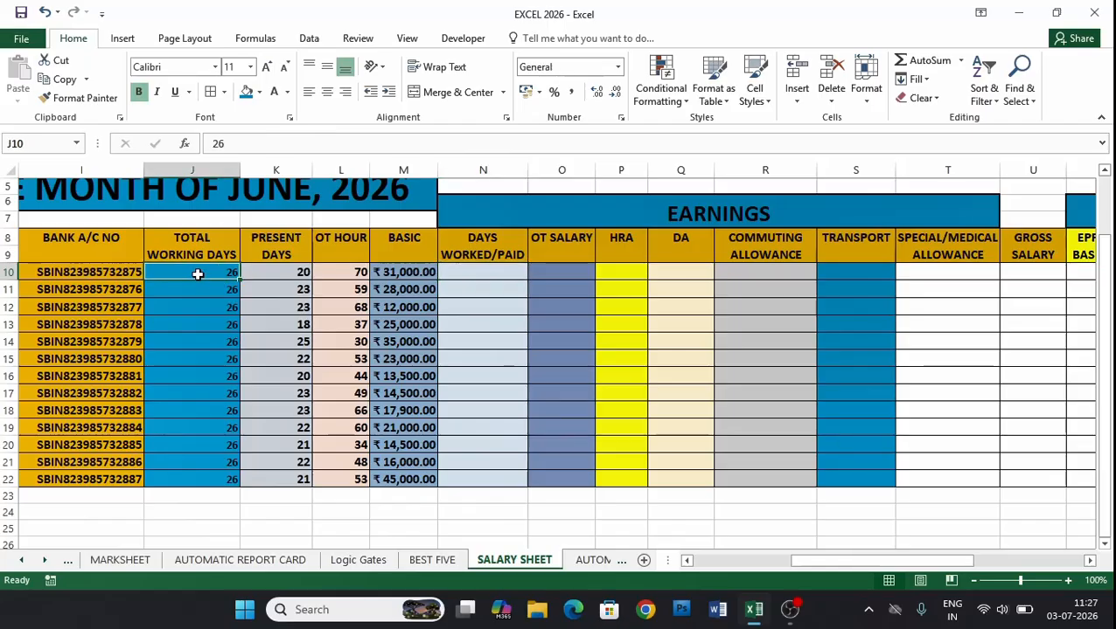
pyautogui.click(276, 272)
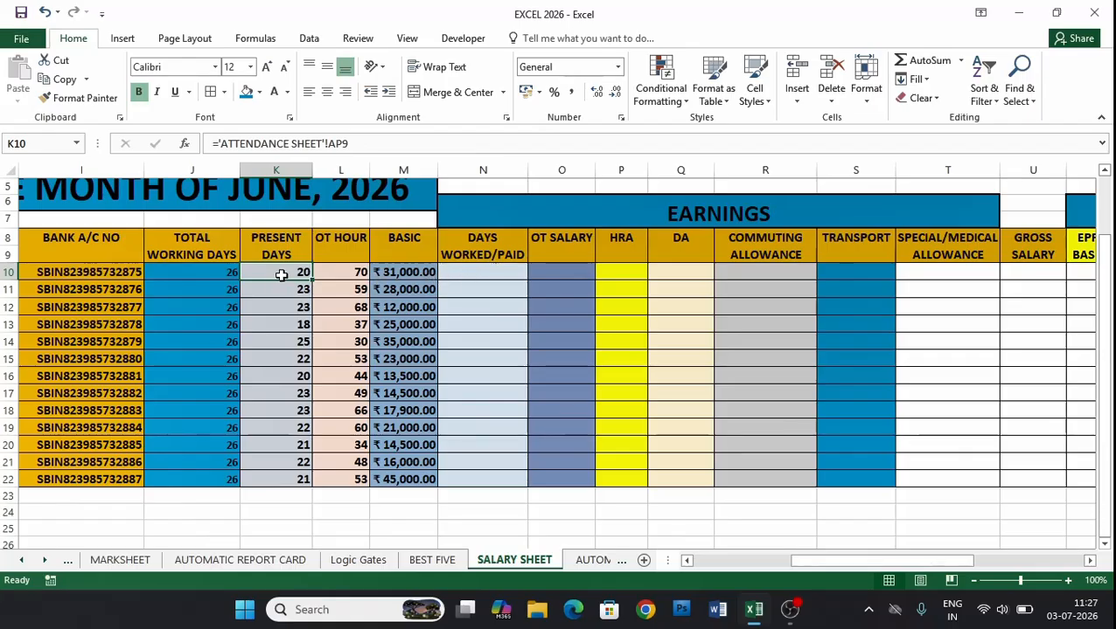
pyautogui.click(477, 274)
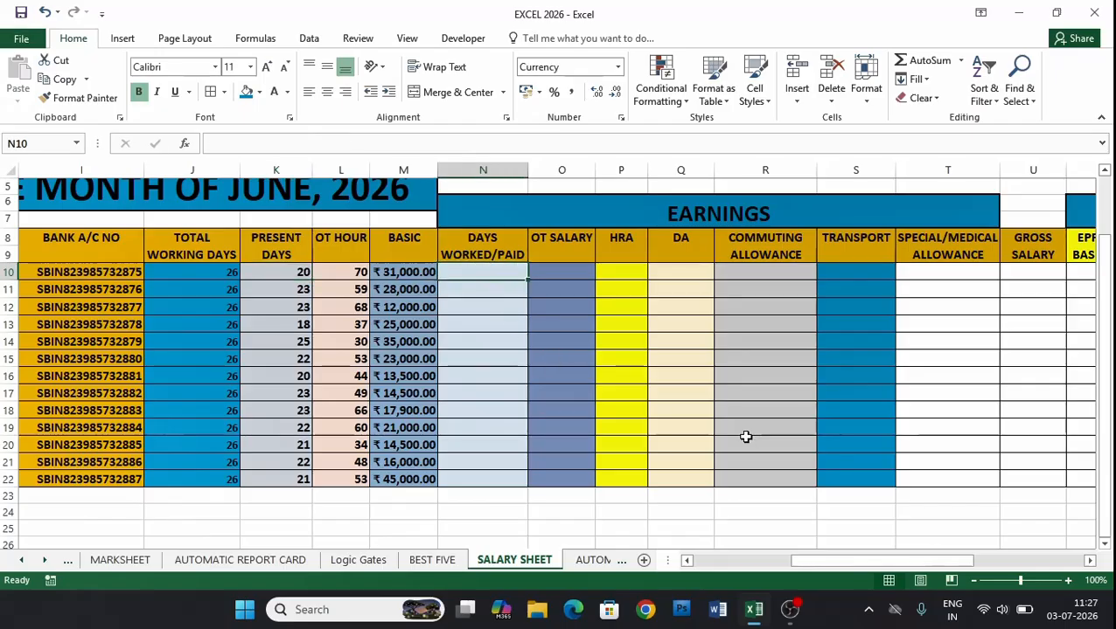
pyautogui.write('=')
pyautogui.press('BackSpace')
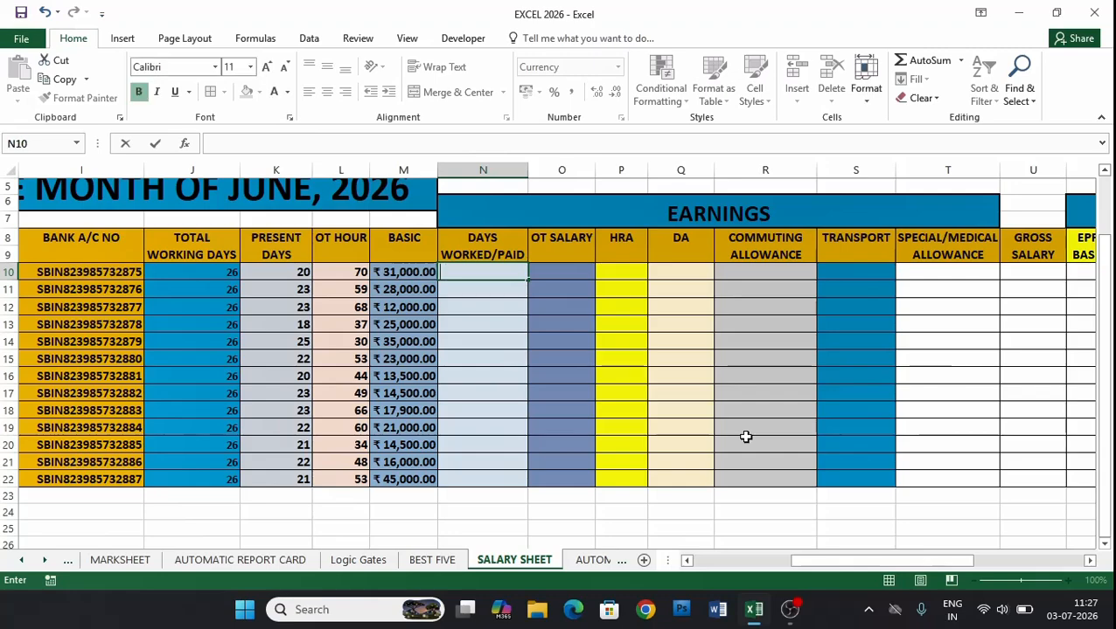
pyautogui.click(416, 272)
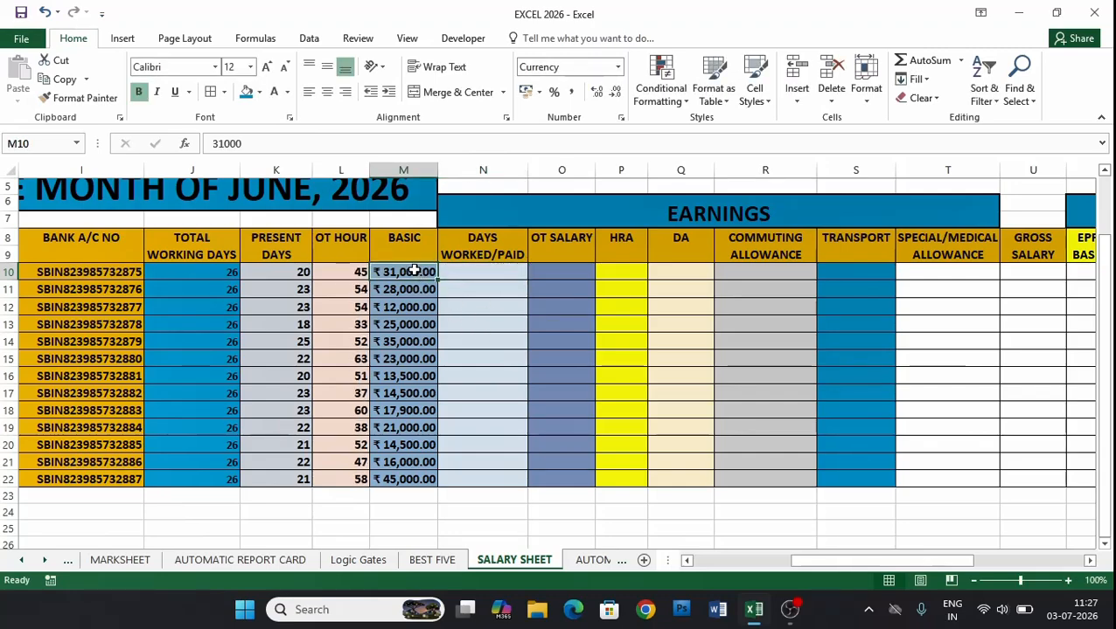
# Step: Set the first employee's BASIC salary in M10 to 26000
pyautogui.write('26,0')
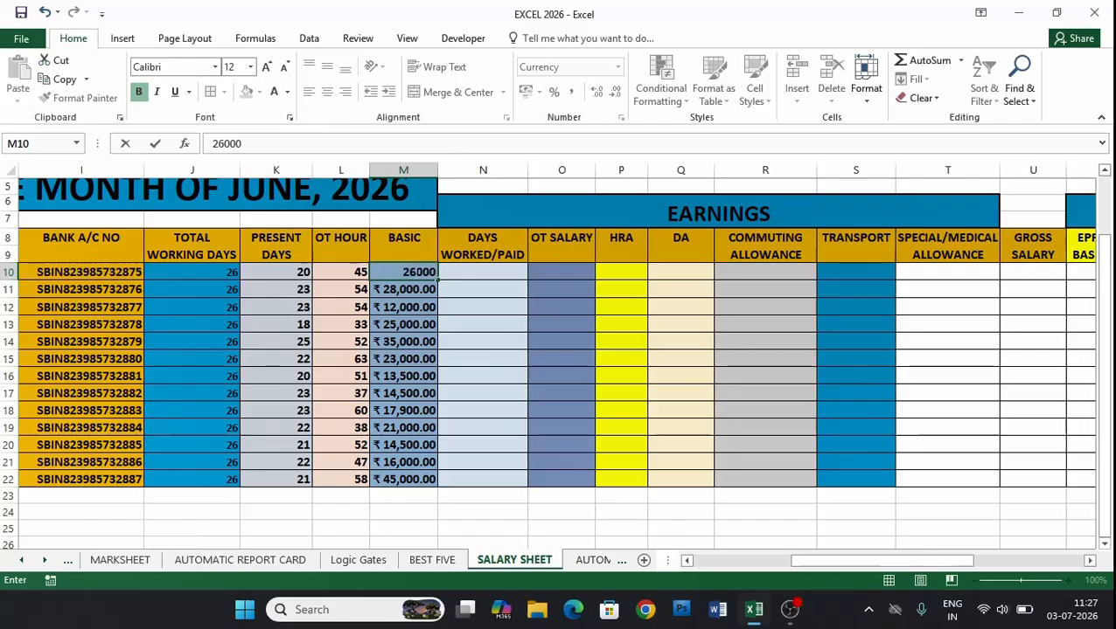
pyautogui.write('00')
pyautogui.press('Return')
pyautogui.click(394, 274)
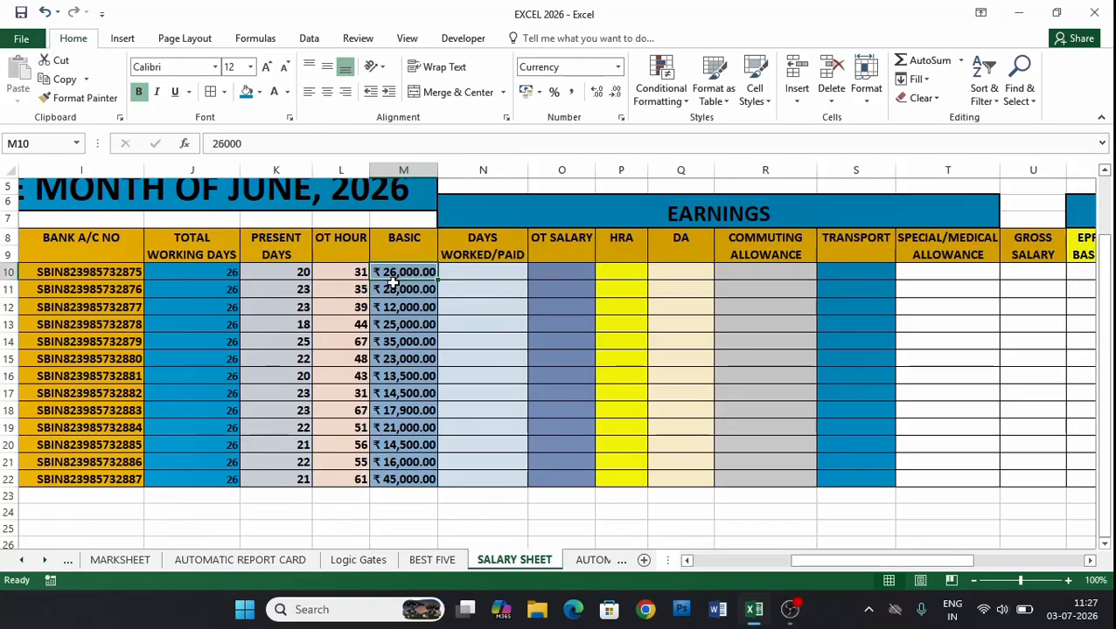
# Step: Replace the random-number formulas in OT HOUR cells L10:L22 with their values using Paste Special, and check several of the cells
pyautogui.moveTo(353, 270); pyautogui.dragTo(344, 479)
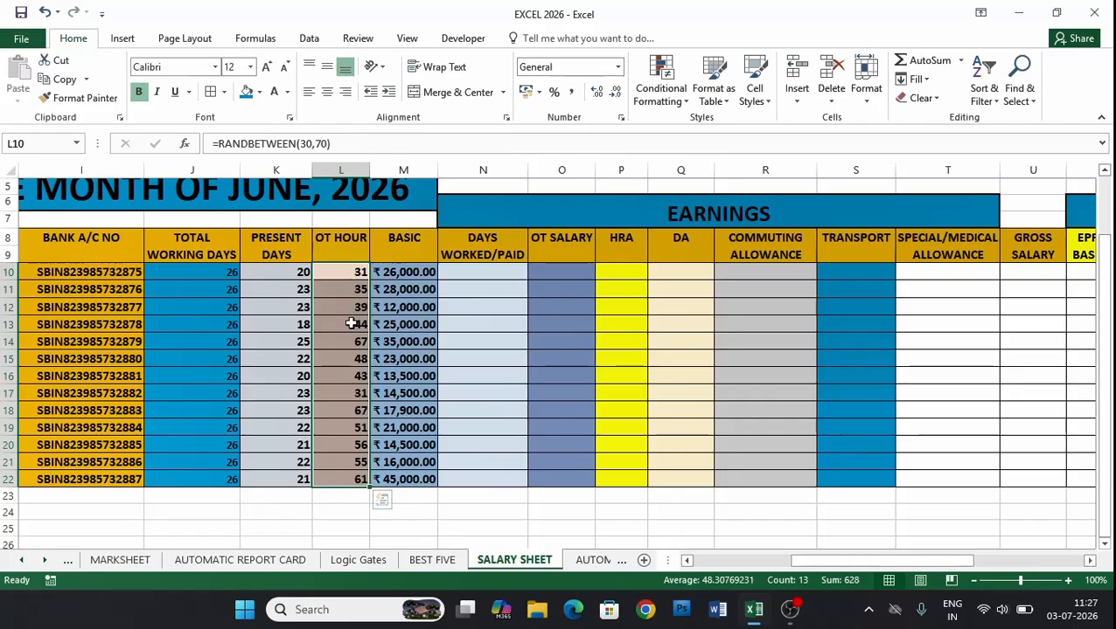
pyautogui.click(61, 79)
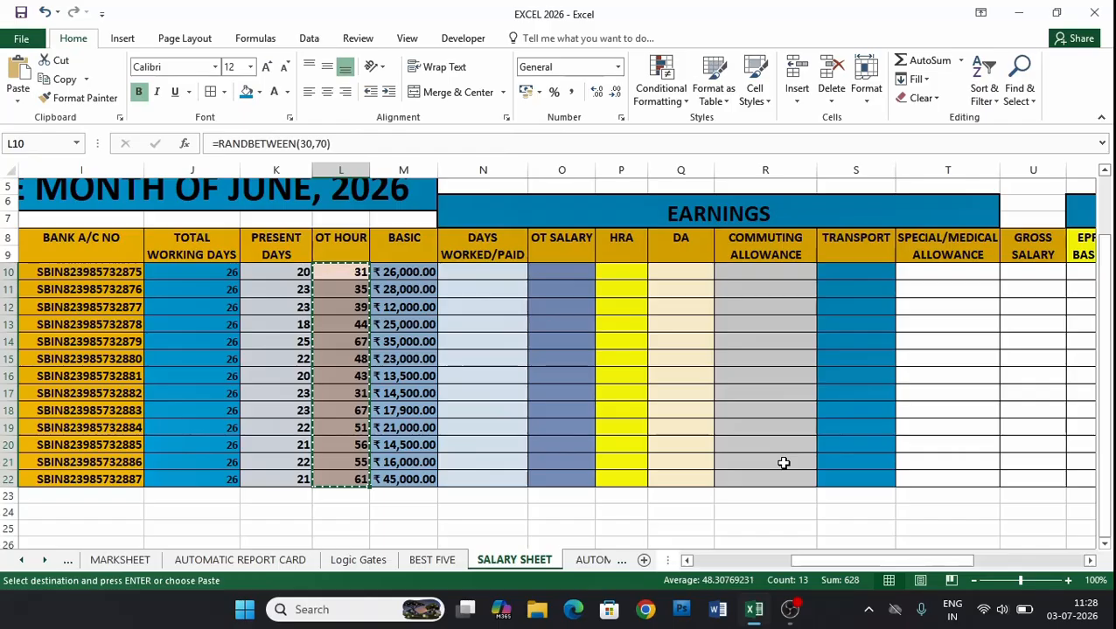
pyautogui.hotkey('ctrl', 'alt', 'v')
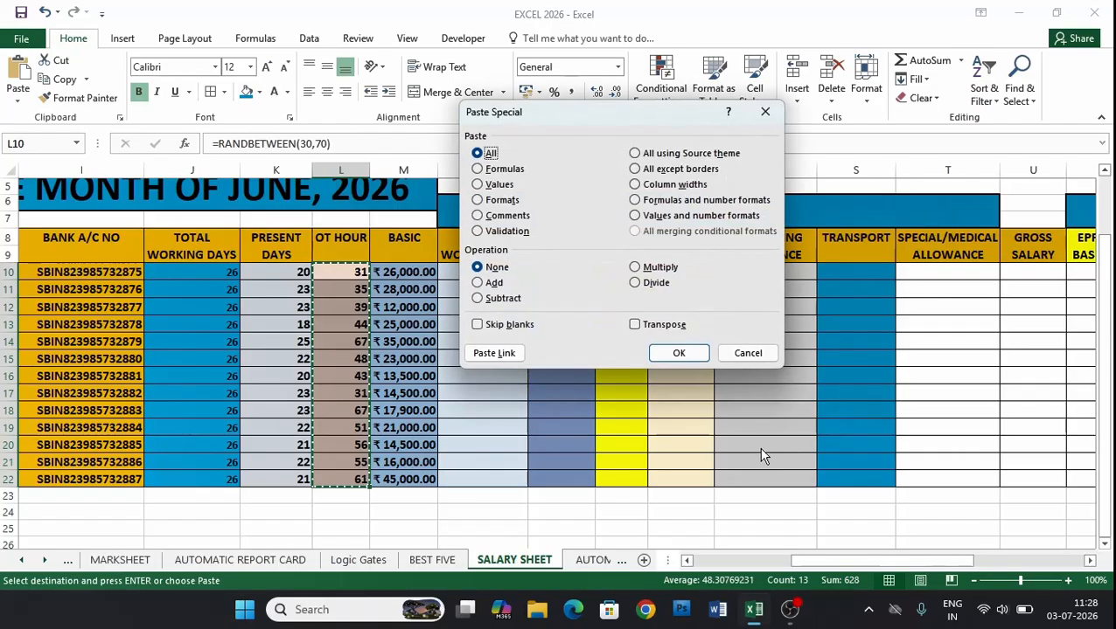
pyautogui.click(477, 186)
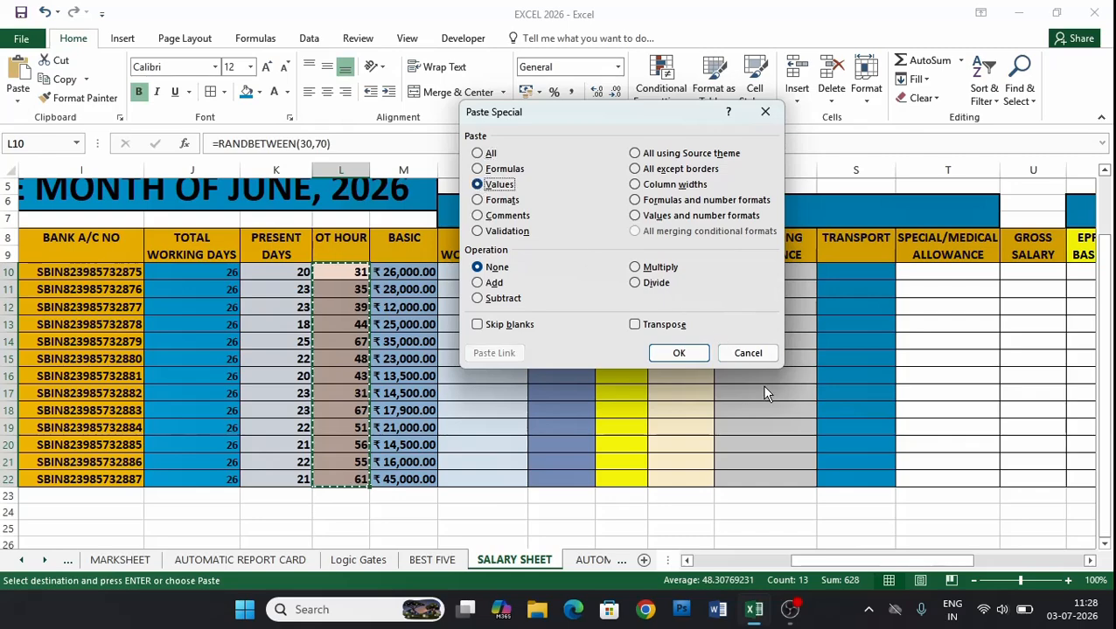
pyautogui.click(680, 353)
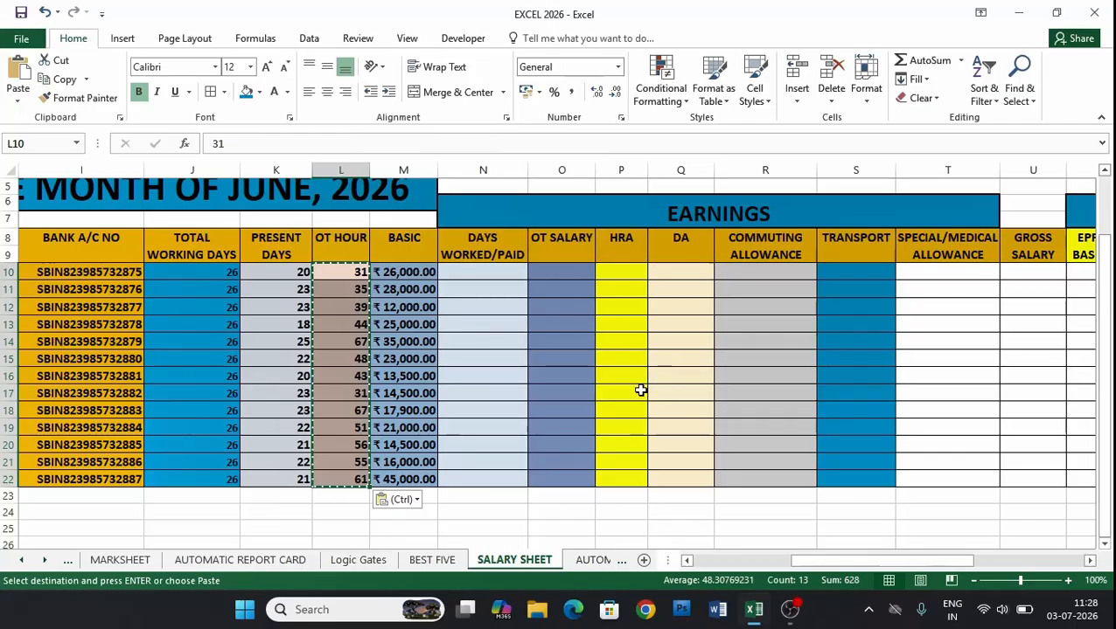
pyautogui.press('Escape')
pyautogui.click(530, 361)
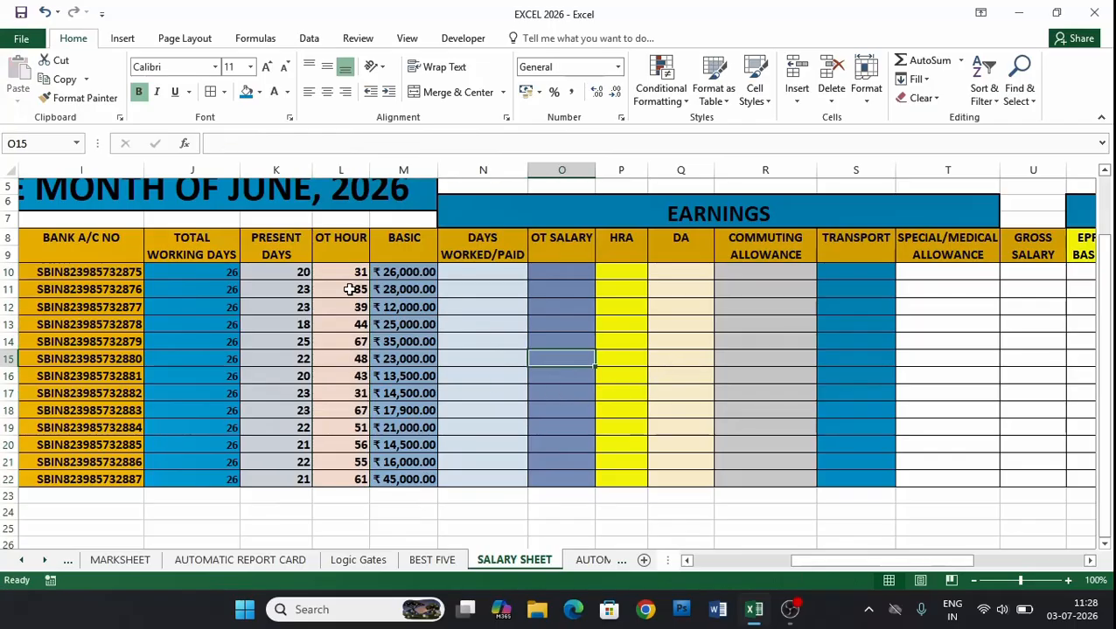
pyautogui.click(345, 358)
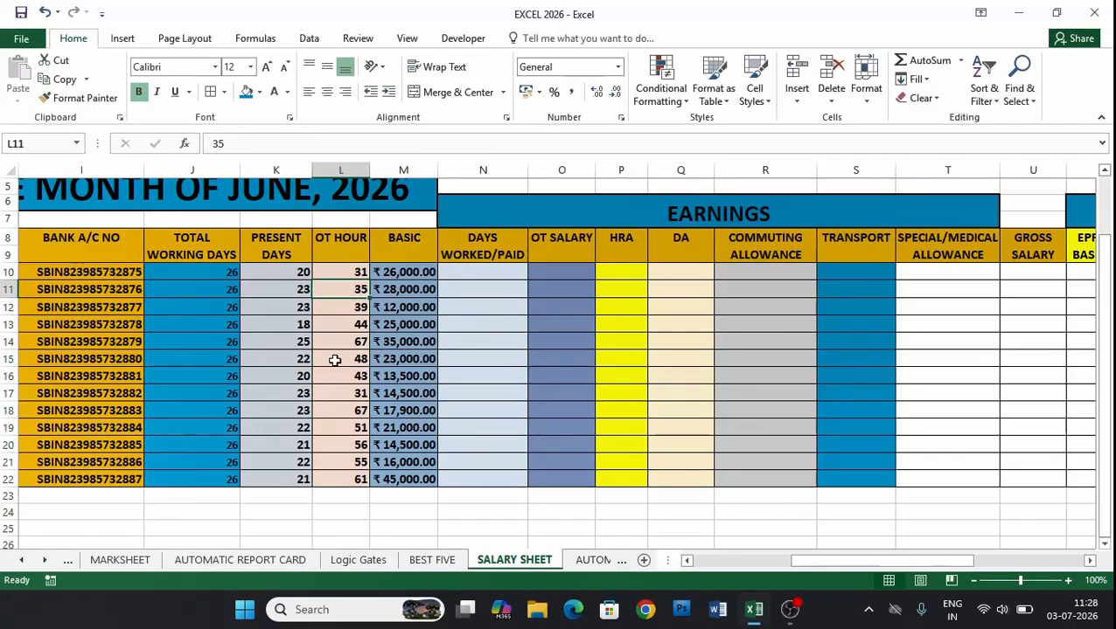
pyautogui.click(347, 279)
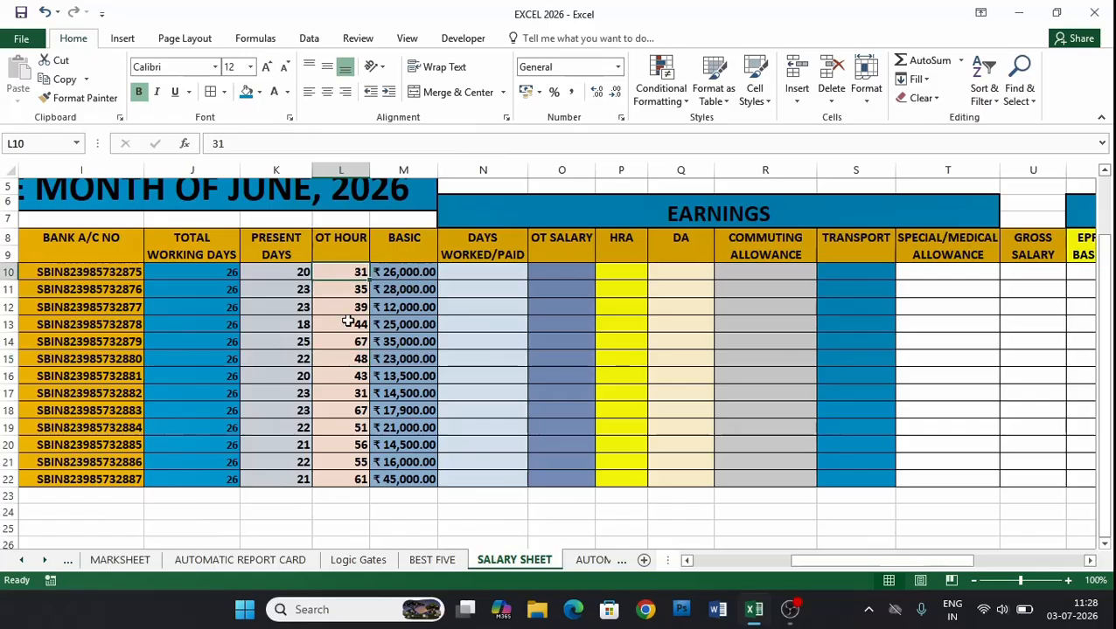
pyautogui.click(347, 359)
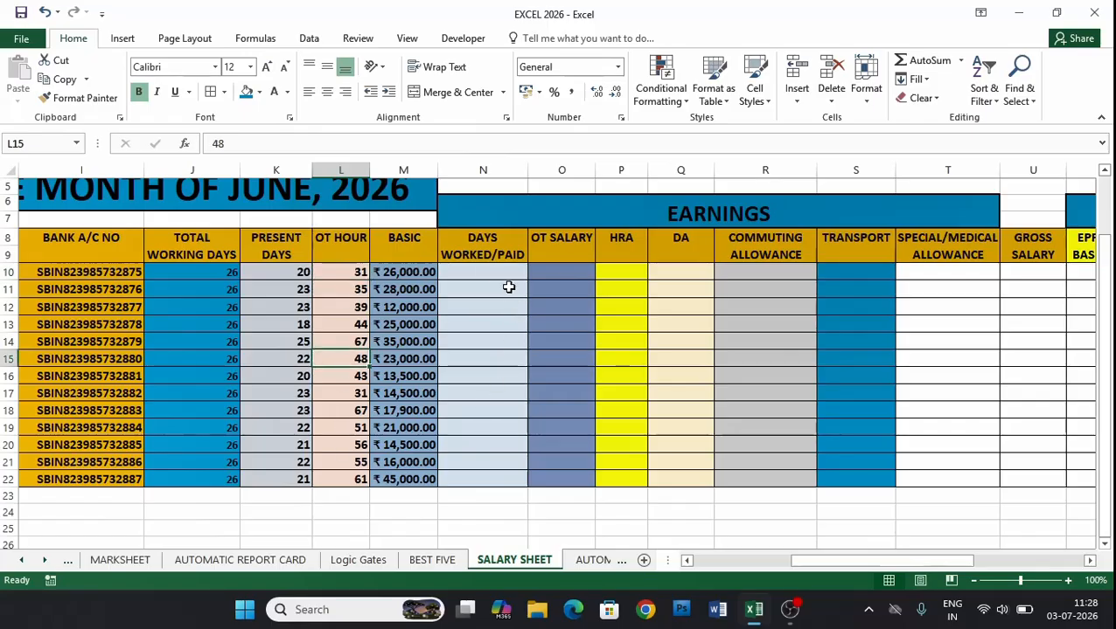
# Step: Calculate DAYS WORKED/PAID in N10 with the formula =M10/J10*K10 and fill it down to N22
pyautogui.click(484, 272)
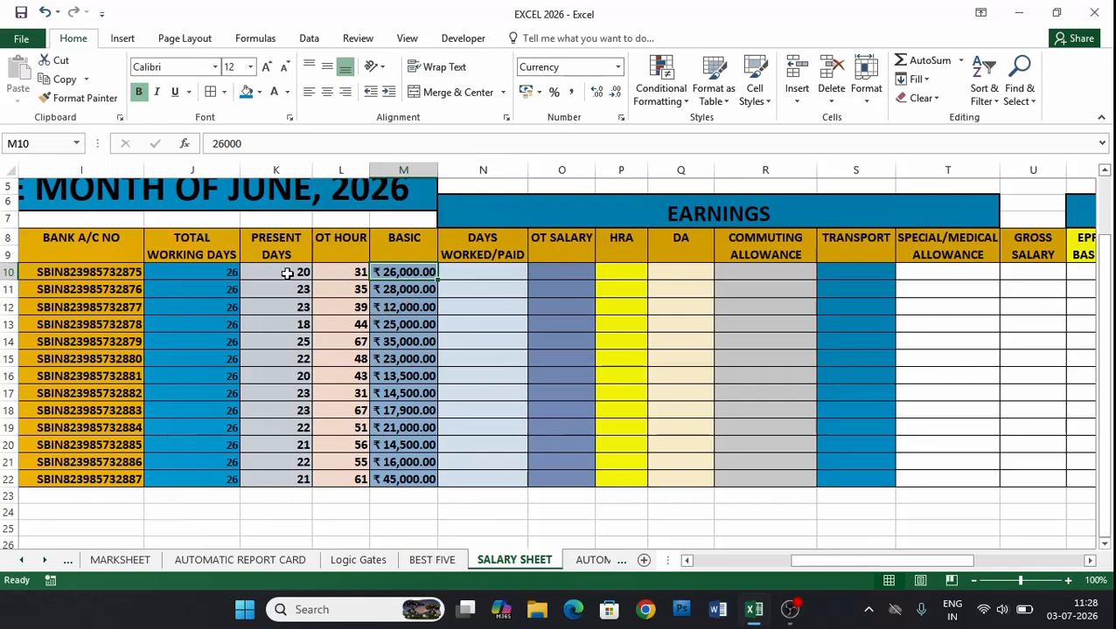
pyautogui.click(495, 275)
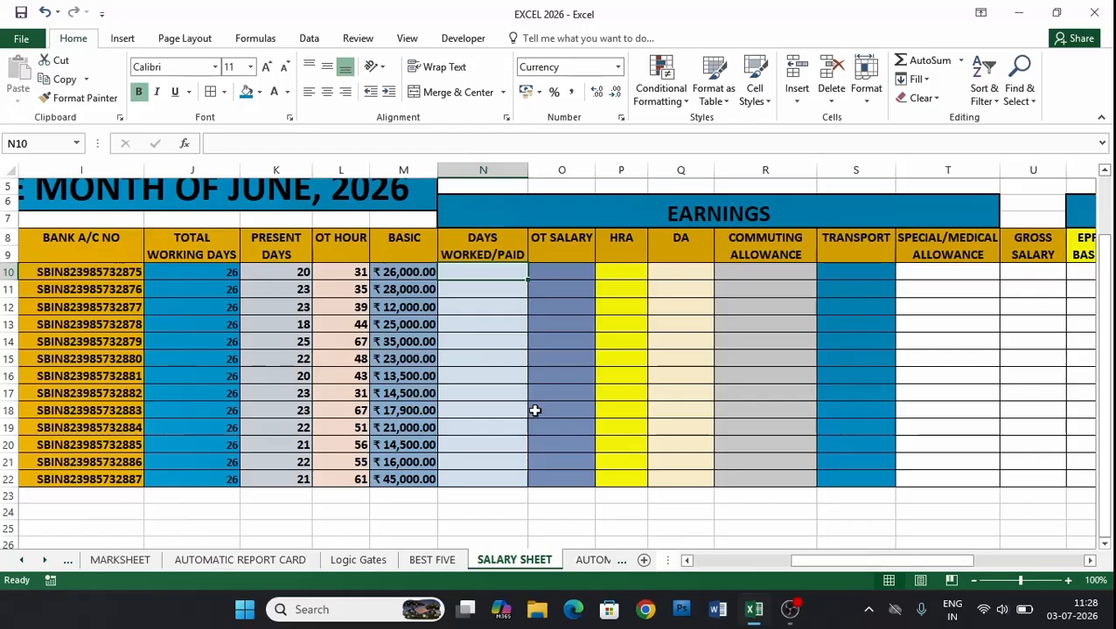
pyautogui.write('=')
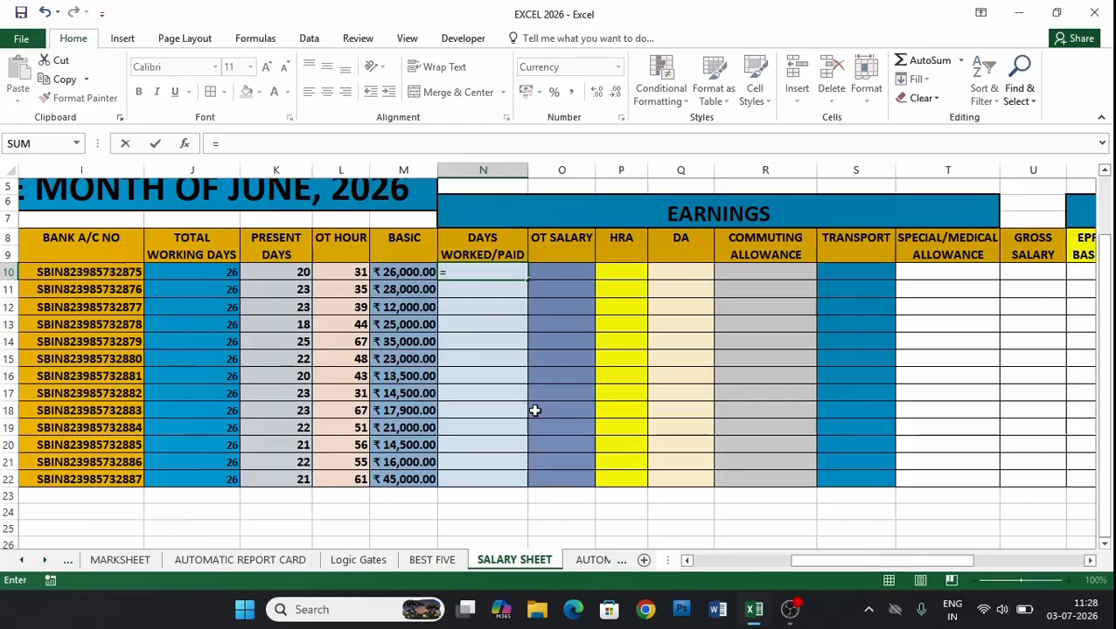
pyautogui.click(401, 272)
pyautogui.write('/')
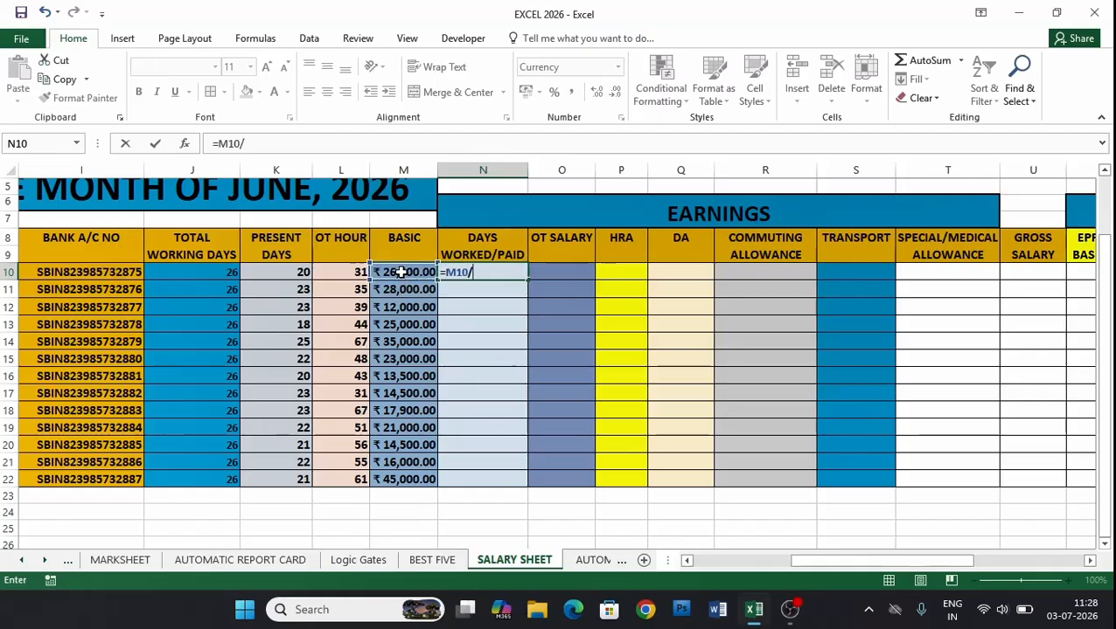
pyautogui.click(210, 272)
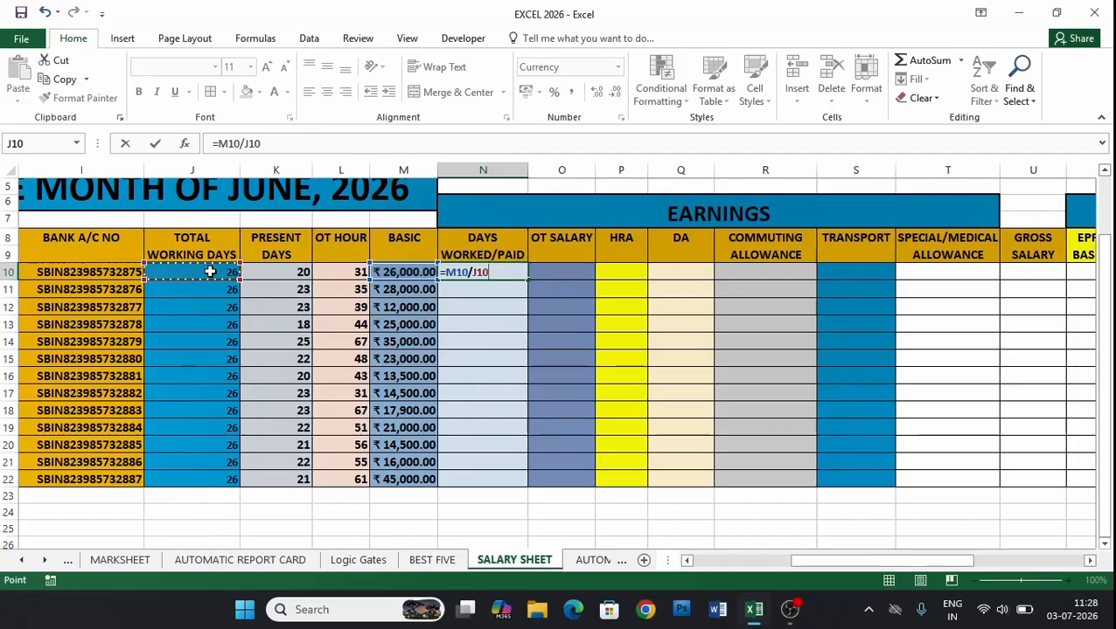
pyautogui.write('*')
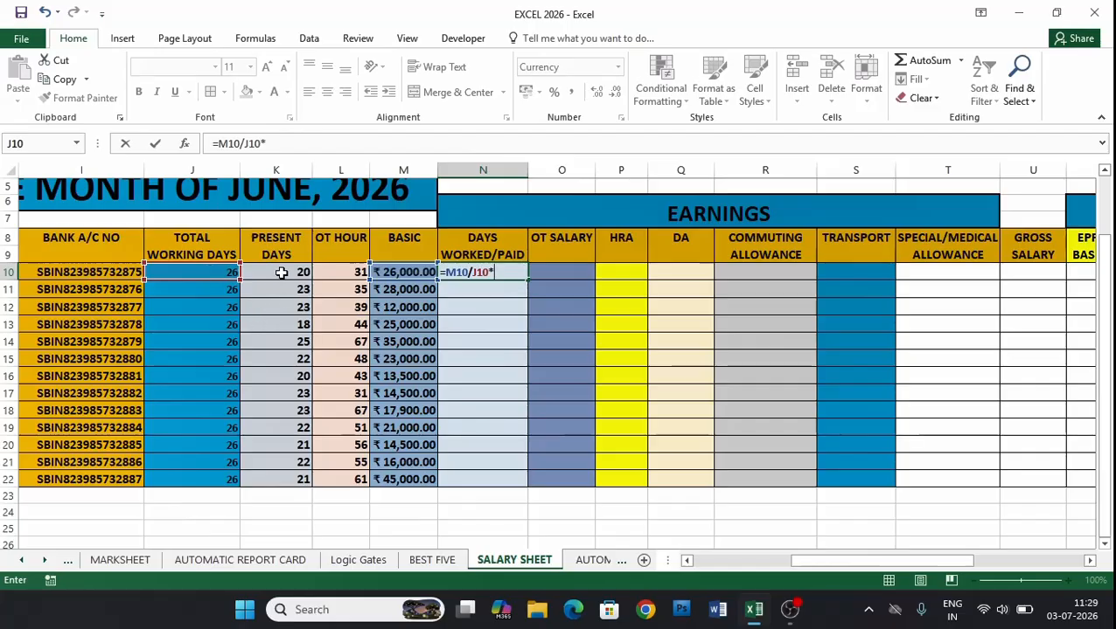
pyautogui.click(281, 272)
pyautogui.press('Return')
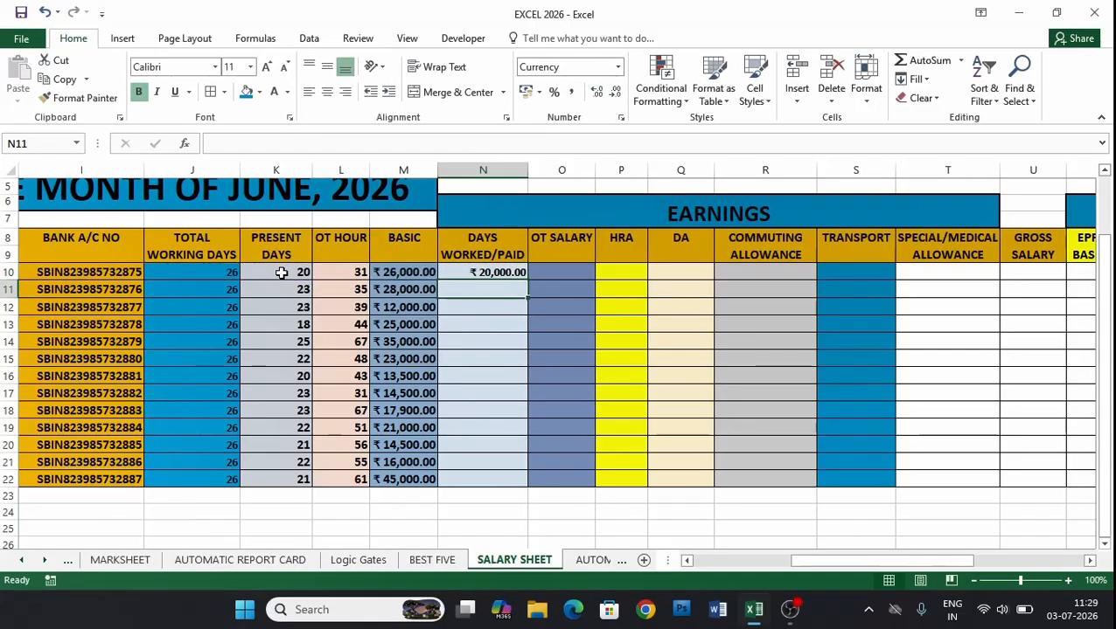
pyautogui.click(500, 272)
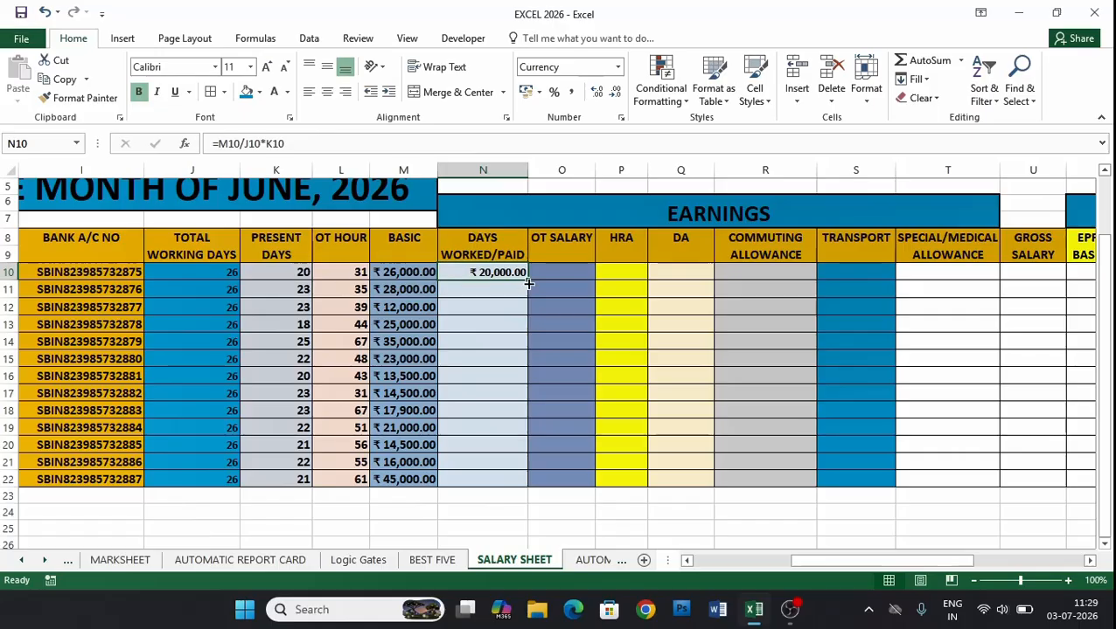
pyautogui.moveTo(526, 280); pyautogui.dragTo(528, 490)
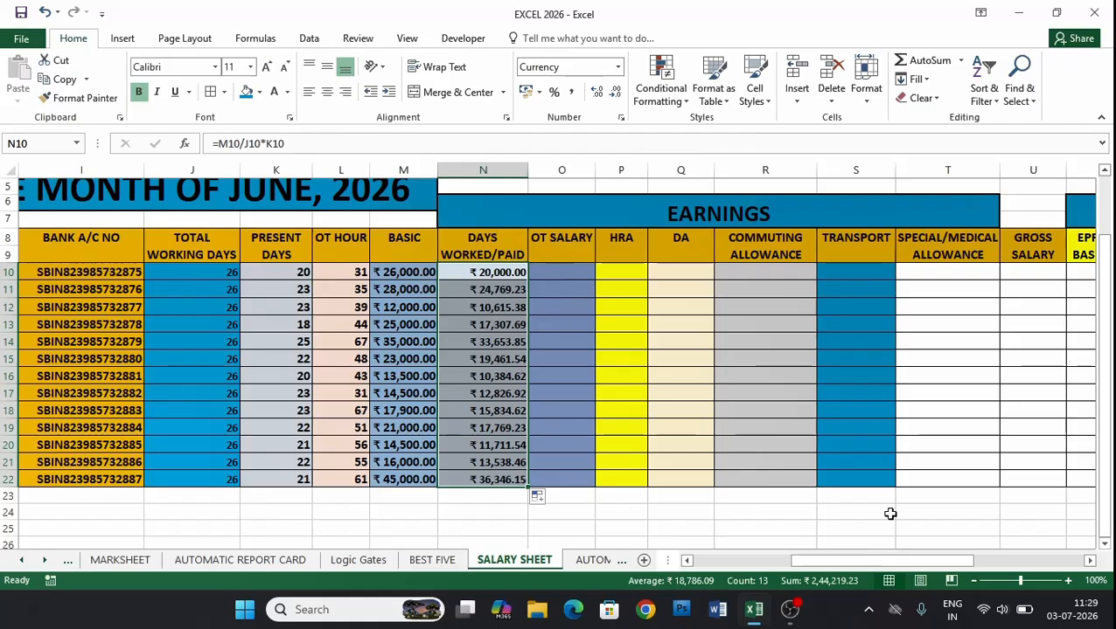
# Step: Examine several employees' overtime hours in the OT HOUR column as the basis for the OT SALARY calculation
pyautogui.click(1089, 564)
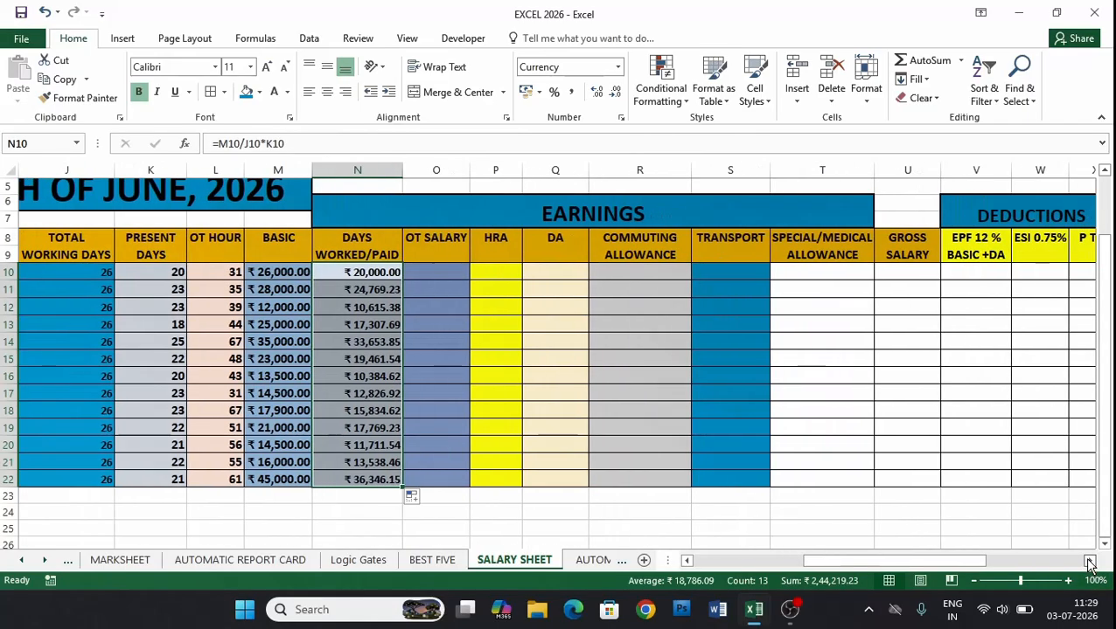
pyautogui.click(443, 272)
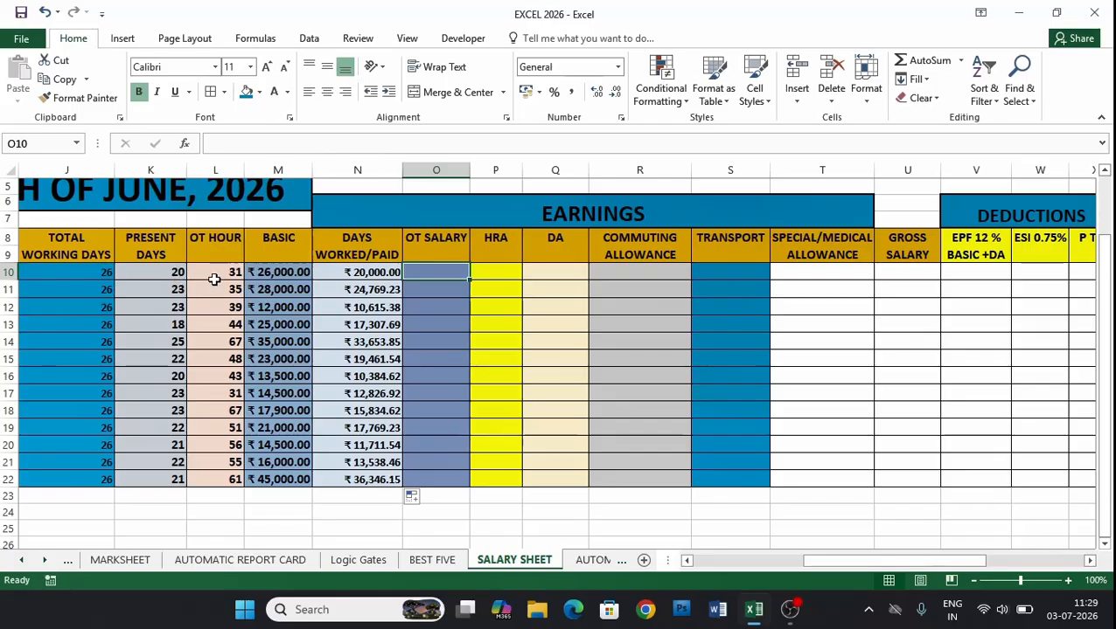
pyautogui.click(218, 275)
pyautogui.click(210, 343)
pyautogui.click(216, 425)
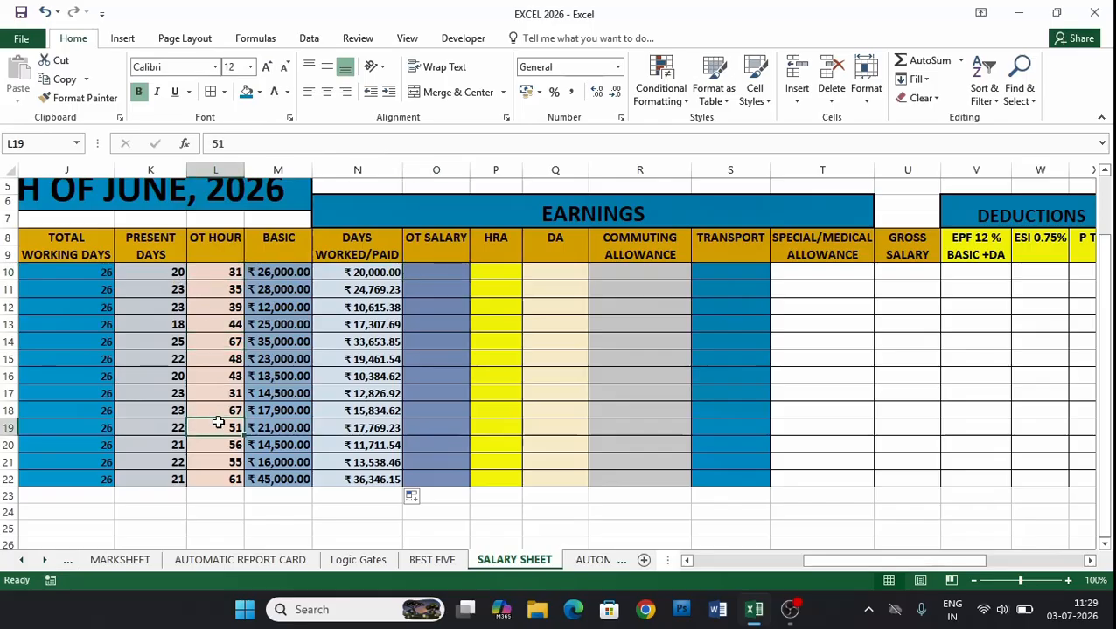
pyautogui.click(220, 374)
pyautogui.click(217, 342)
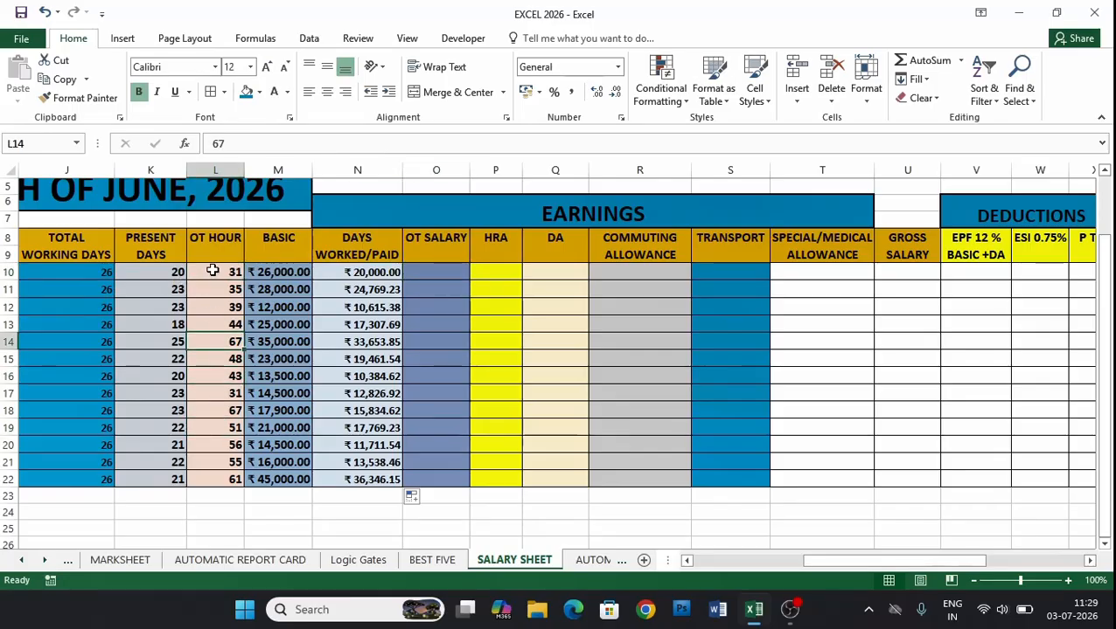
pyautogui.click(223, 276)
pyautogui.click(222, 347)
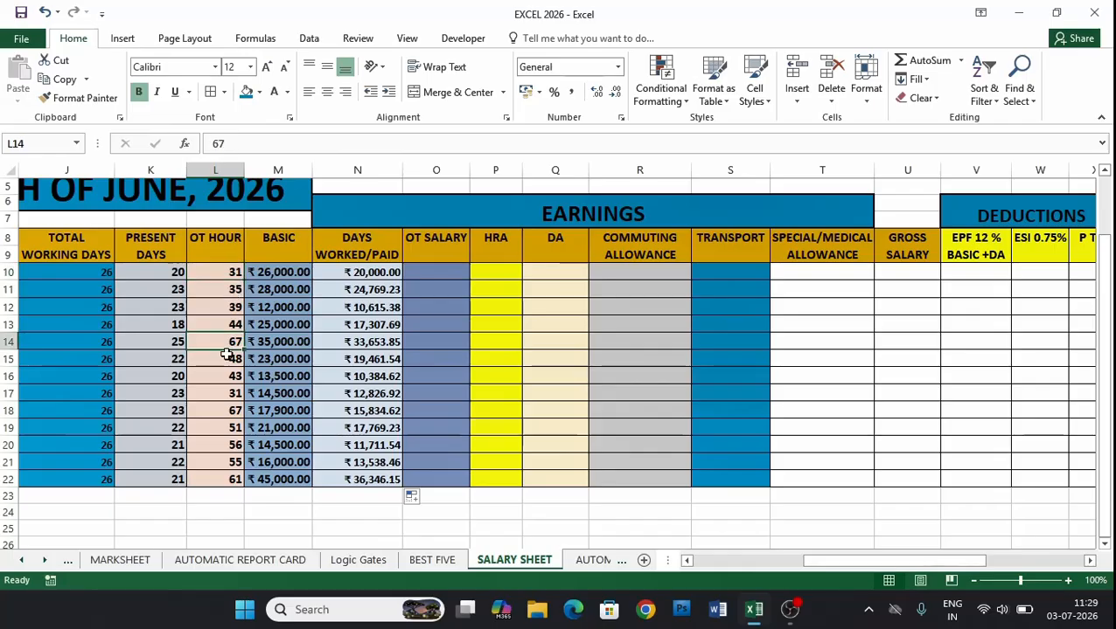
pyautogui.click(218, 272)
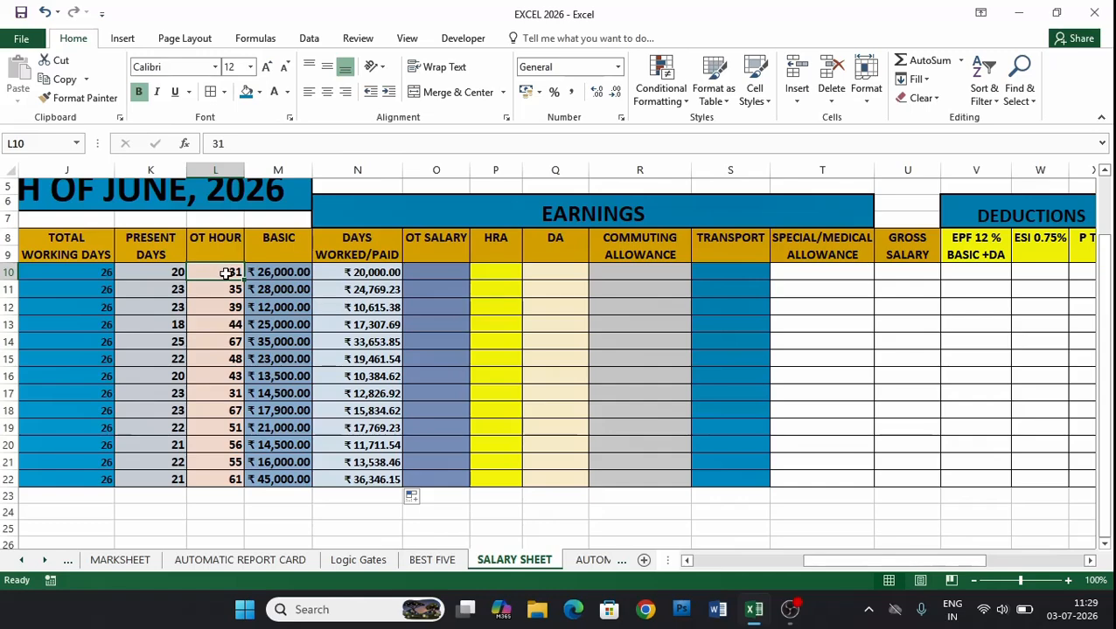
# Step: Calculate OT SALARY in O10 with the formula =L10*150 and fill it down to O22
pyautogui.click(425, 272)
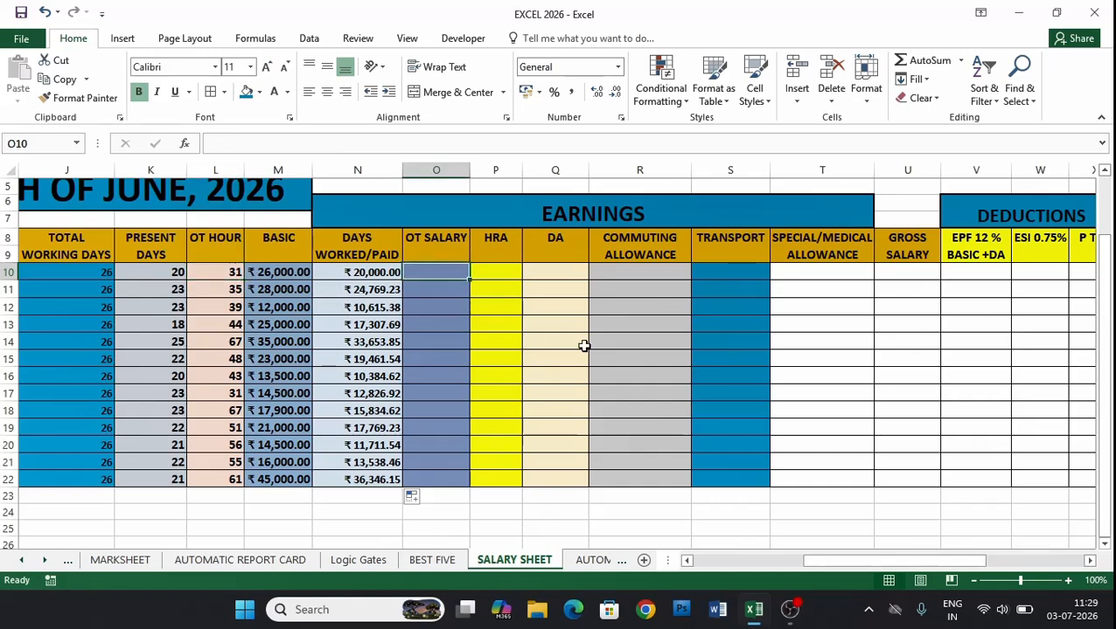
pyautogui.write('=')
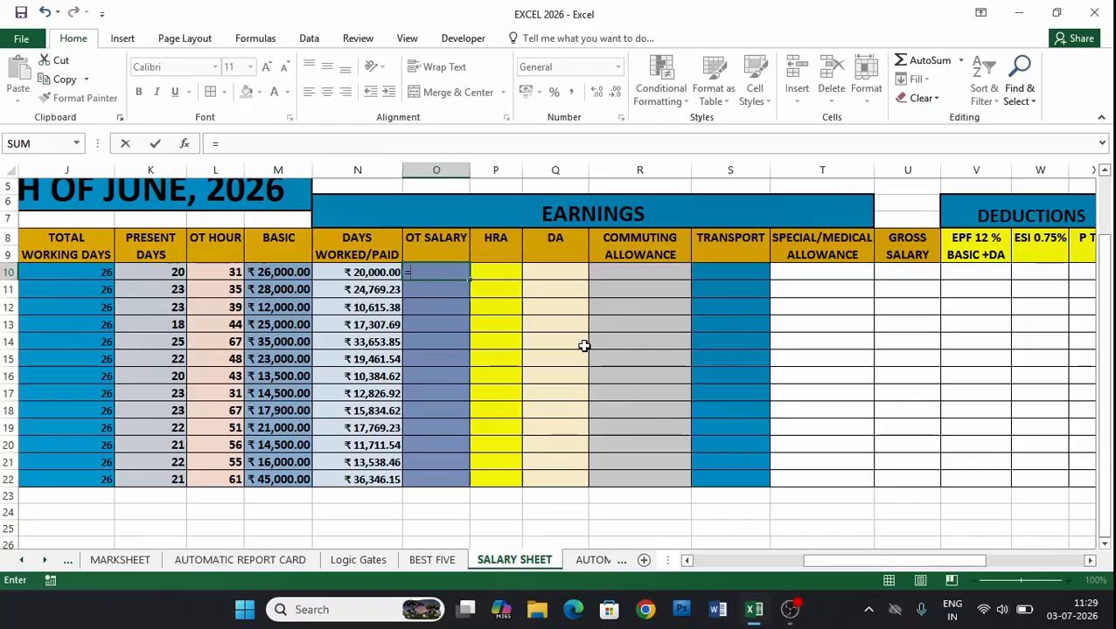
pyautogui.click(220, 272)
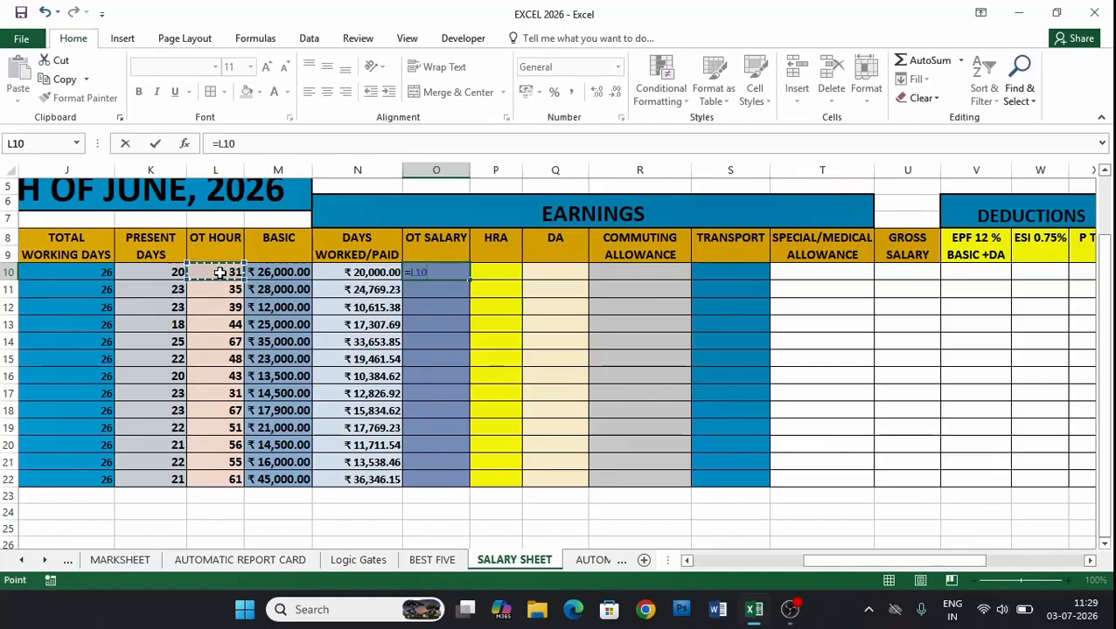
pyautogui.write('*150')
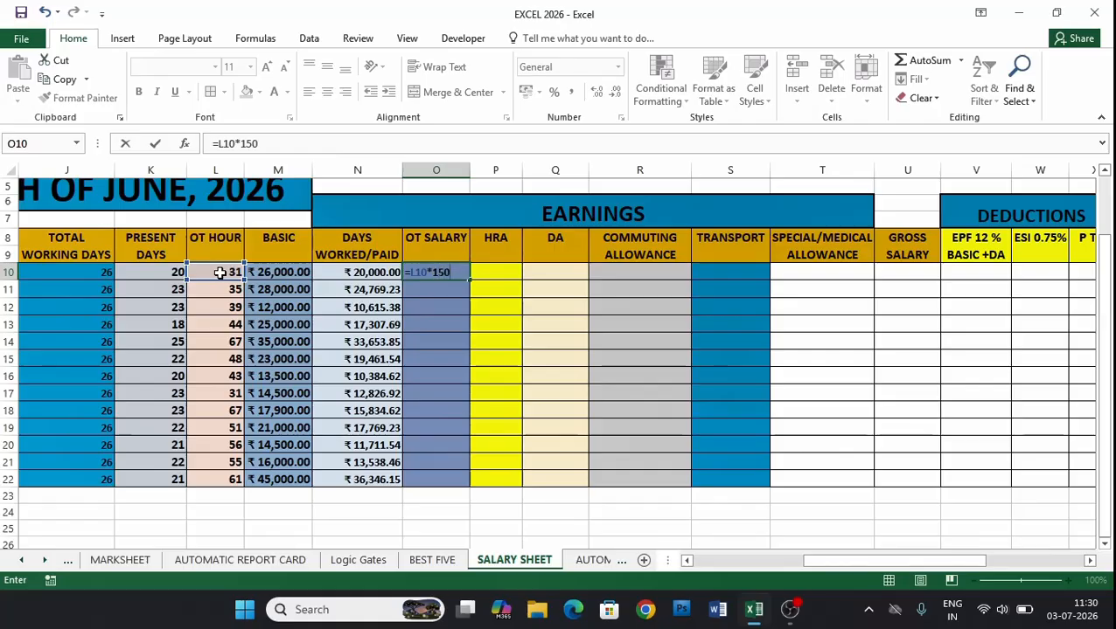
pyautogui.press('Return')
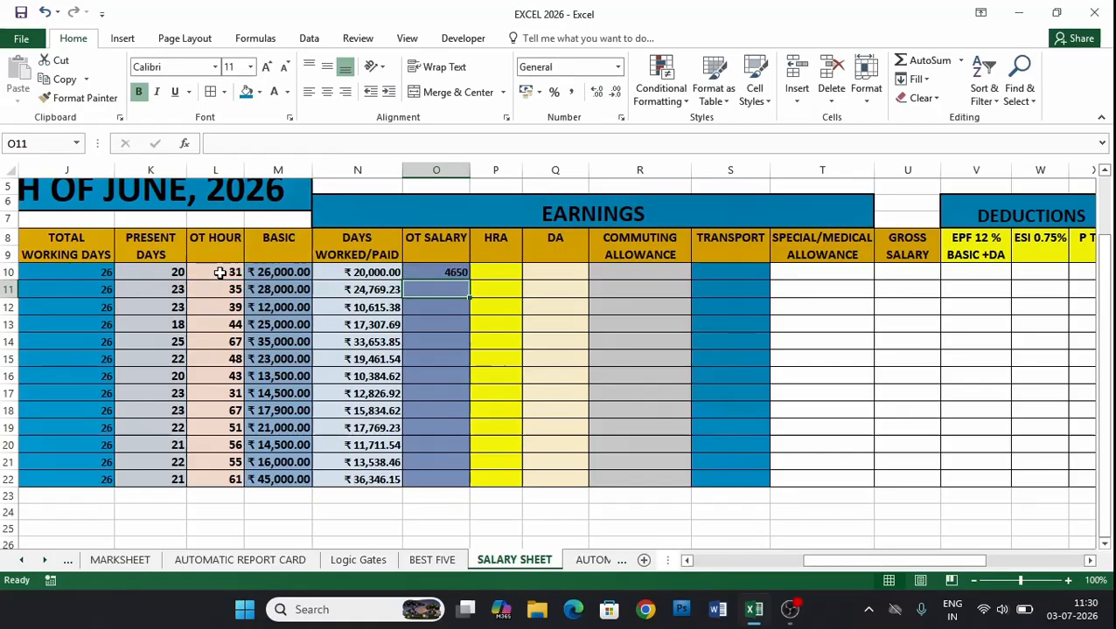
pyautogui.click(450, 272)
pyautogui.moveTo(470, 280); pyautogui.dragTo(475, 485)
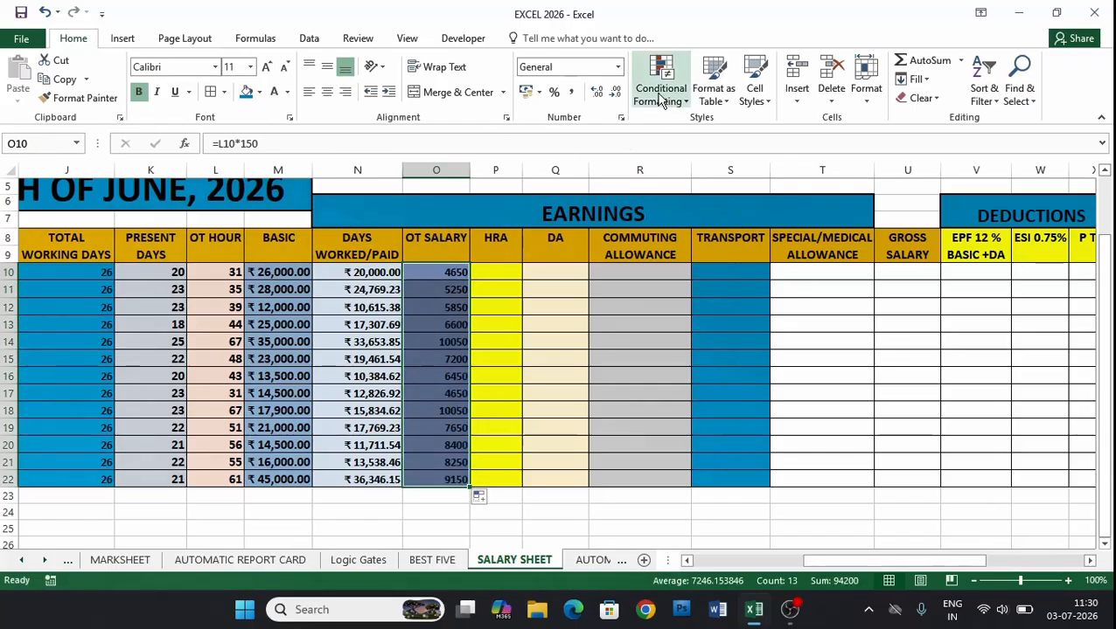
# Step: Format the OT SALARY amounts in O10:O22 as Currency and select the first HRA cell, P10
pyautogui.click(617, 68)
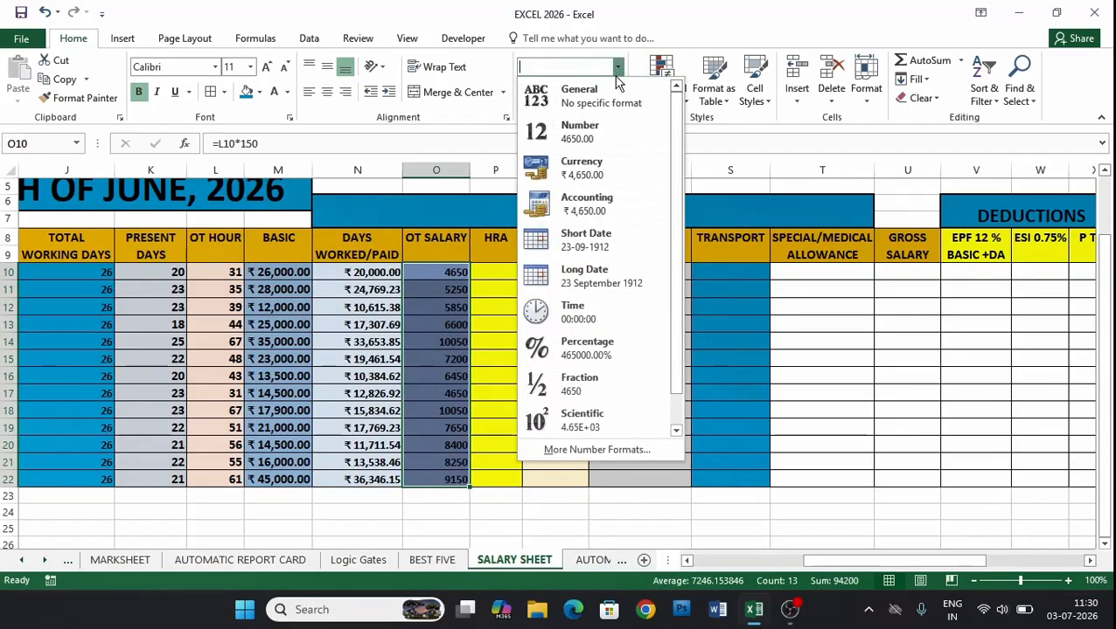
pyautogui.click(598, 172)
pyautogui.click(516, 396)
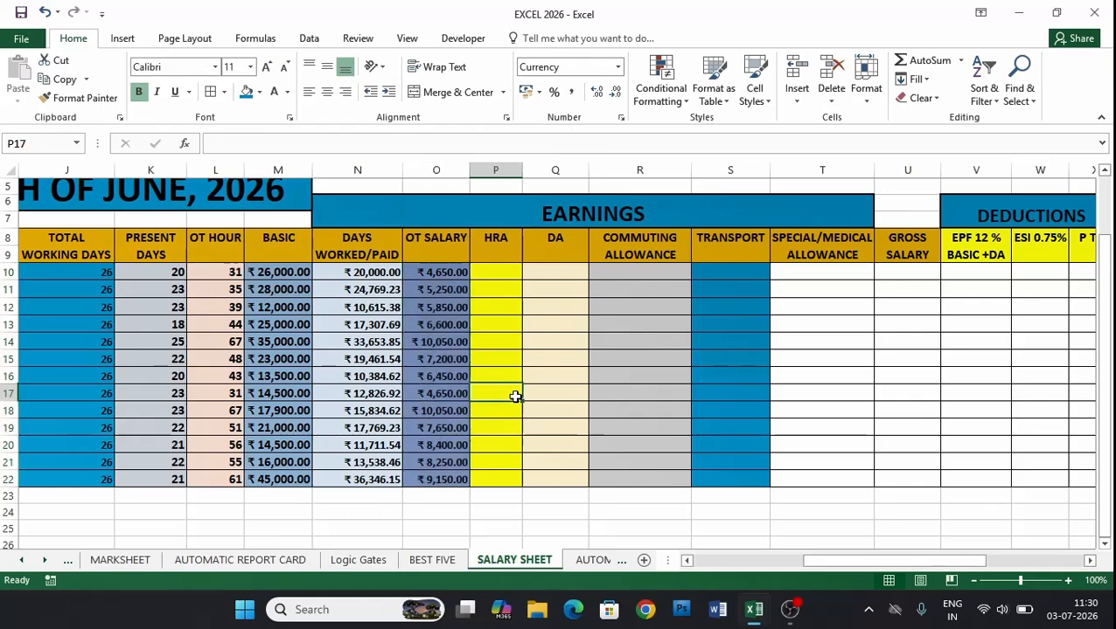
pyautogui.click(505, 274)
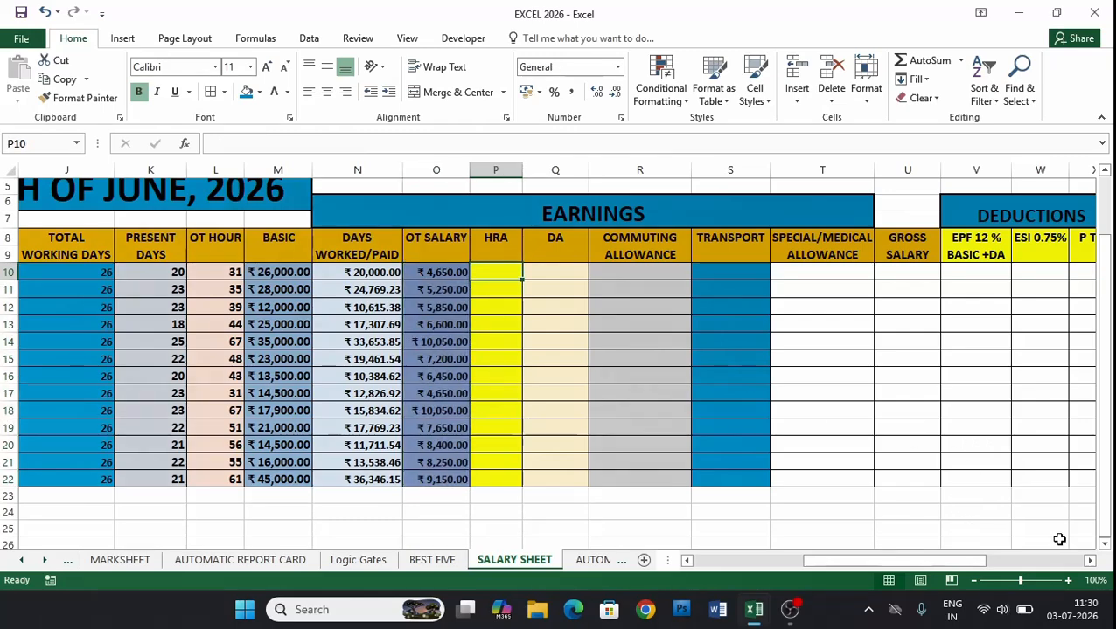
# Step: Begin the HRA formula in P10 with an IF containing an OR test whose first condition is H10="IT MANAGER"
pyautogui.moveTo(983, 561); pyautogui.dragTo(948, 571)
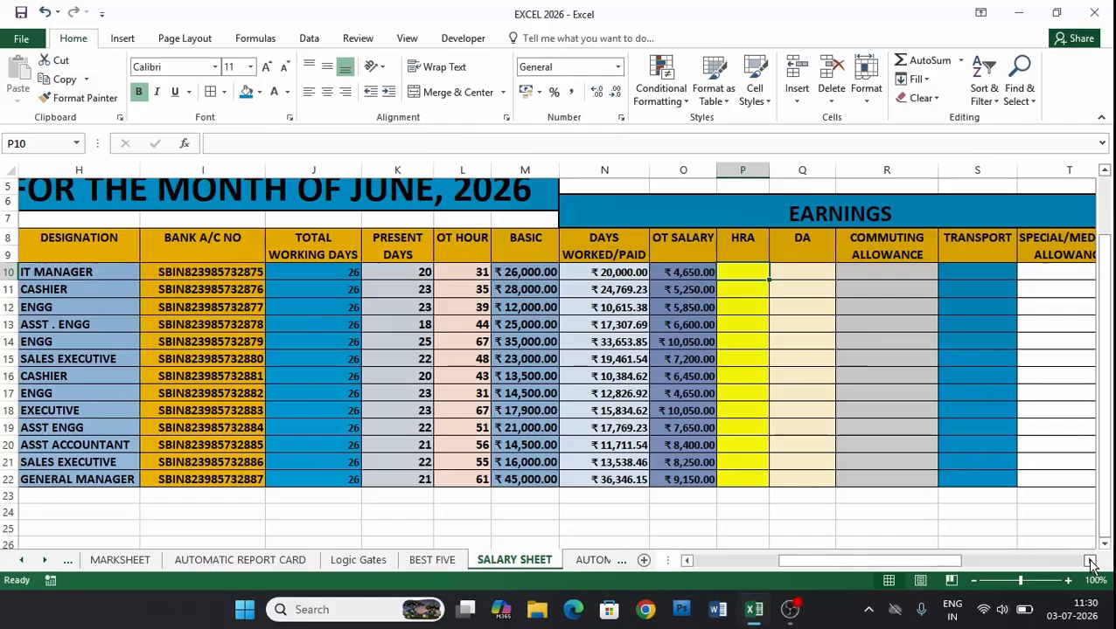
pyautogui.moveTo(968, 564)
pyautogui.mouseDown()
pyautogui.moveTo(942, 572)
pyautogui.moveTo(954, 573)
pyautogui.mouseUp()
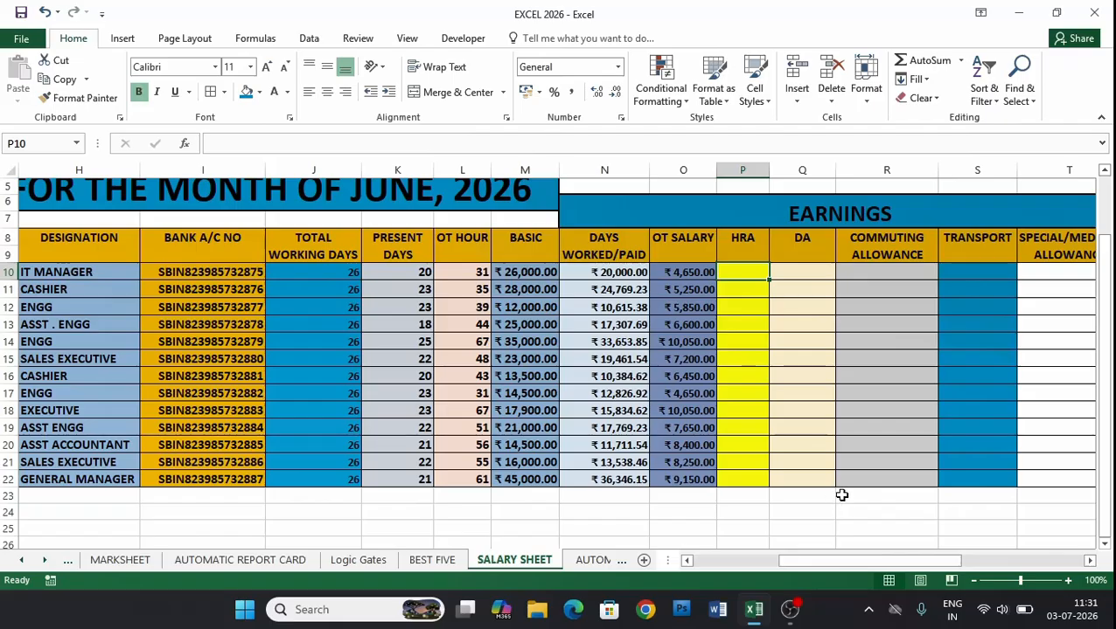
pyautogui.write('=')
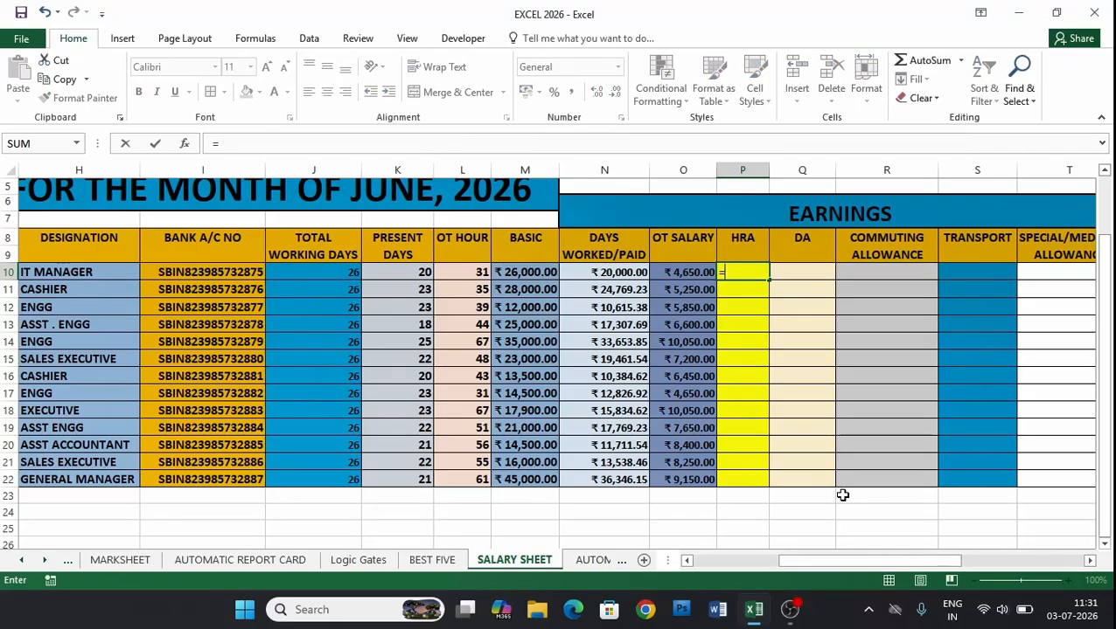
pyautogui.write('IF')
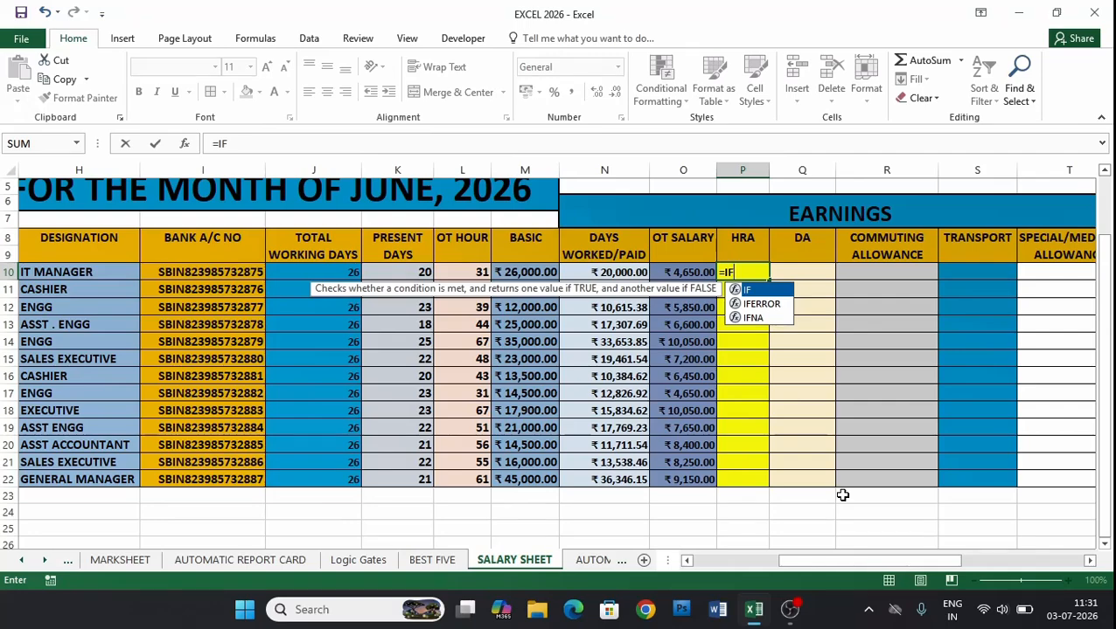
pyautogui.write('(')
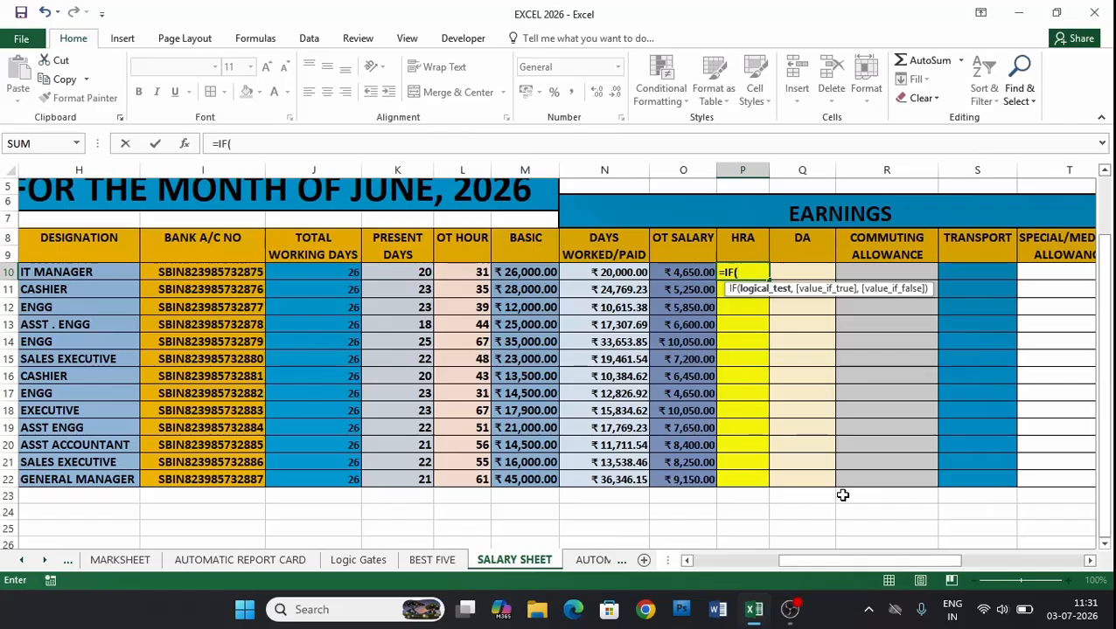
pyautogui.write('OR')
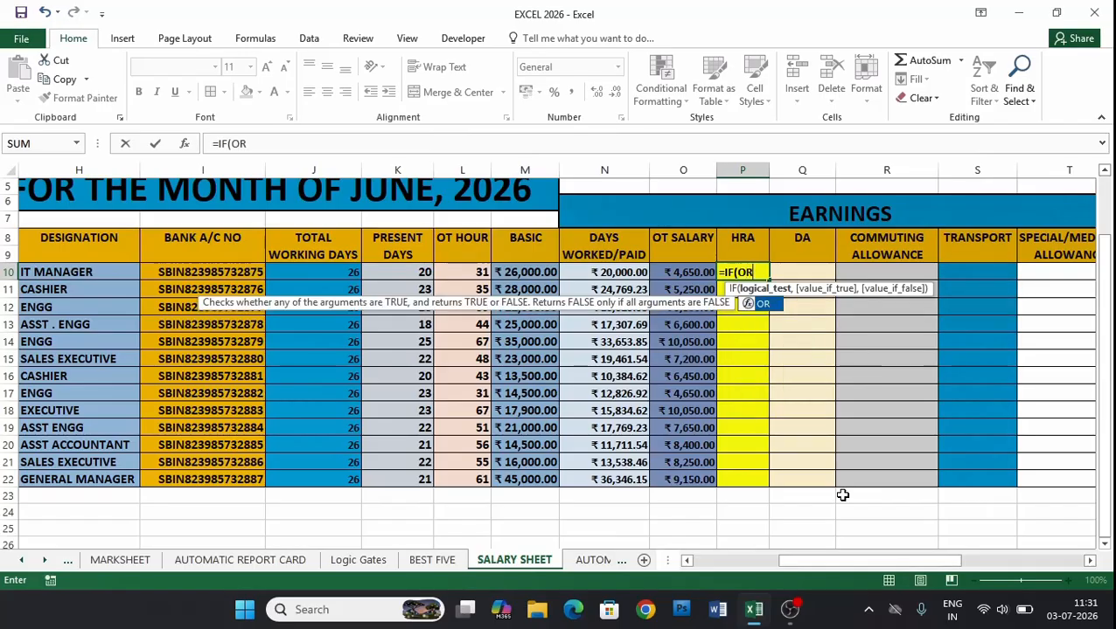
pyautogui.write('(')
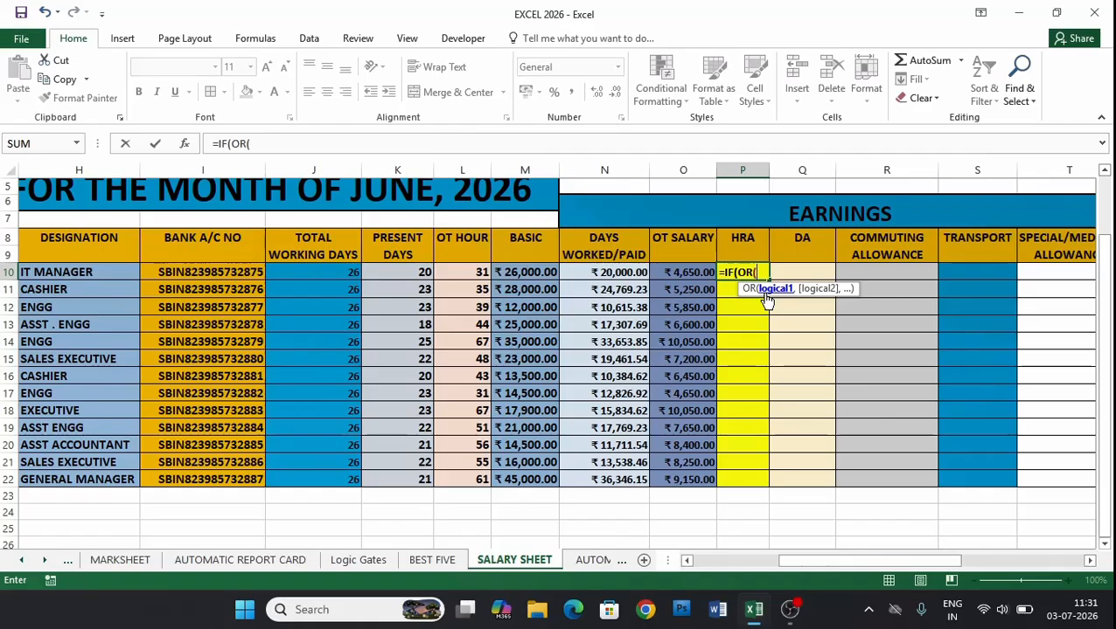
pyautogui.click(59, 274)
pyautogui.write('=')
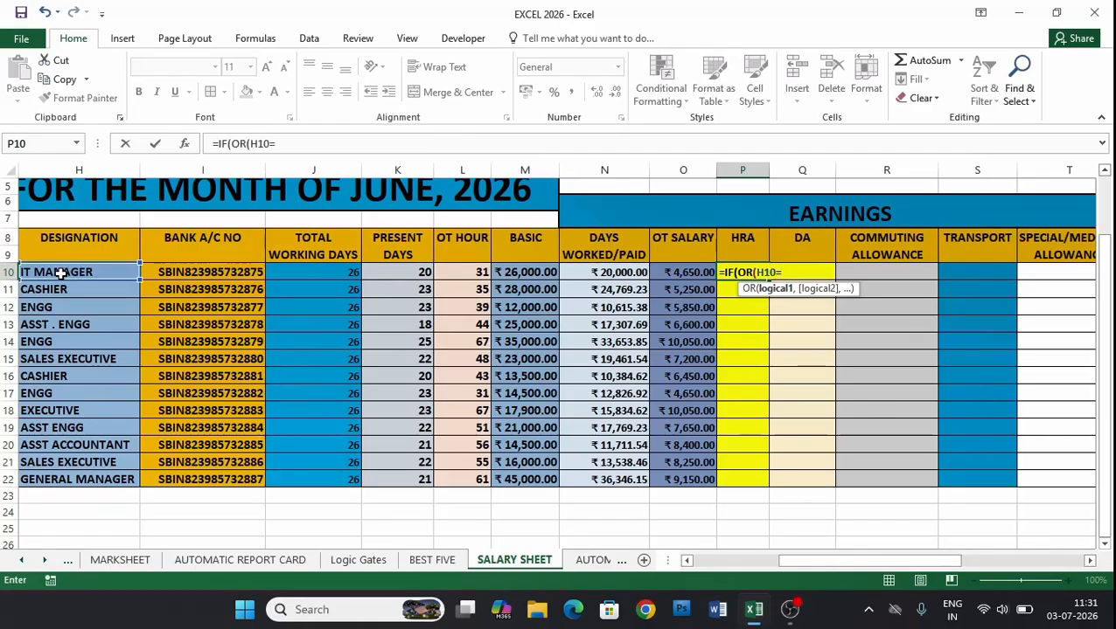
pyautogui.write('"IT MANAGER')
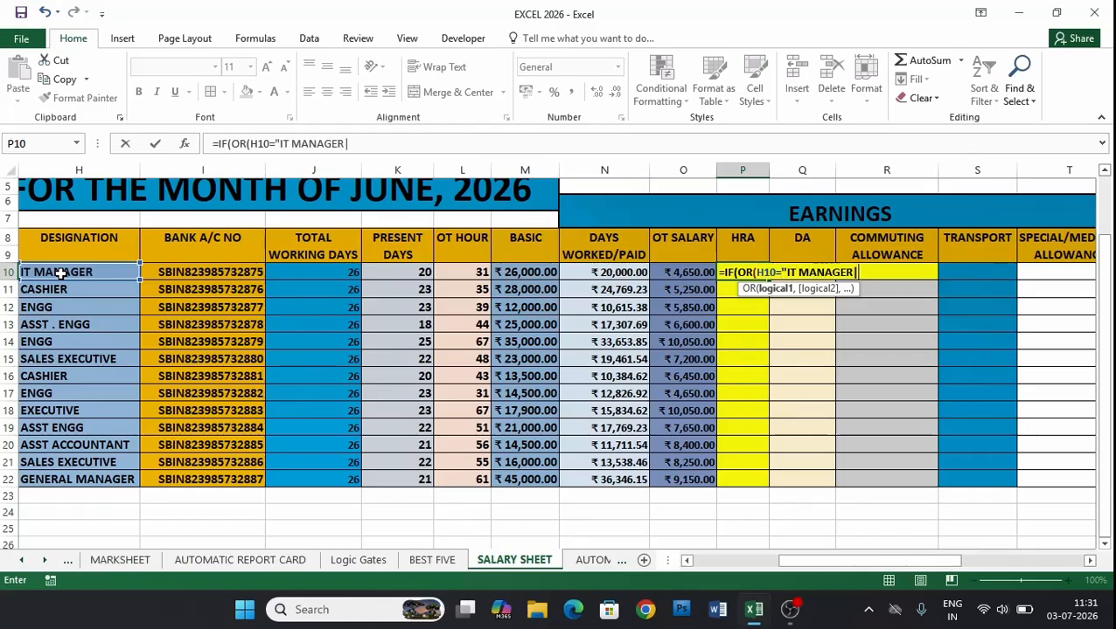
pyautogui.write('",')
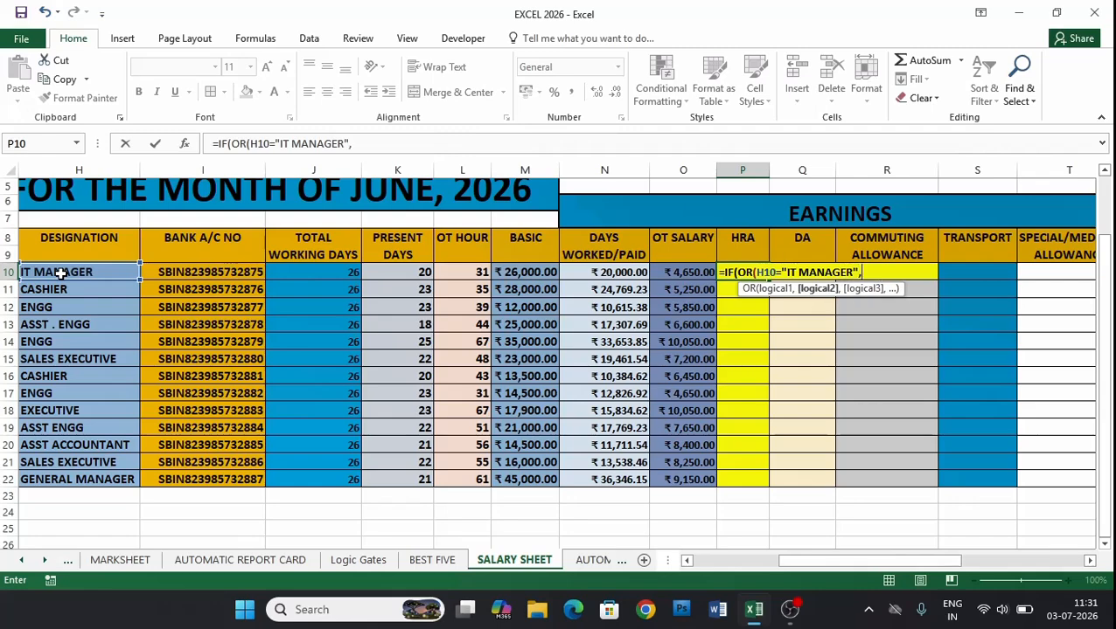
# Step: Add H10="ENGG" as the second condition of the OR test in the P10 formula
pyautogui.click(83, 273)
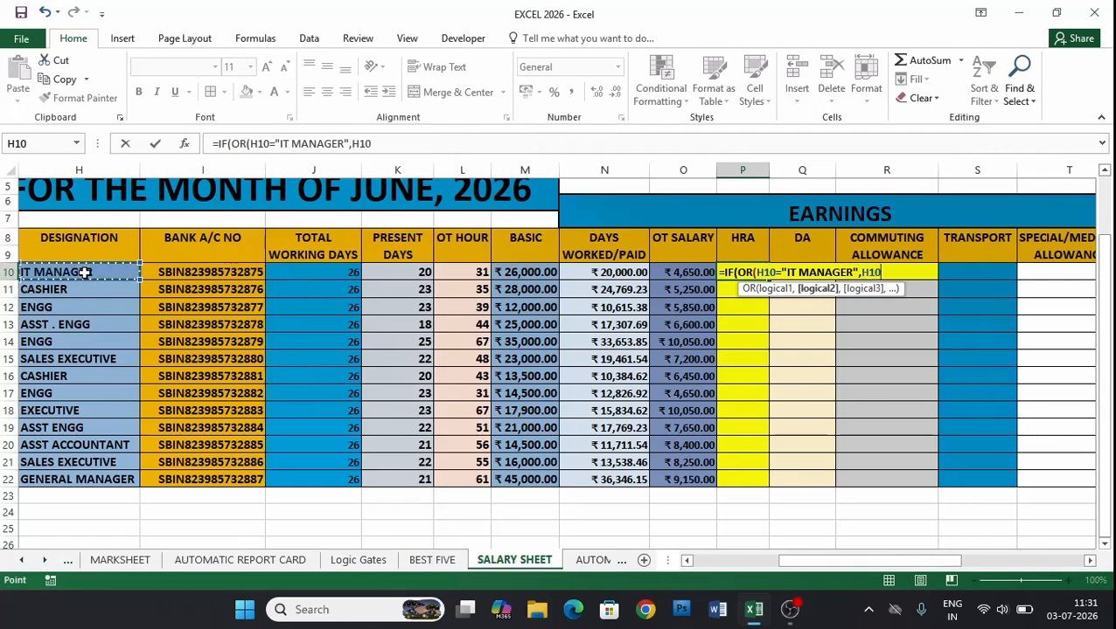
pyautogui.write('=')
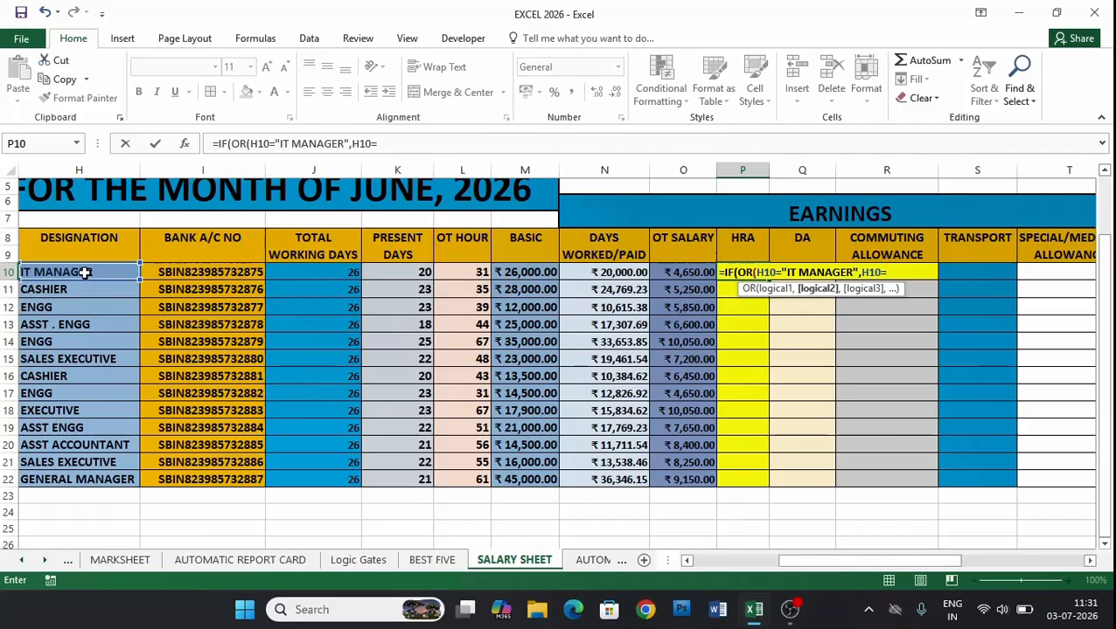
pyautogui.write('ENGG')
pyautogui.press('BackSpace')
pyautogui.press('BackSpace')
pyautogui.press('BackSpace')
pyautogui.press('BackSpace')
pyautogui.write('NGG",')
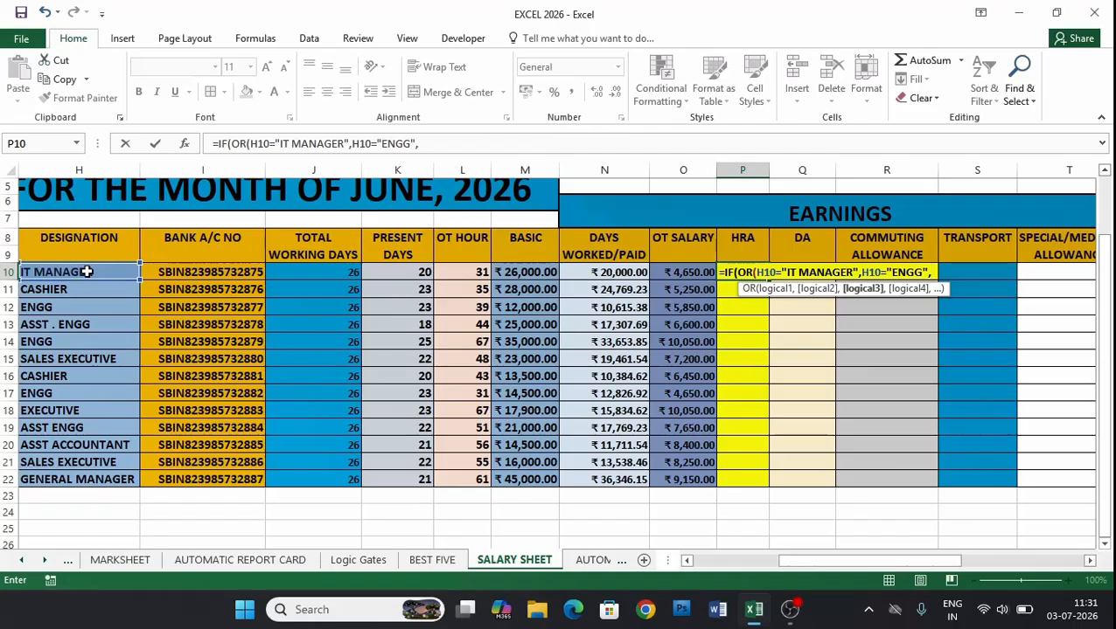
# Step: Add H10="GENERAL MANAGER" as the third OR condition, close the test and set its true result to 15000
pyautogui.click(87, 272)
pyautogui.write('=')
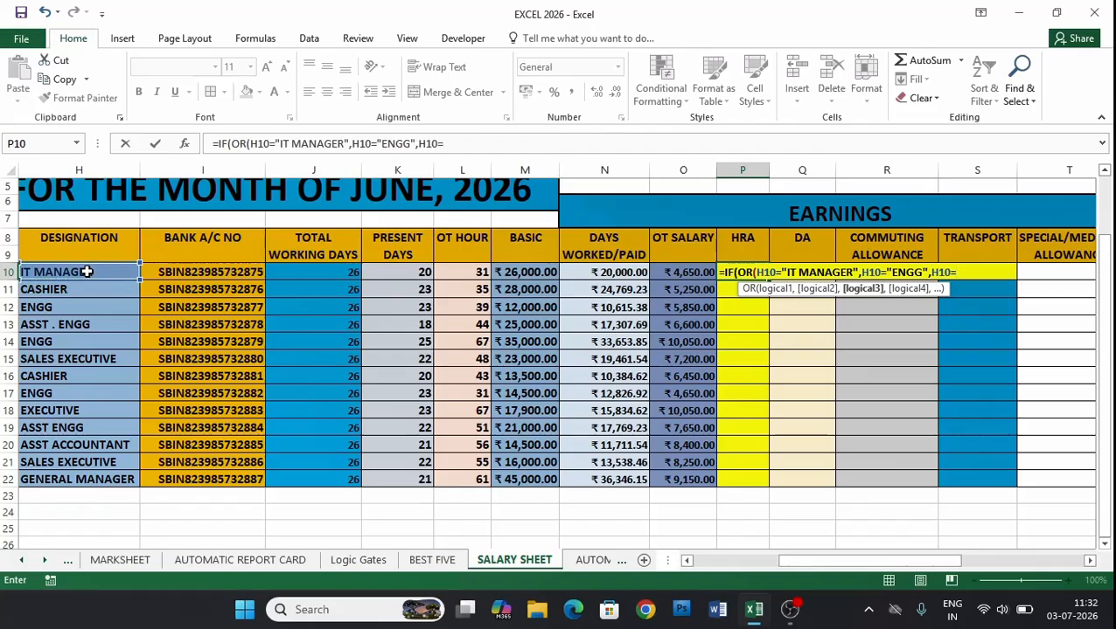
pyautogui.write('"GENERAL')
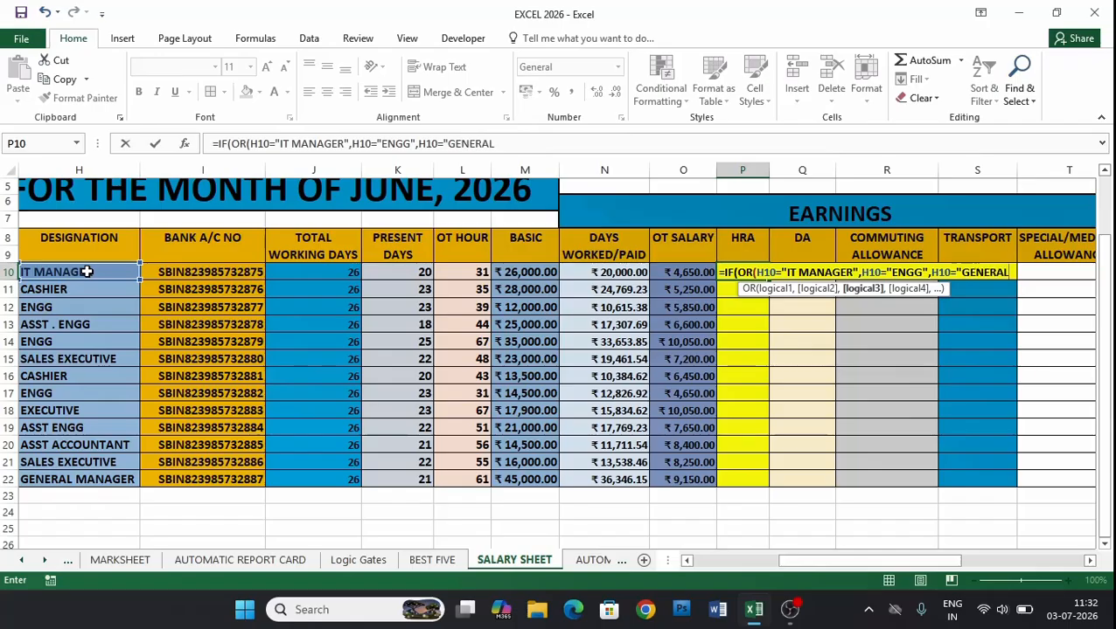
pyautogui.write(' MANAGER')
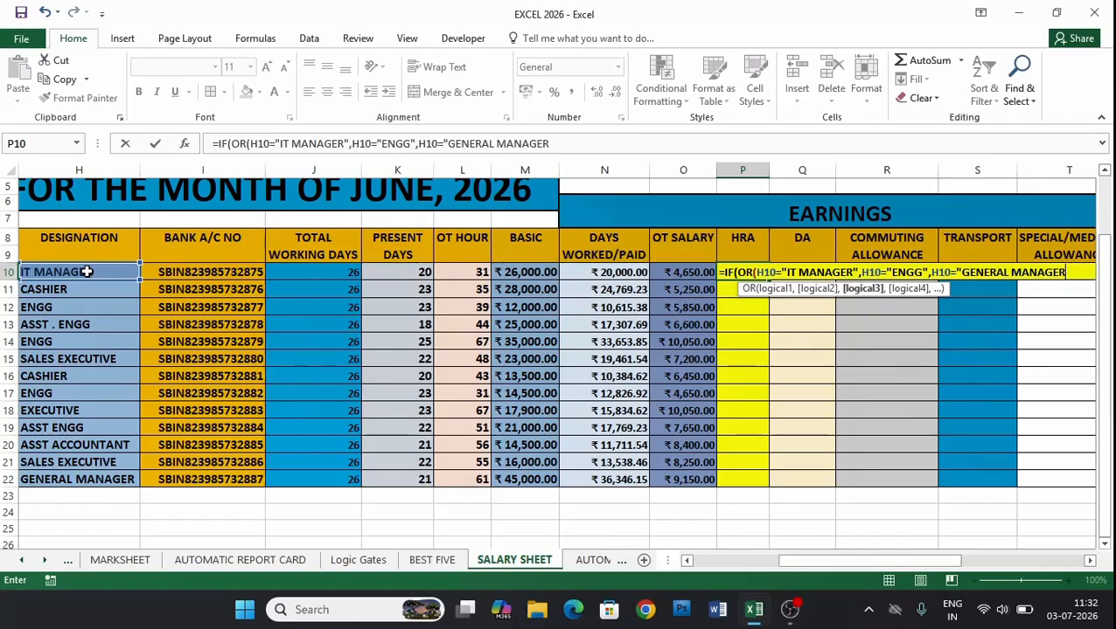
pyautogui.write('")')
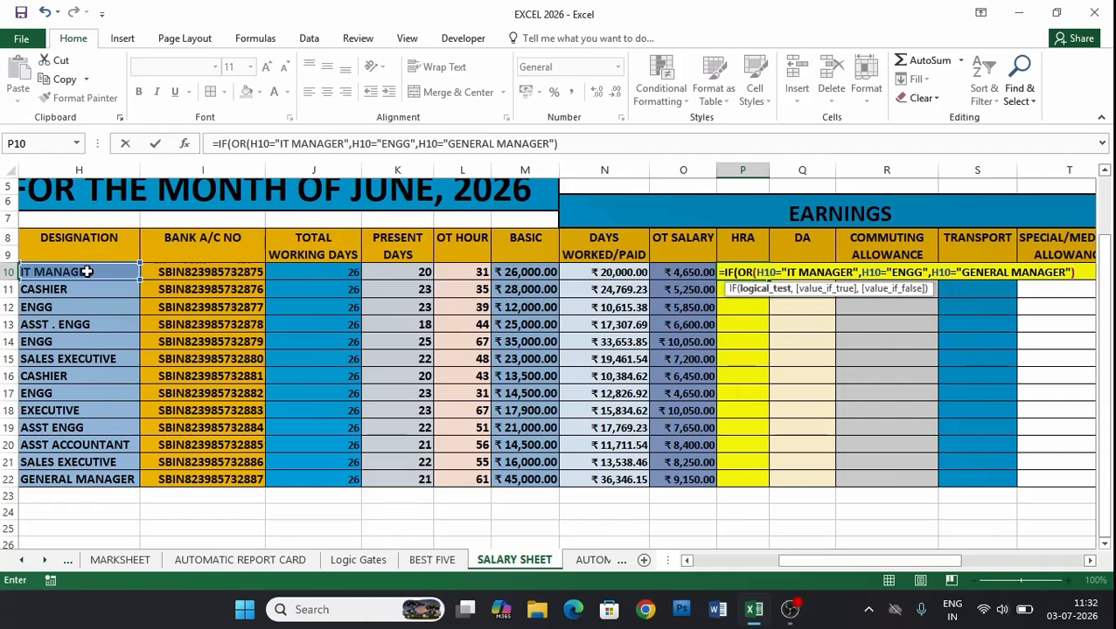
pyautogui.write(',')
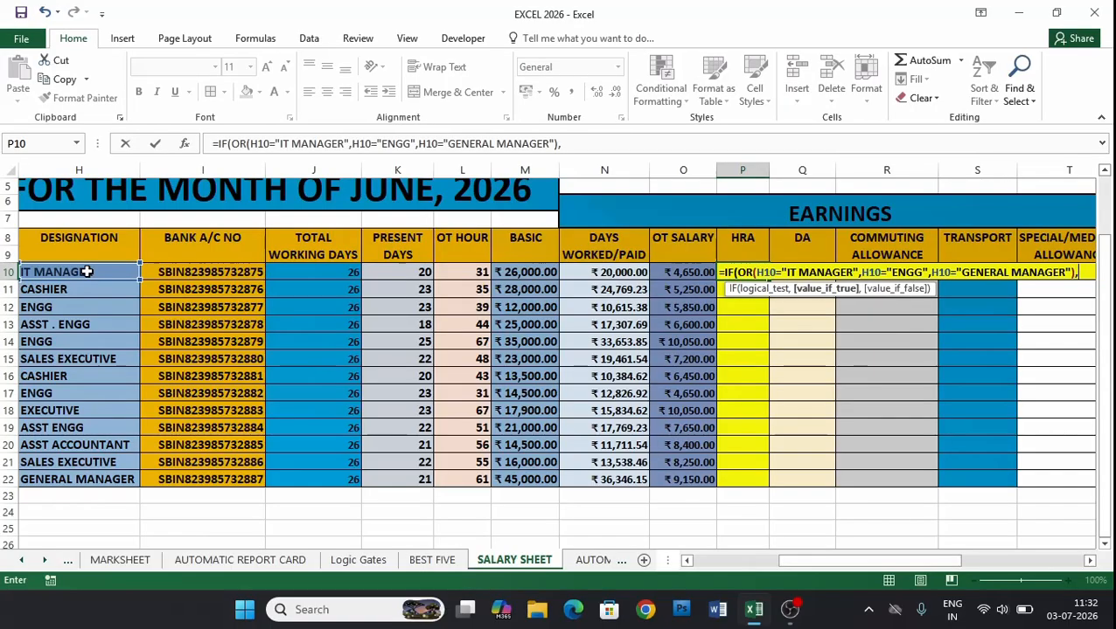
pyautogui.write('15000')
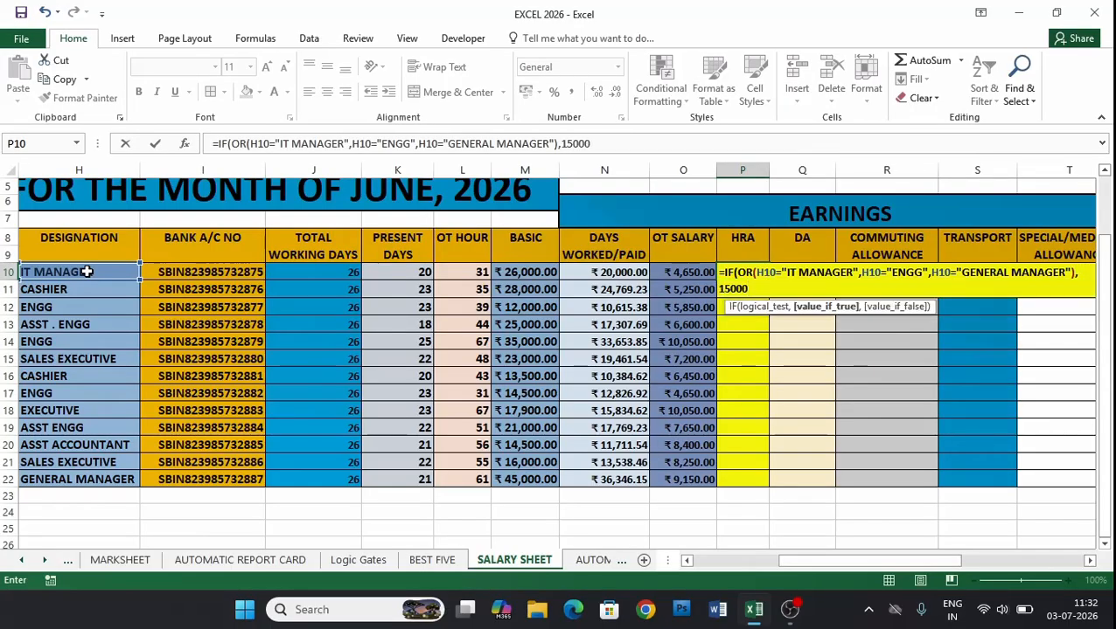
pyautogui.write(',')
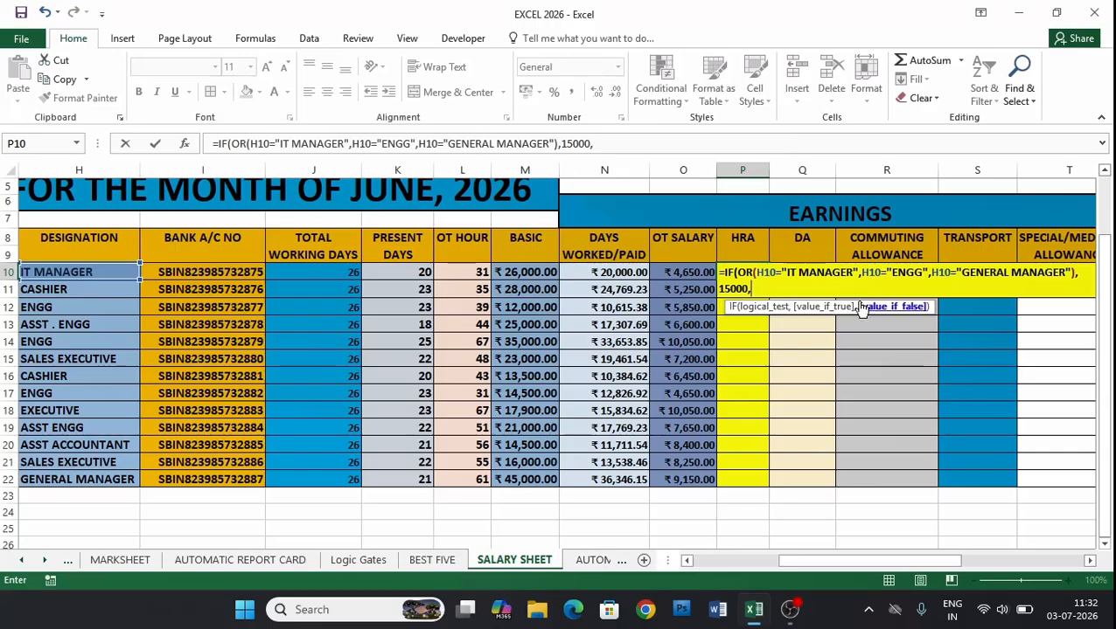
# Step: Nest a second IF with an OR test in the false argument, with conditions H10="ACCOUNTANT" and H10="CASHIER"
pyautogui.write('IF(OR')
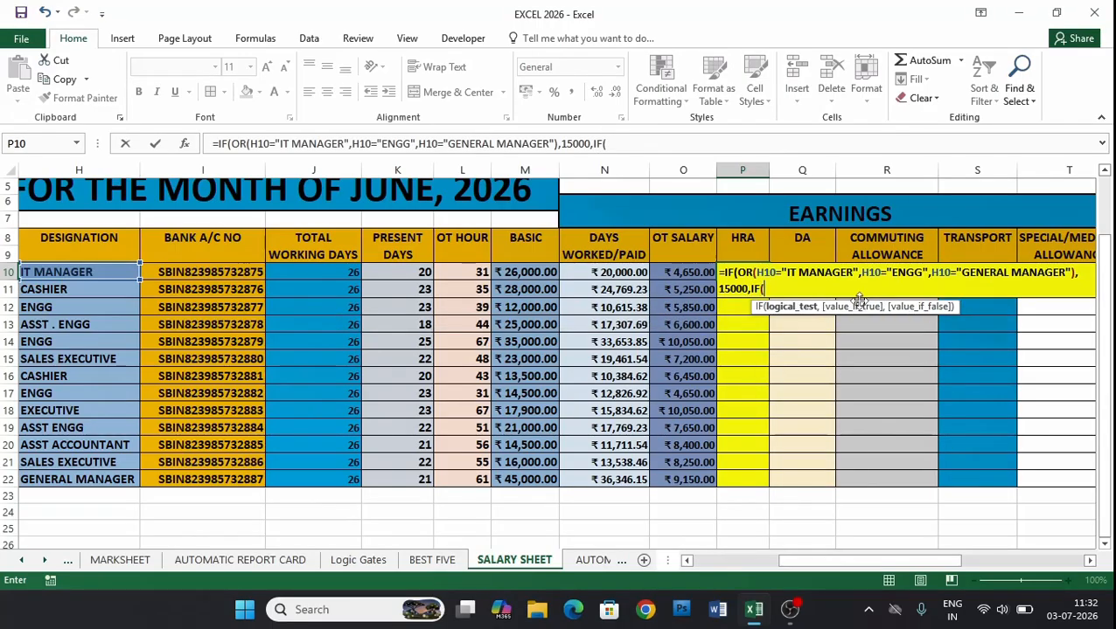
pyautogui.write('(')
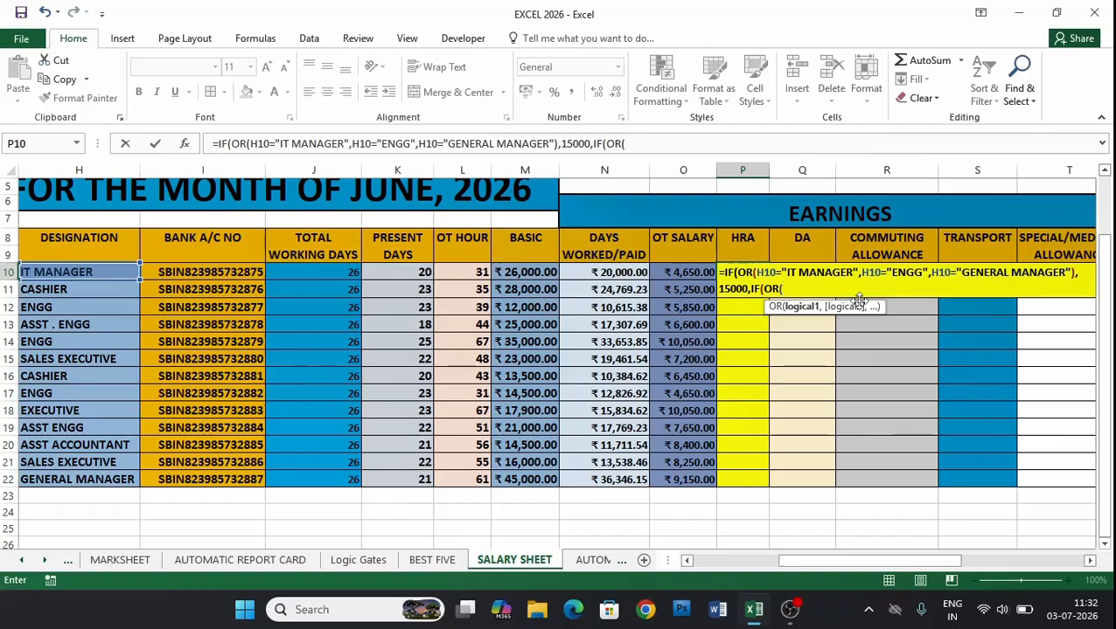
pyautogui.click(103, 272)
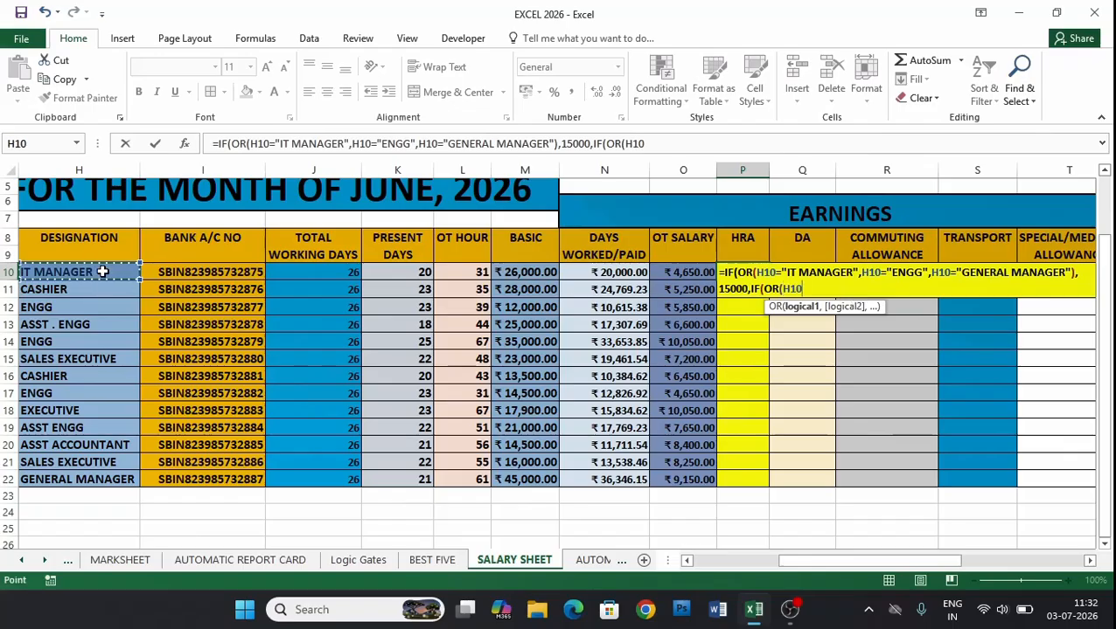
pyautogui.write('=')
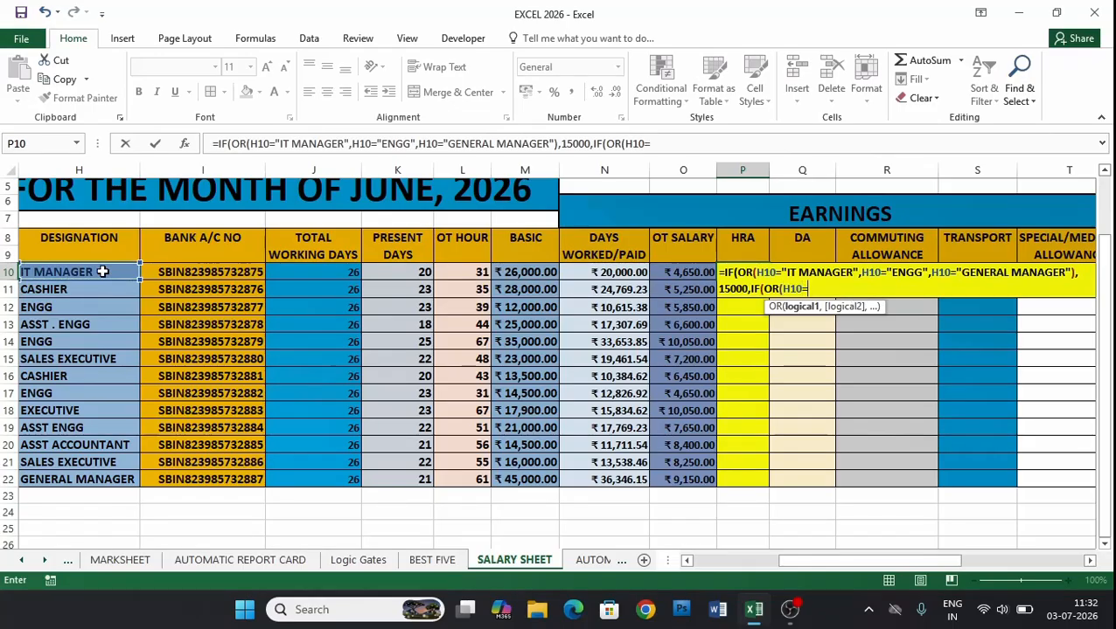
pyautogui.write('"A')
pyautogui.press('BackSpace')
pyautogui.write('ACCOUNTANT')
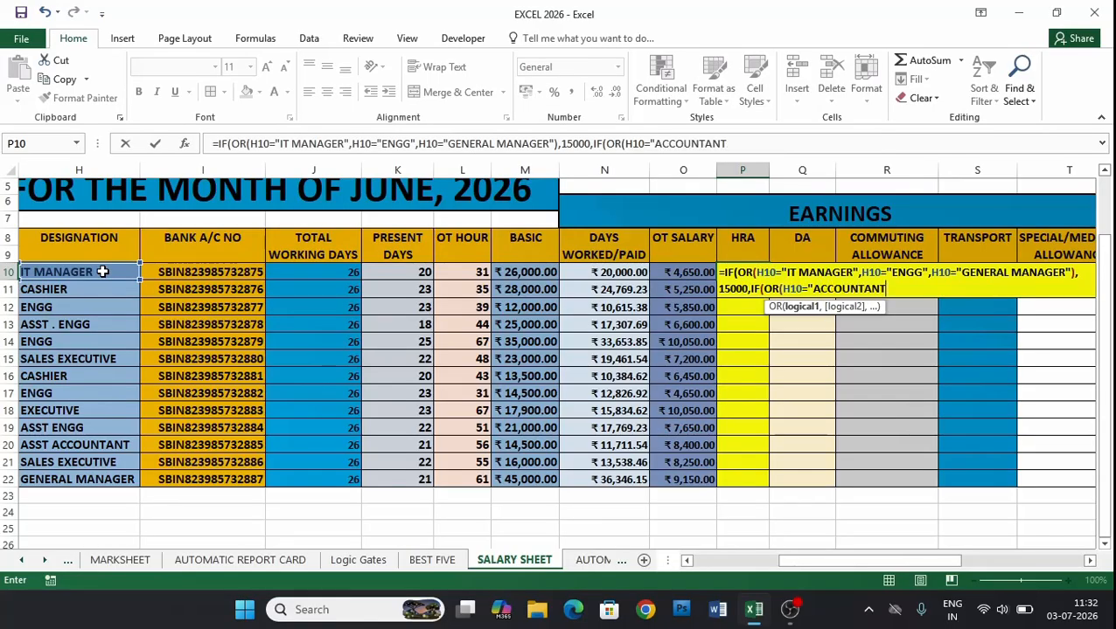
pyautogui.write('",')
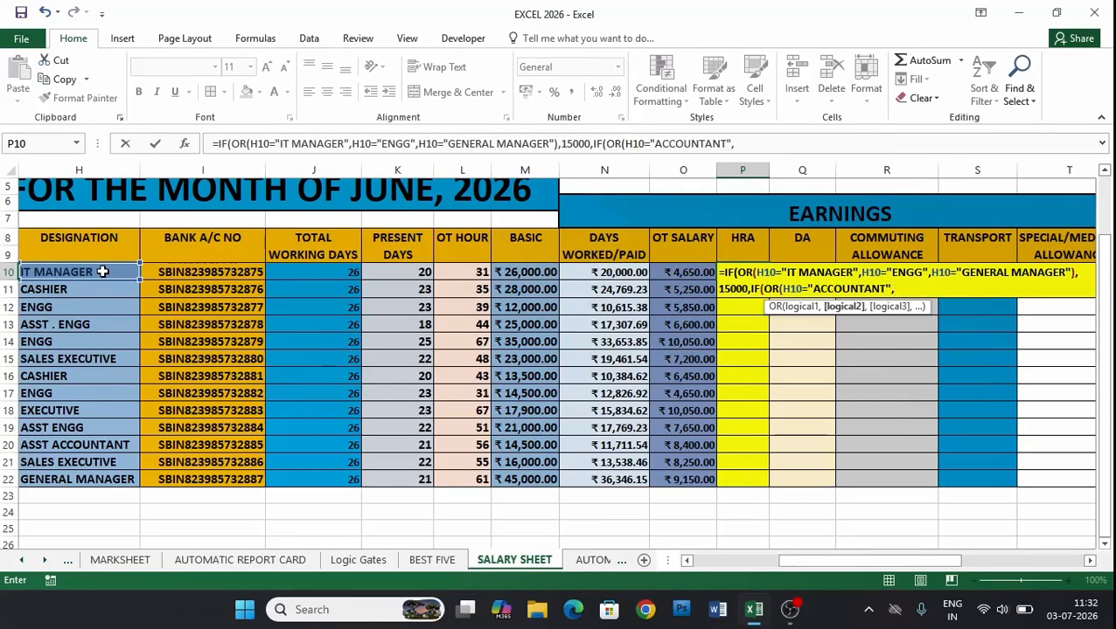
pyautogui.write('H10=')
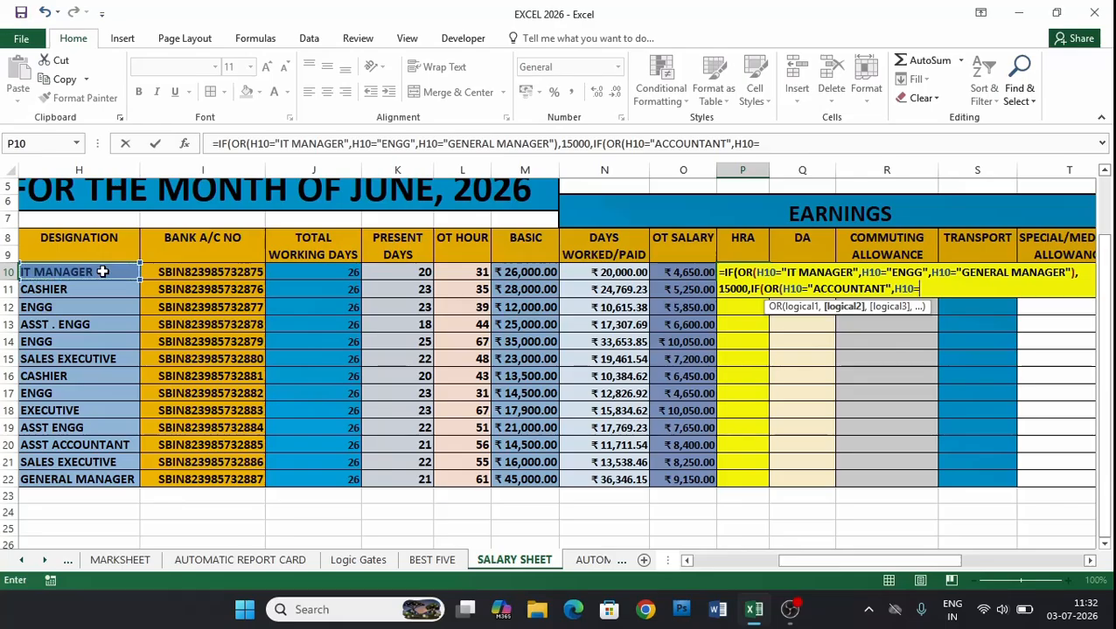
pyautogui.write('"CASHIER"')
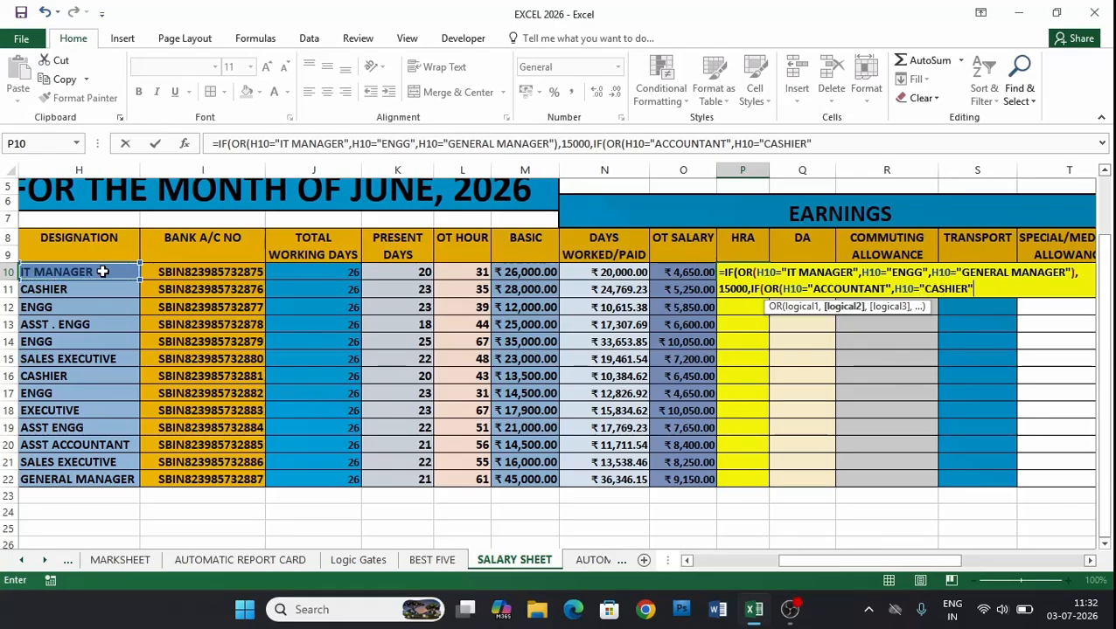
pyautogui.write(',')
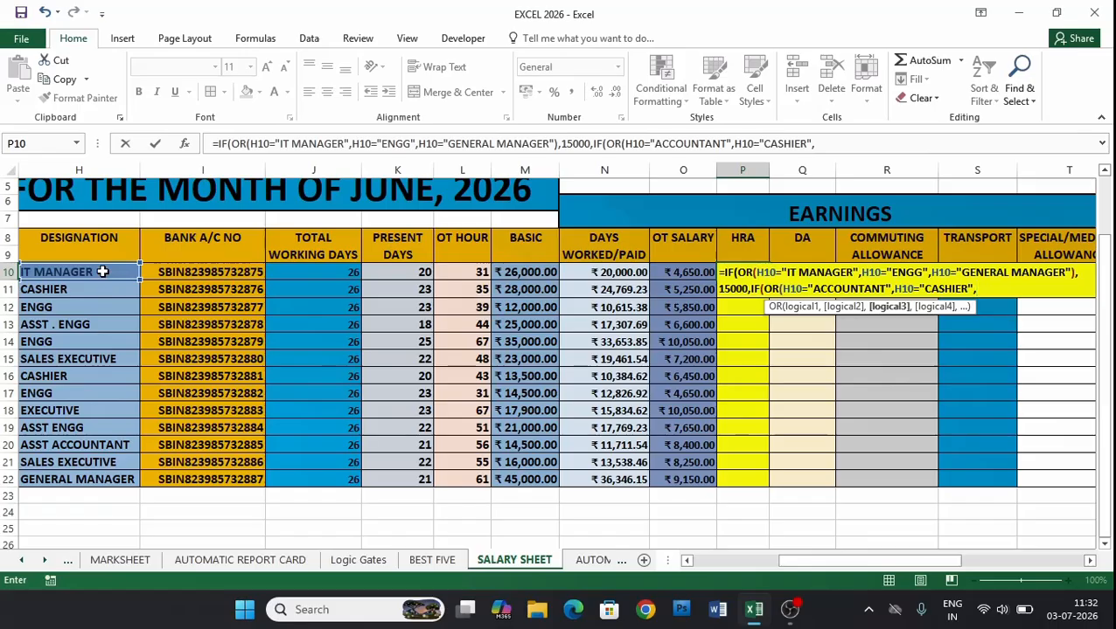
# Step: Add H10="ASST ENGG" as the third condition of the second OR test in the P10 formula
pyautogui.click(92, 272)
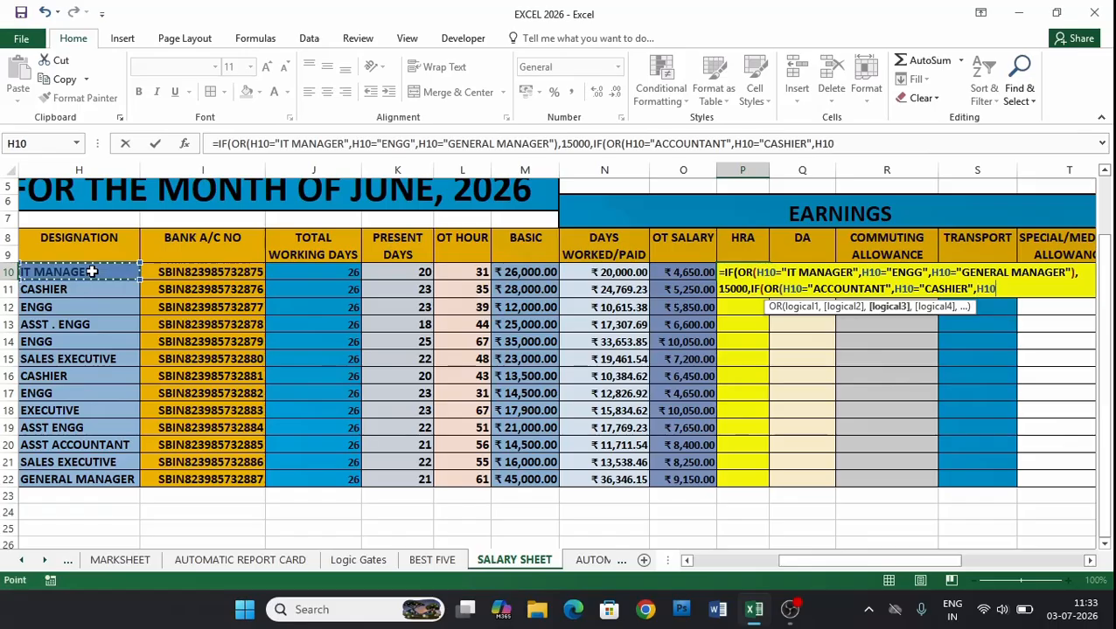
pyautogui.write('="')
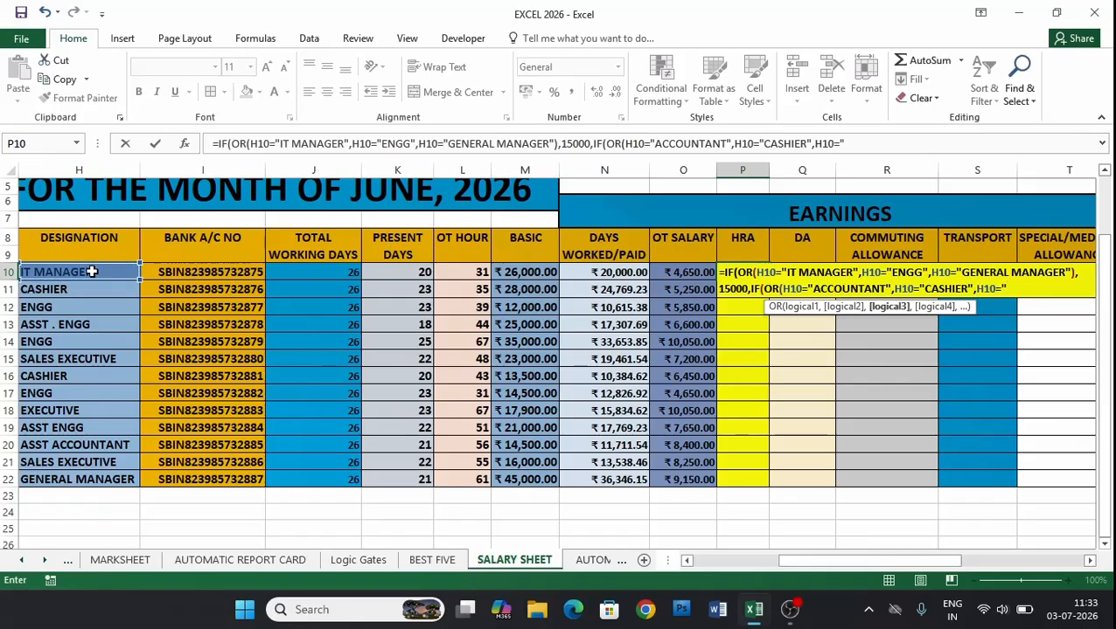
pyautogui.write('ASST ENGG')
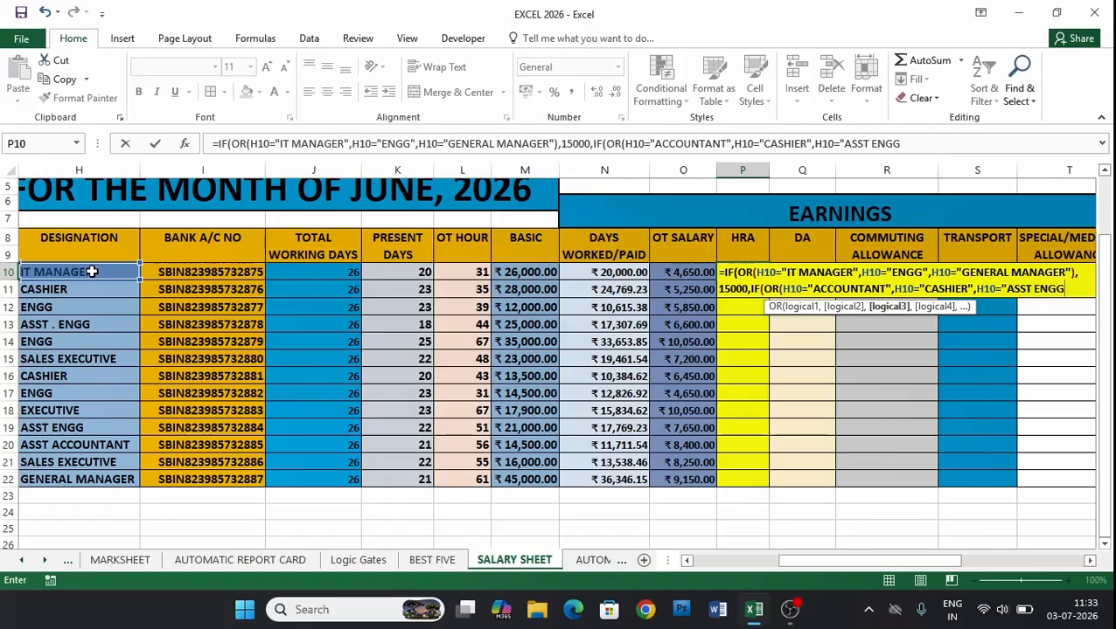
pyautogui.write('",')
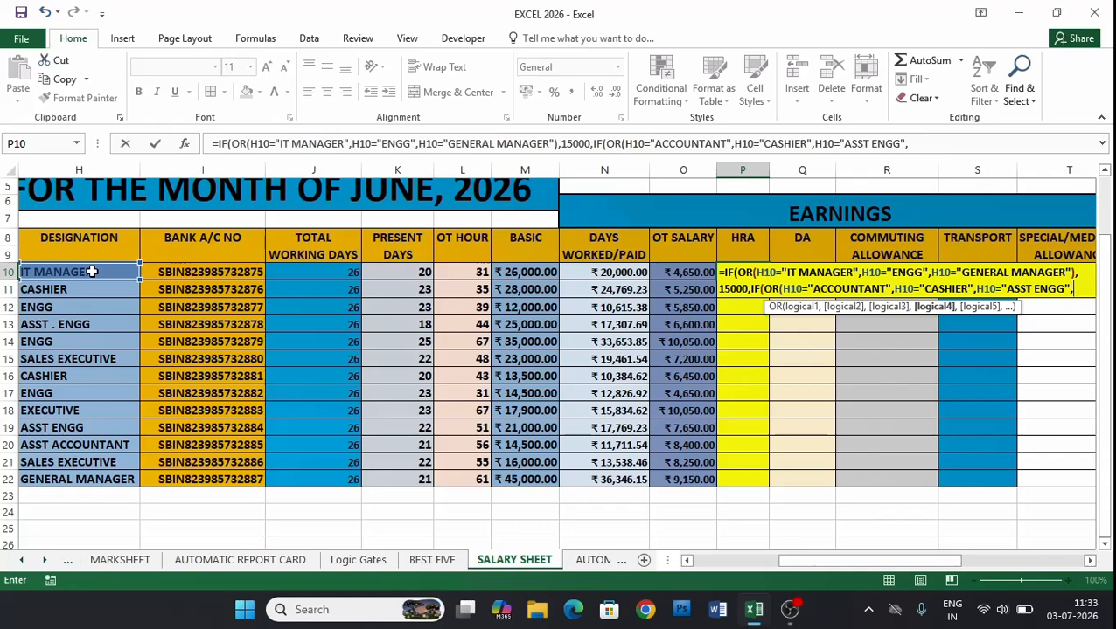
# Step: Add H10="ASST ACCOUNTANT" as the fourth condition of the second OR test and close that test
pyautogui.click(91, 272)
pyautogui.write('=')
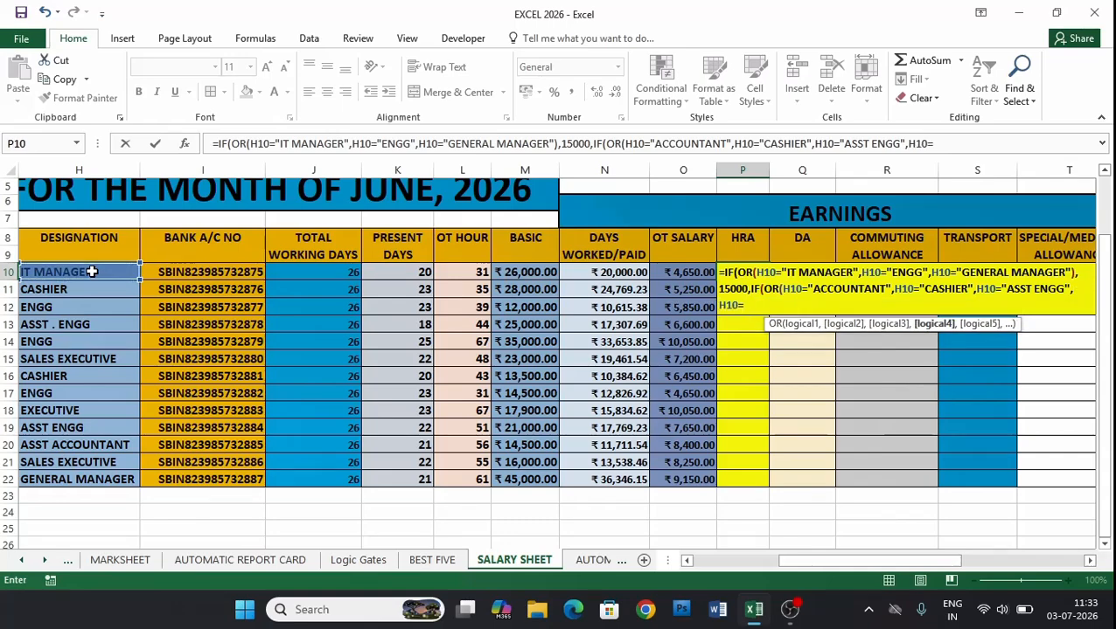
pyautogui.write('"ASS')
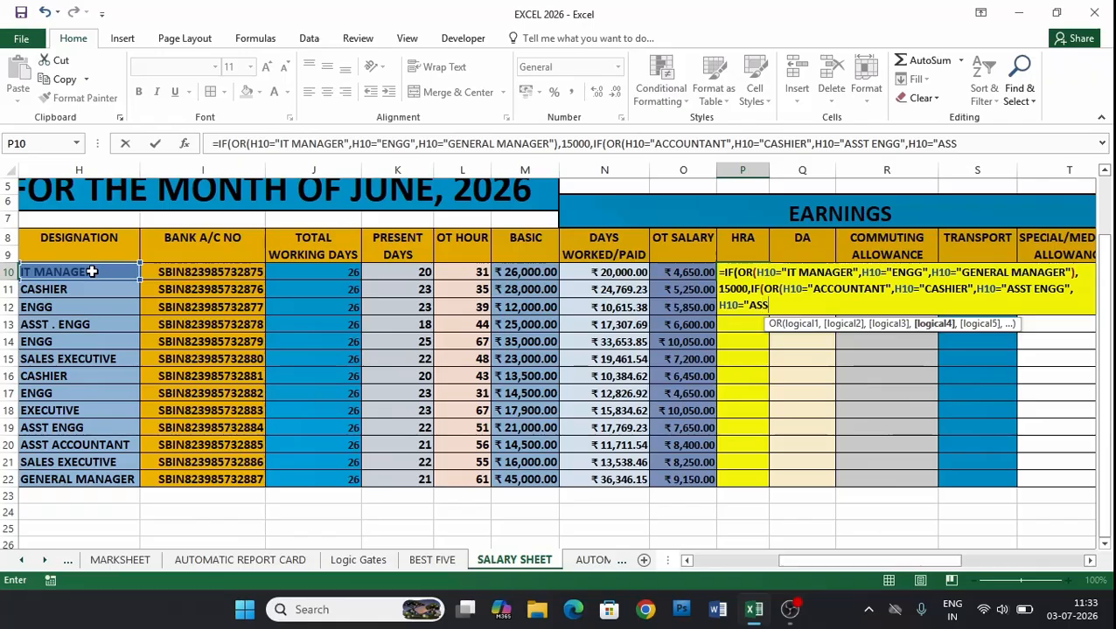
pyautogui.write('T ACCOUNT')
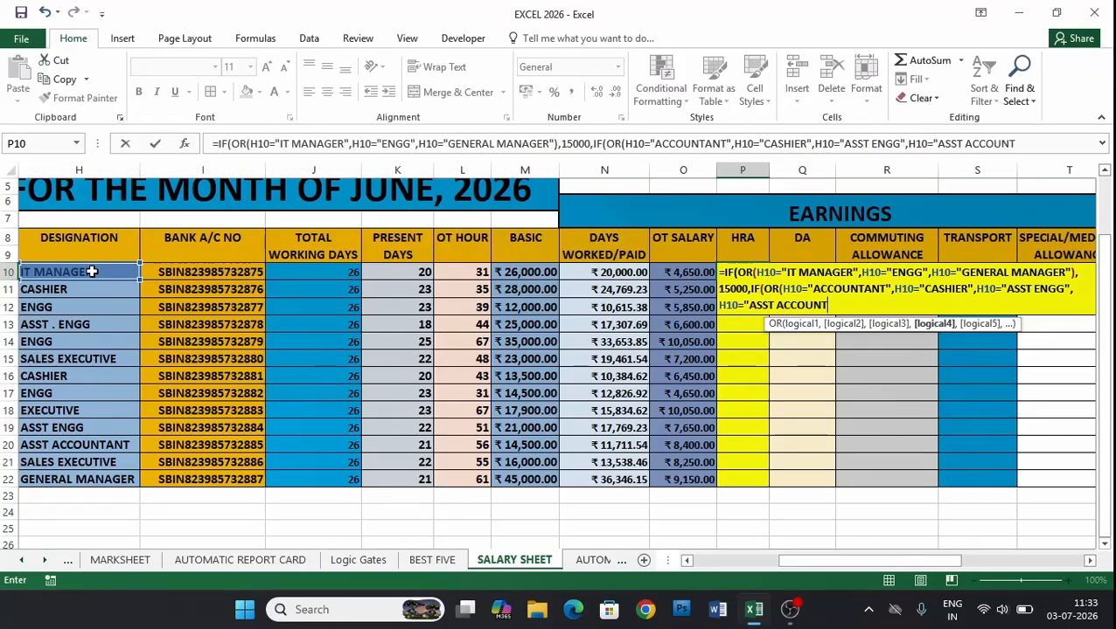
pyautogui.write('ANT"')
pyautogui.write('),')
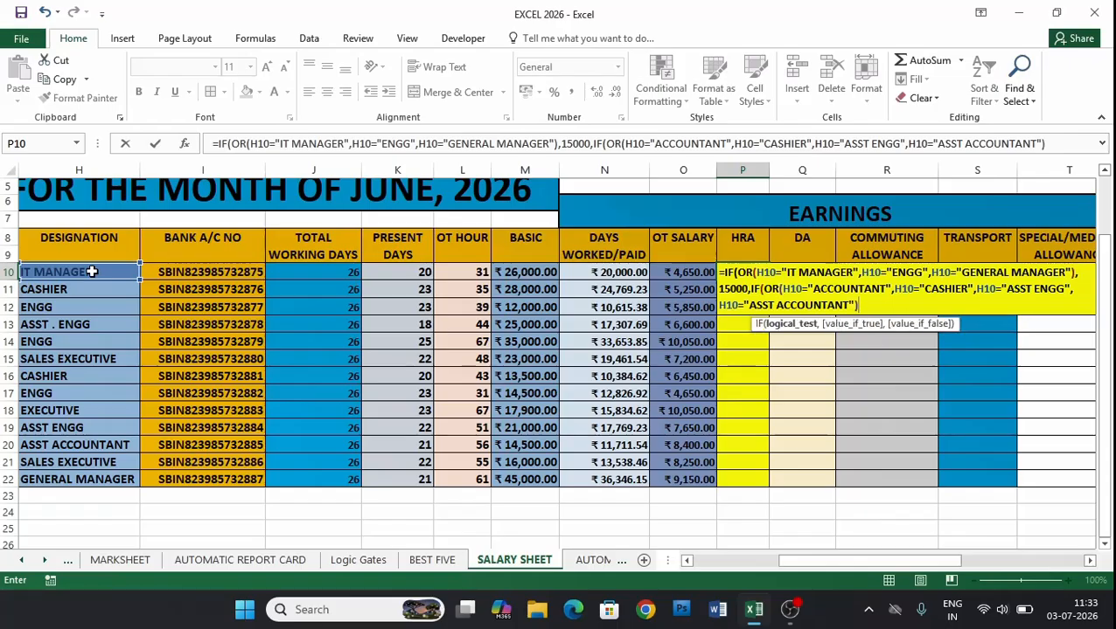
# Step: Give the nested IF a true result of 12000 and a false result of 9000, and complete the P10 formula
pyautogui.write('1')
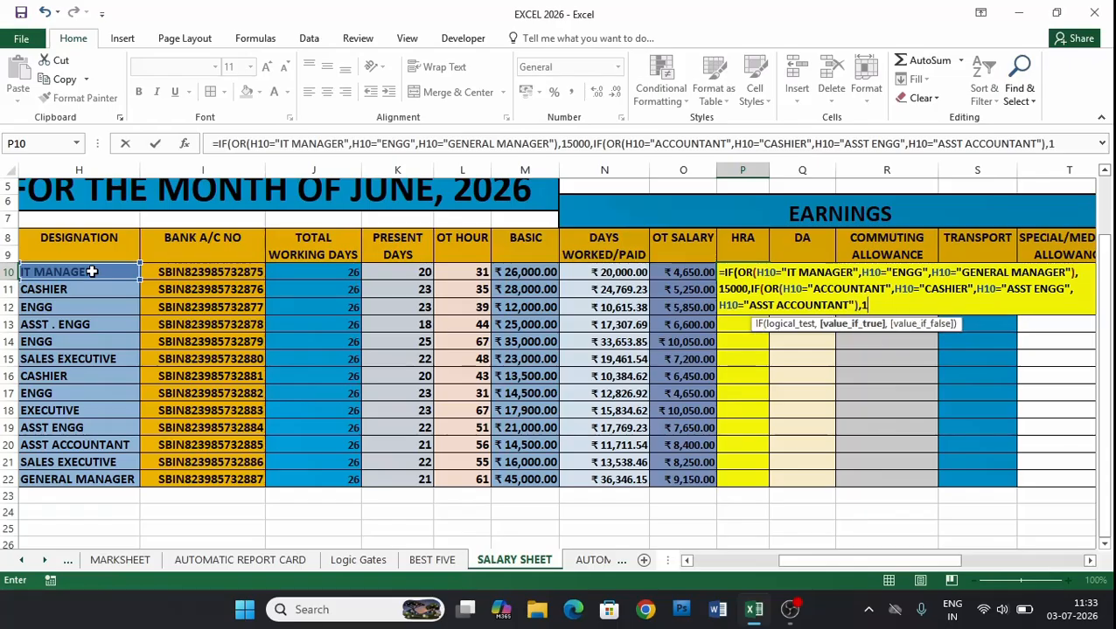
pyautogui.write('2000,')
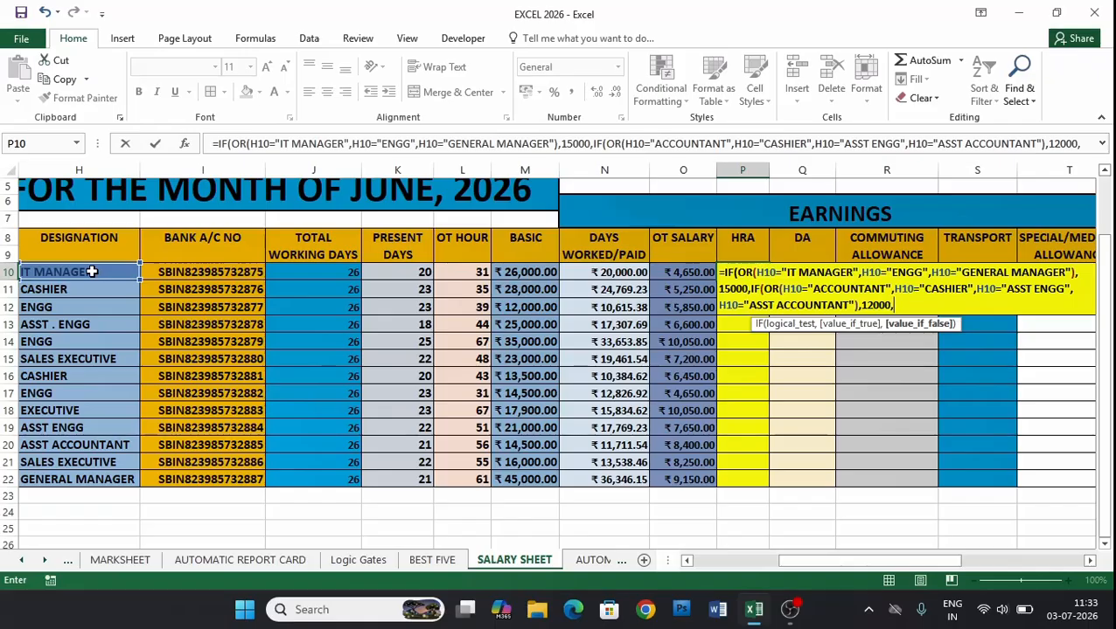
pyautogui.write('9000')
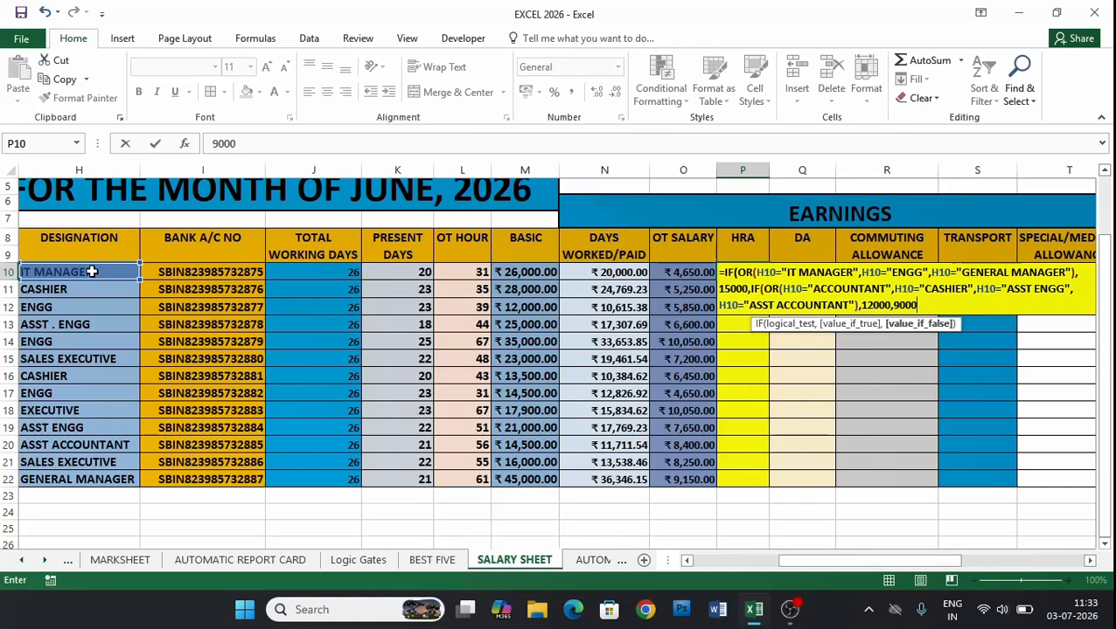
pyautogui.write(')))')
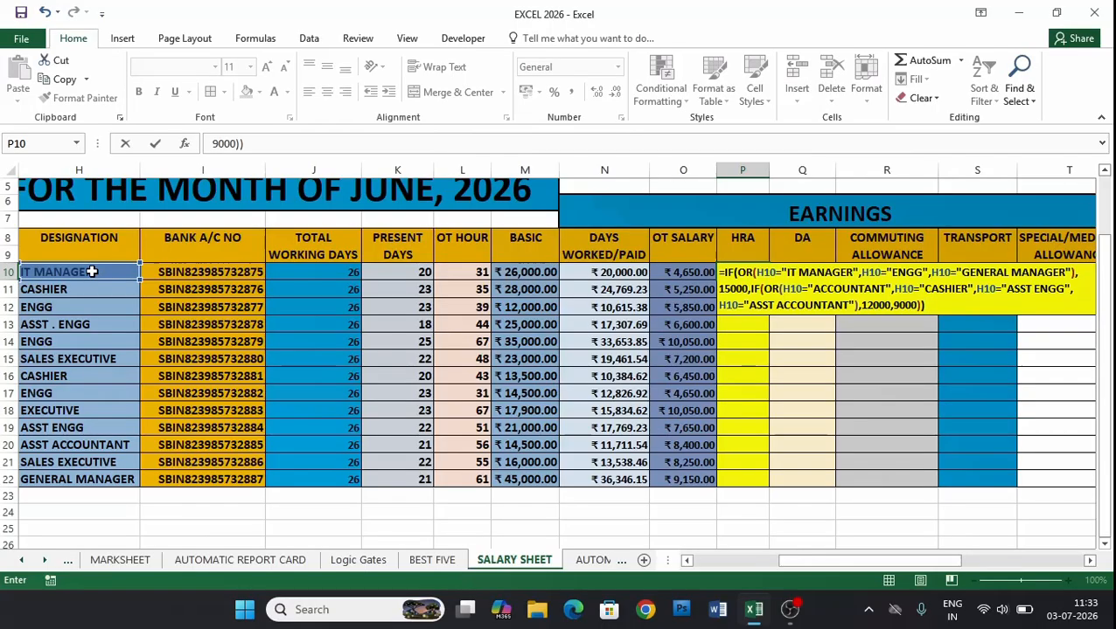
pyautogui.press('Return')
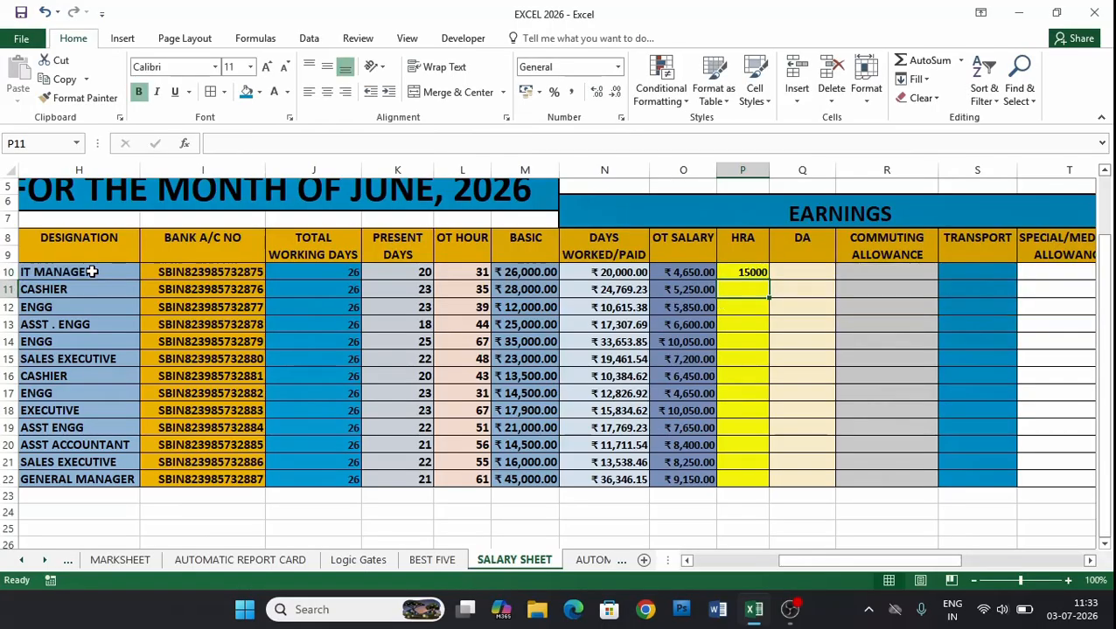
# Step: Copy the HRA formula from P10 down to P22 and increase the font size of those cells to 12
pyautogui.click(742, 272)
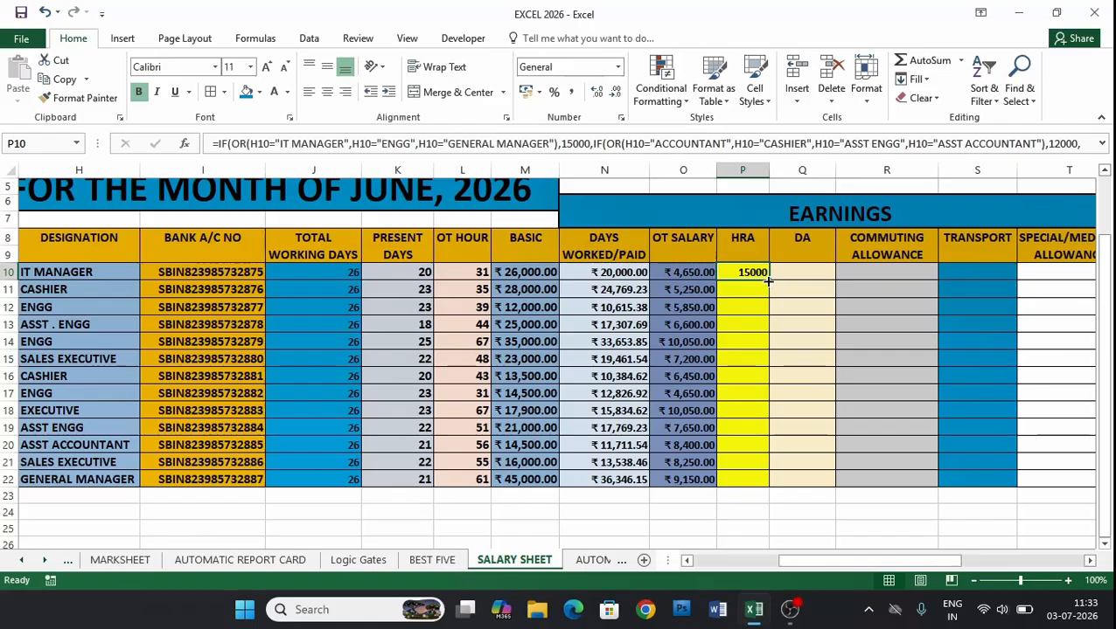
pyautogui.moveTo(770, 282); pyautogui.dragTo(769, 488)
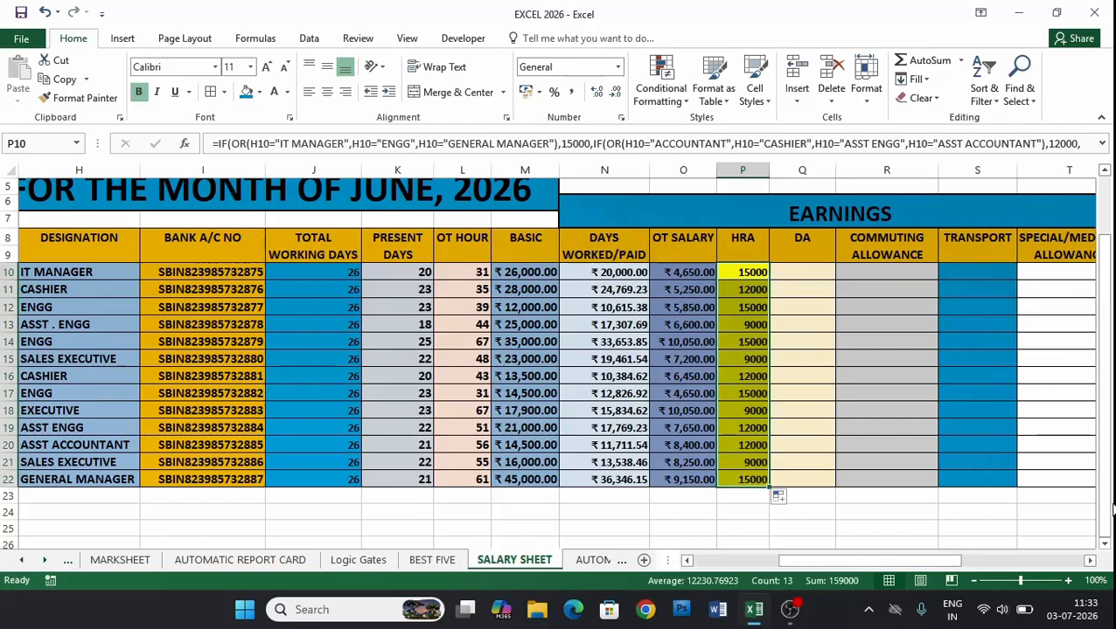
pyautogui.click(267, 68)
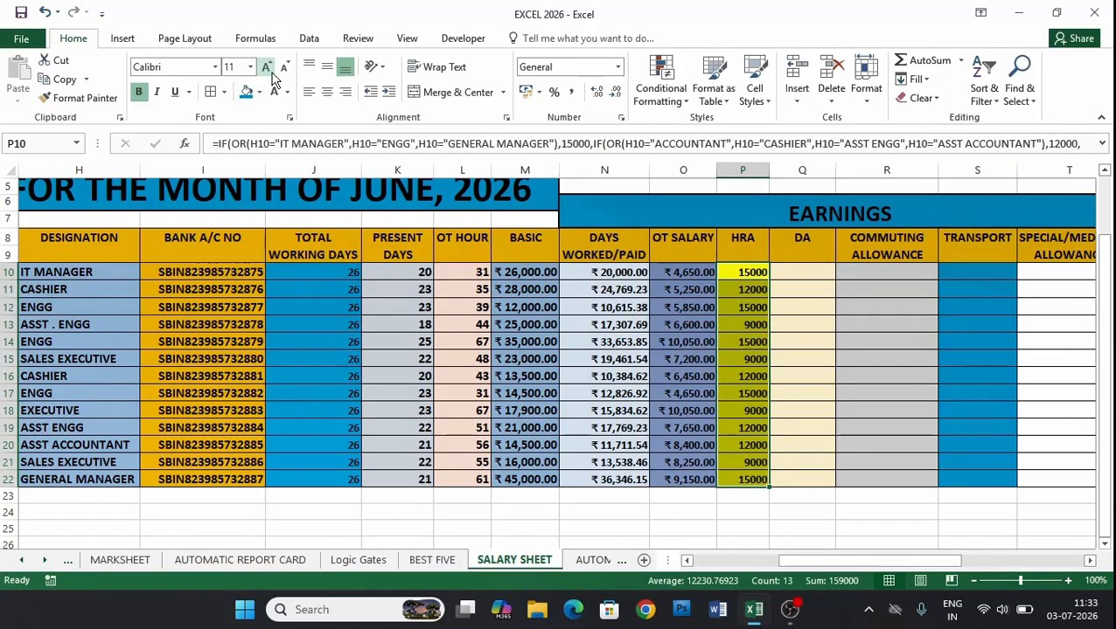
# Step: Calculate the first employee's DA in Q10 as 40% of basic with the formula =M10*40%
pyautogui.click(1088, 560)
pyautogui.click(1088, 561)
pyautogui.click(1089, 560)
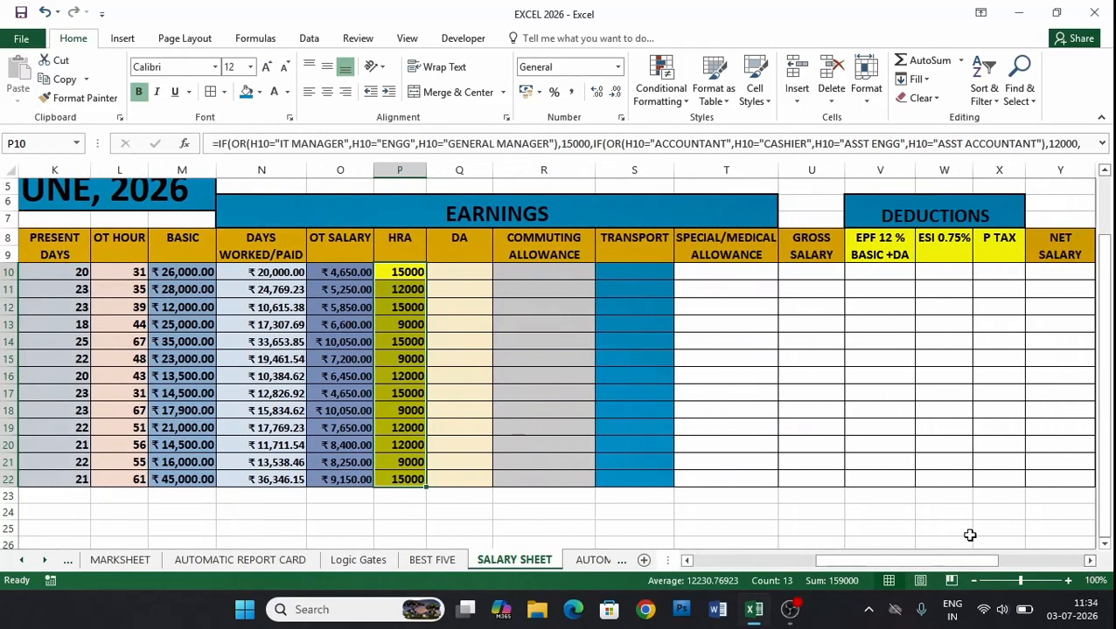
pyautogui.click(1067, 581)
pyautogui.click(1068, 580)
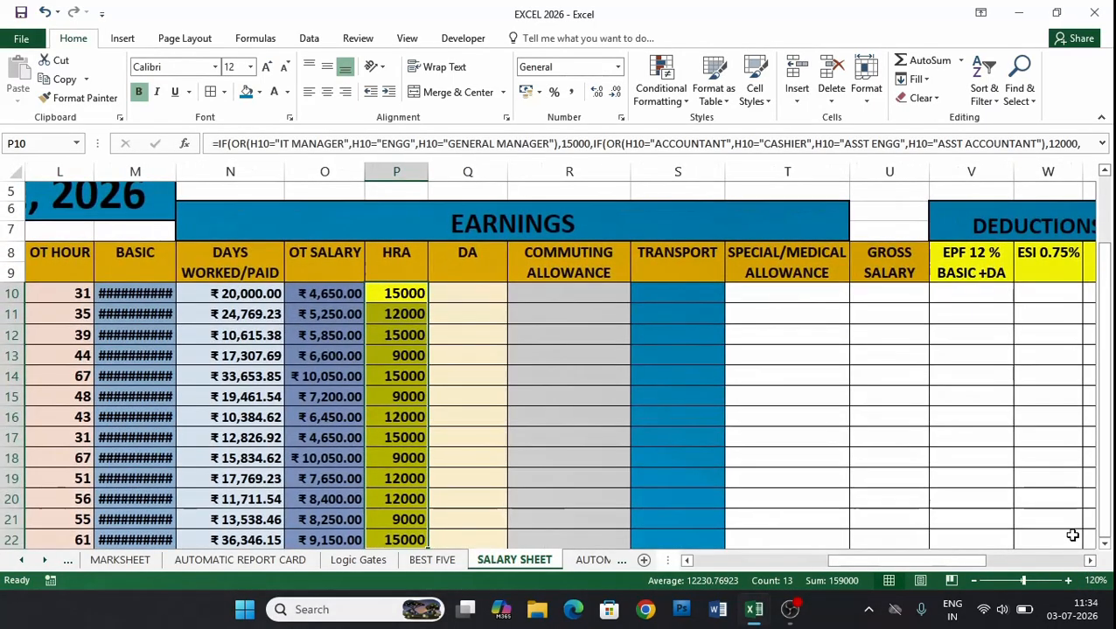
pyautogui.moveTo(1109, 300); pyautogui.dragTo(1109, 300)
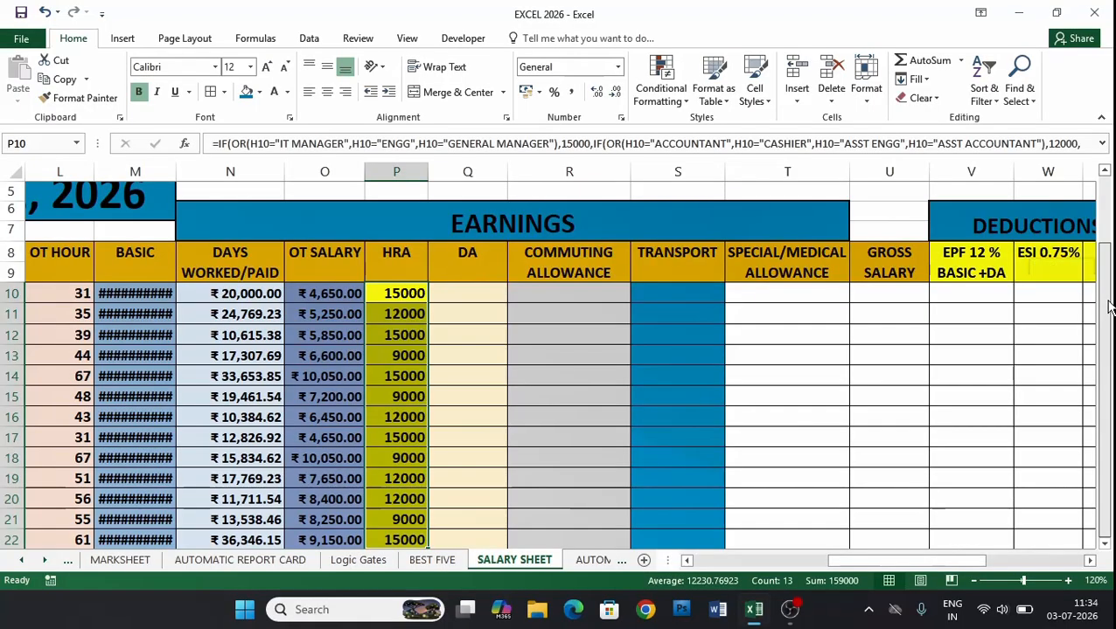
pyautogui.click(1104, 543)
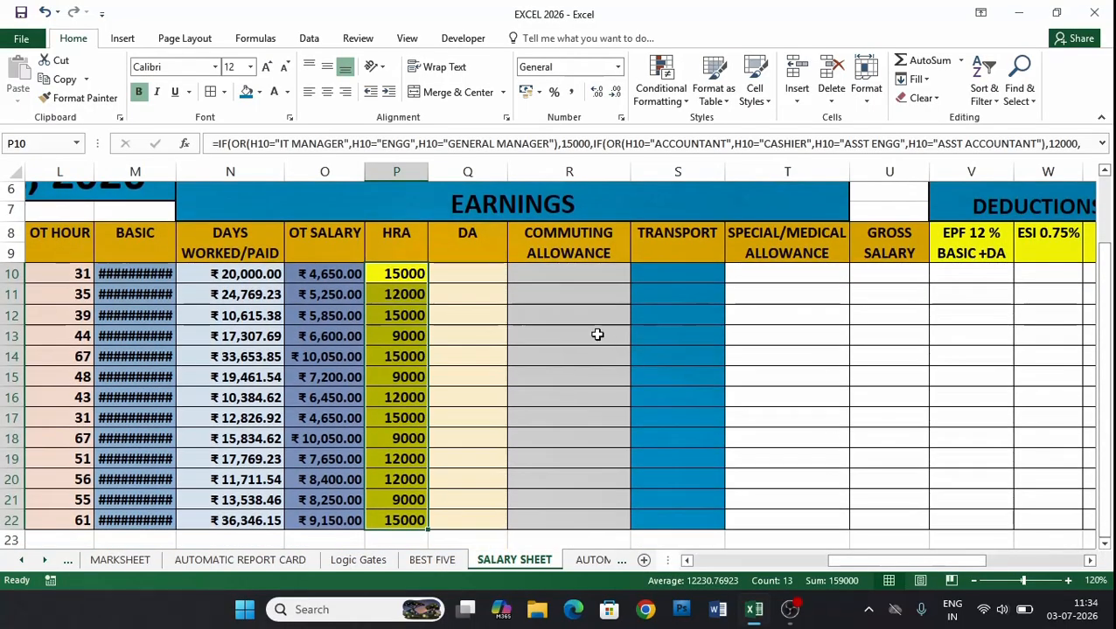
pyautogui.click(475, 276)
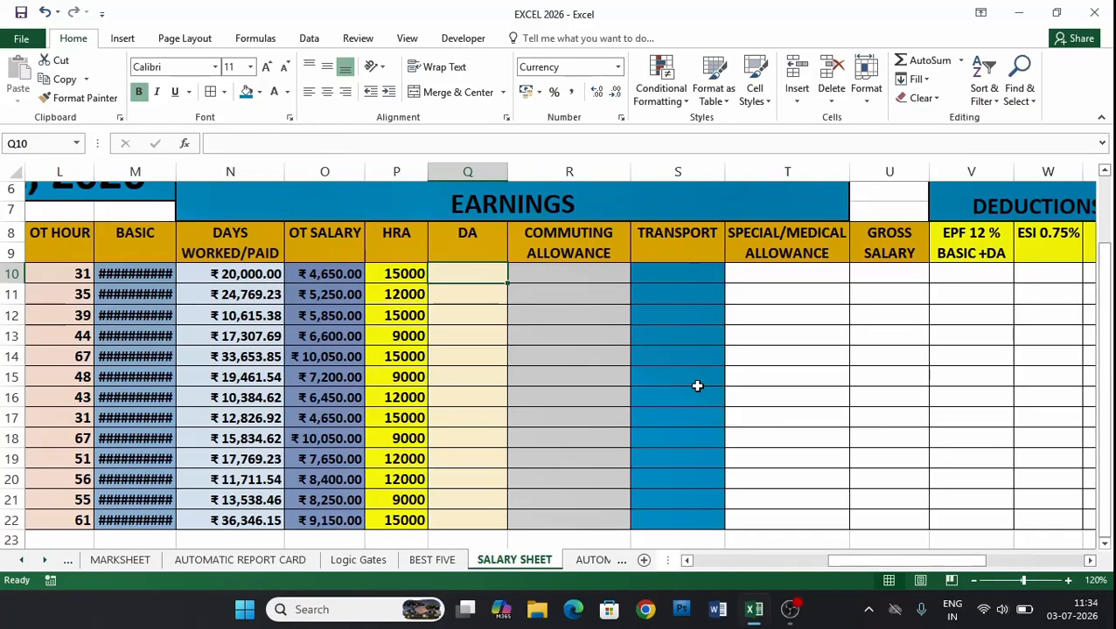
pyautogui.hotkey('ctrl', 'z')
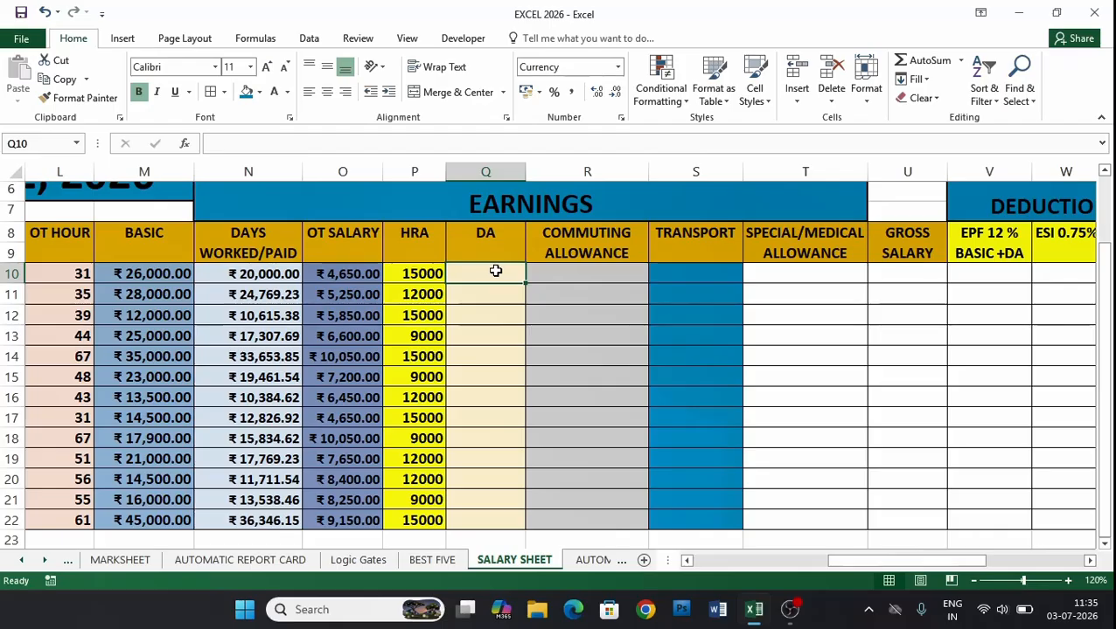
pyautogui.write('=')
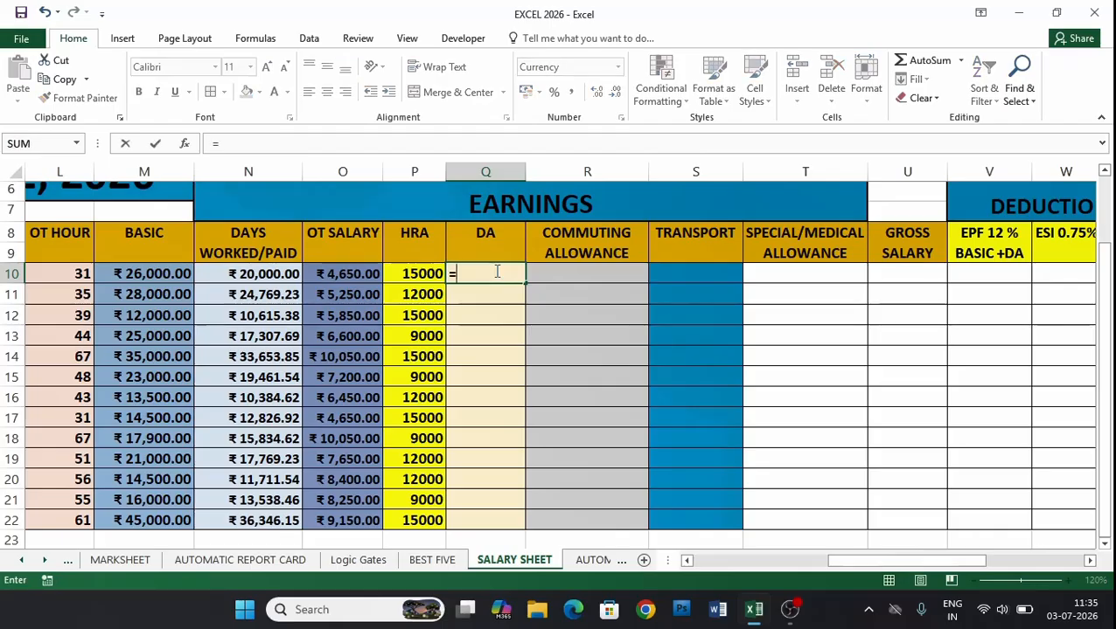
pyautogui.click(136, 274)
pyautogui.write('*')
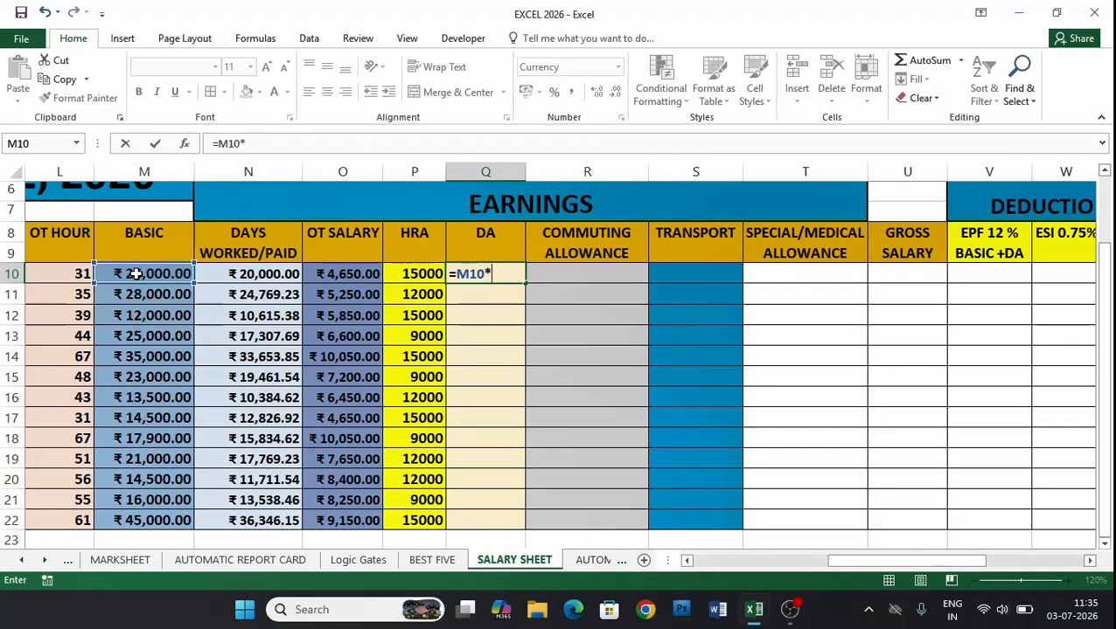
pyautogui.write('40%')
pyautogui.press('Return')
# Step: Copy the DA formula from Q10 down the column to Q22
pyautogui.click(477, 273)
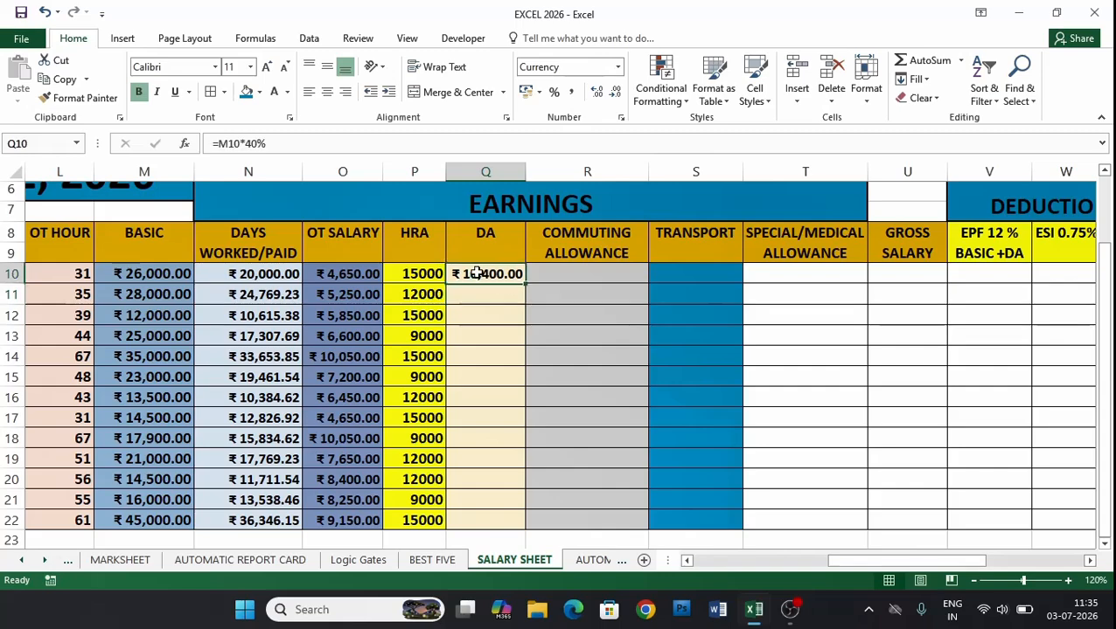
pyautogui.moveTo(520, 466); pyautogui.dragTo(519, 530)
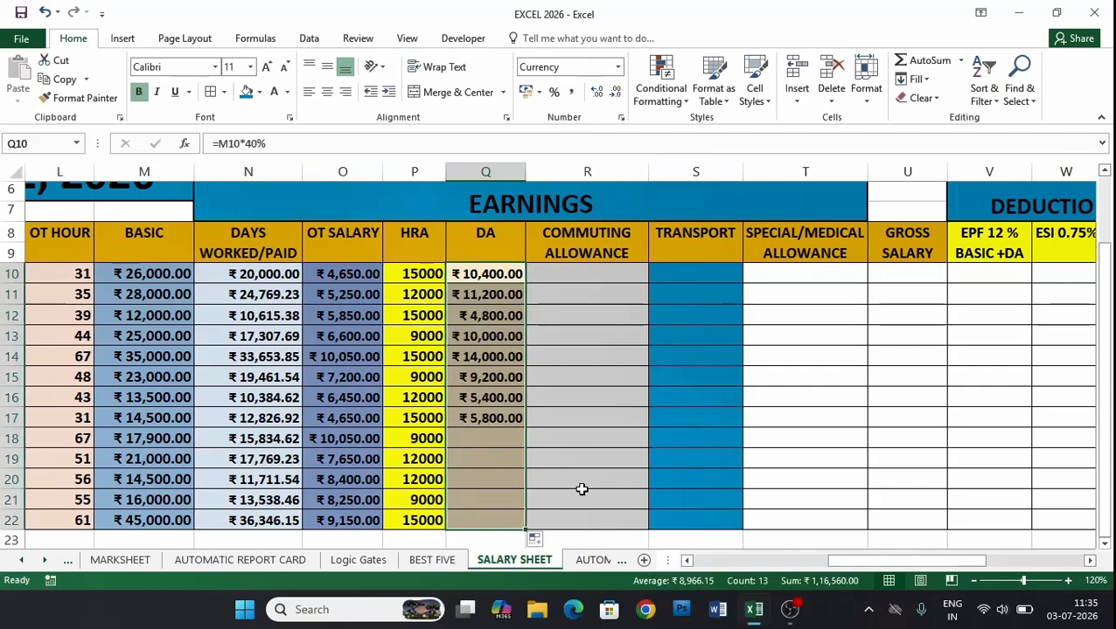
pyautogui.click(616, 397)
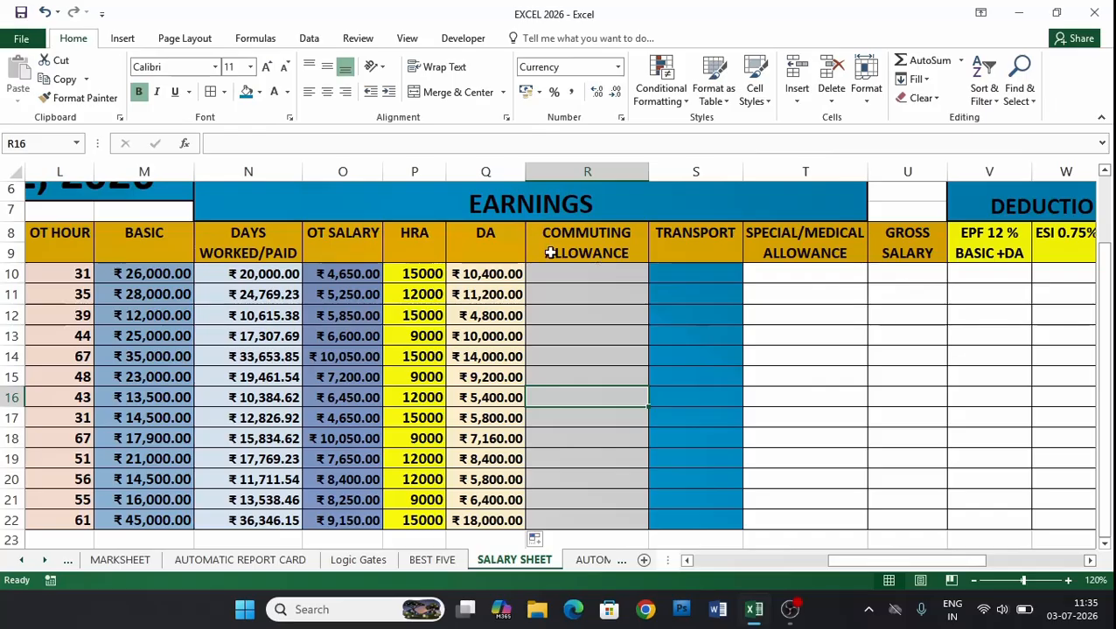
# Step: Calculate the first employee's commuting allowance in R10 as 15% of basic with the formula =M10*15%
pyautogui.click(600, 273)
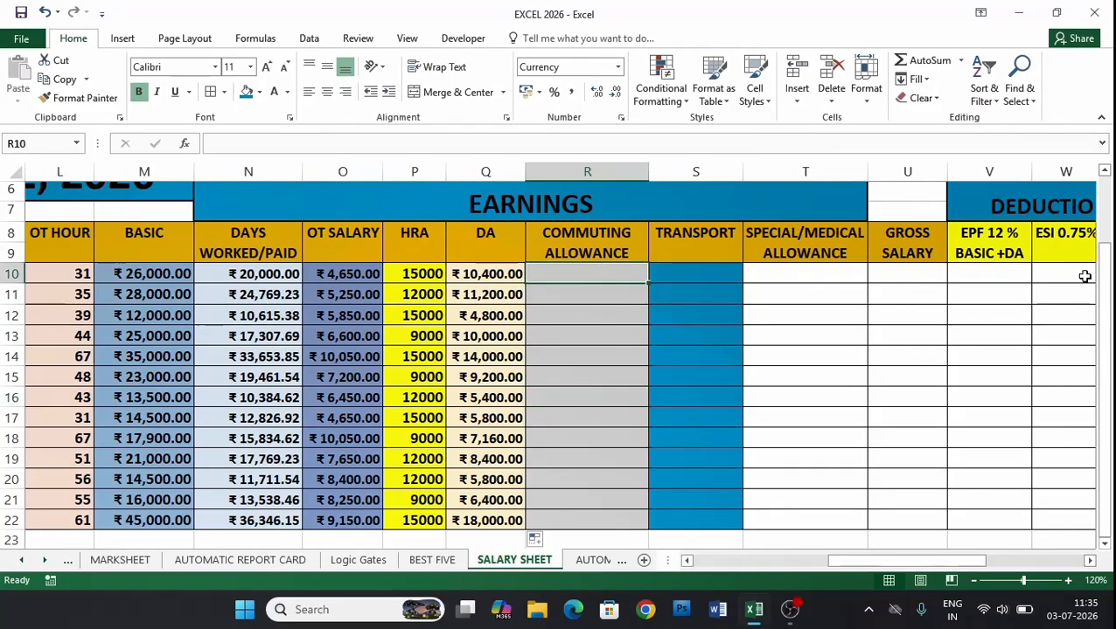
pyautogui.moveTo(1106, 278); pyautogui.dragTo(1105, 266)
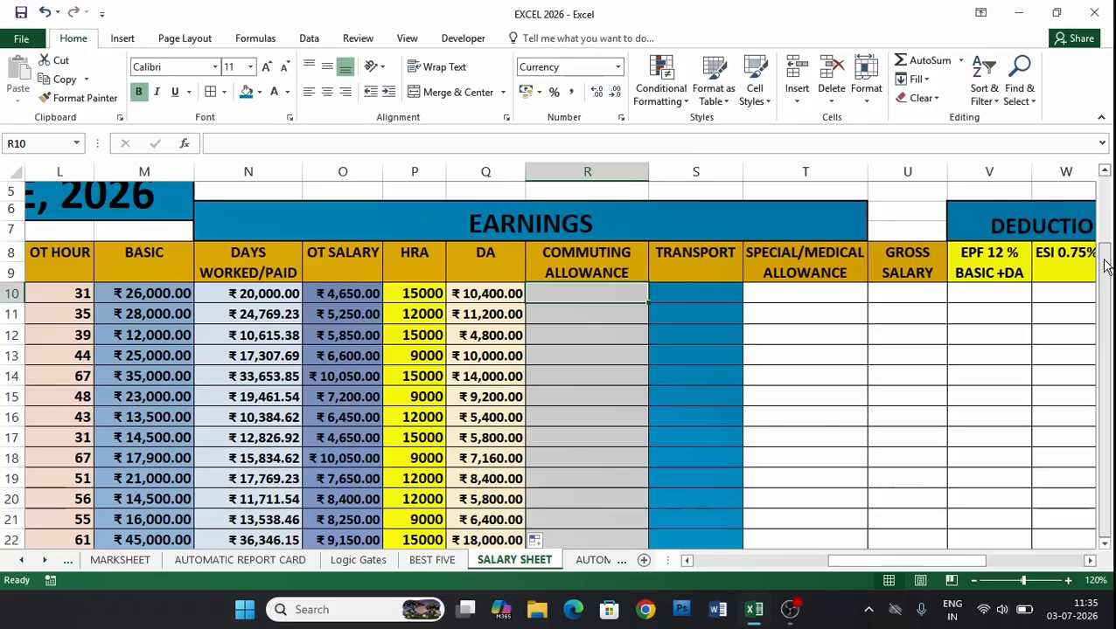
pyautogui.click(588, 255)
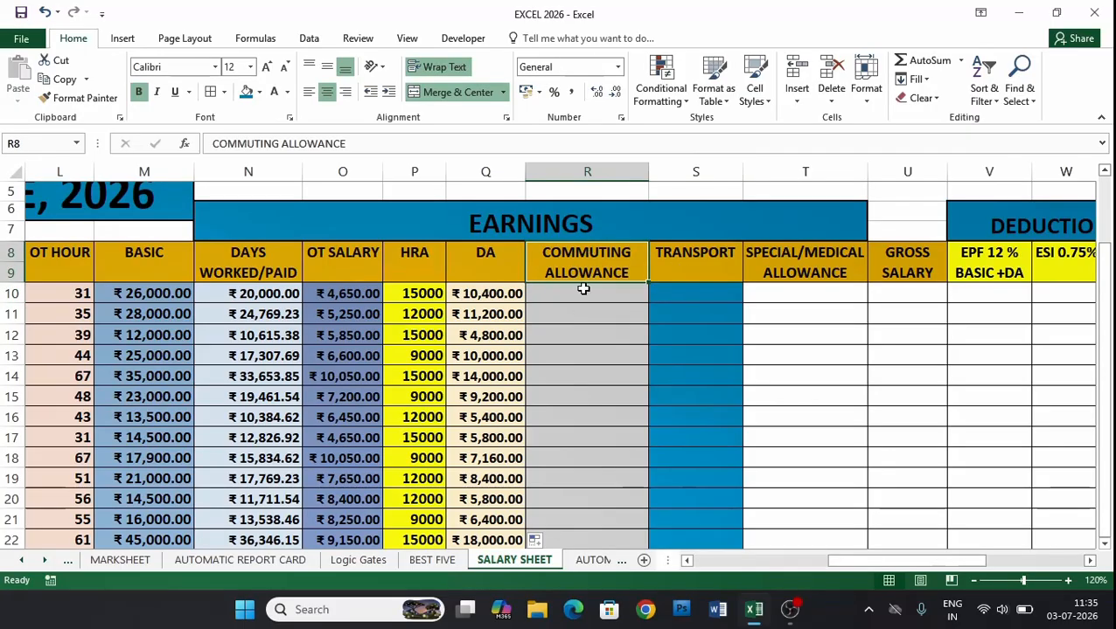
pyautogui.click(578, 293)
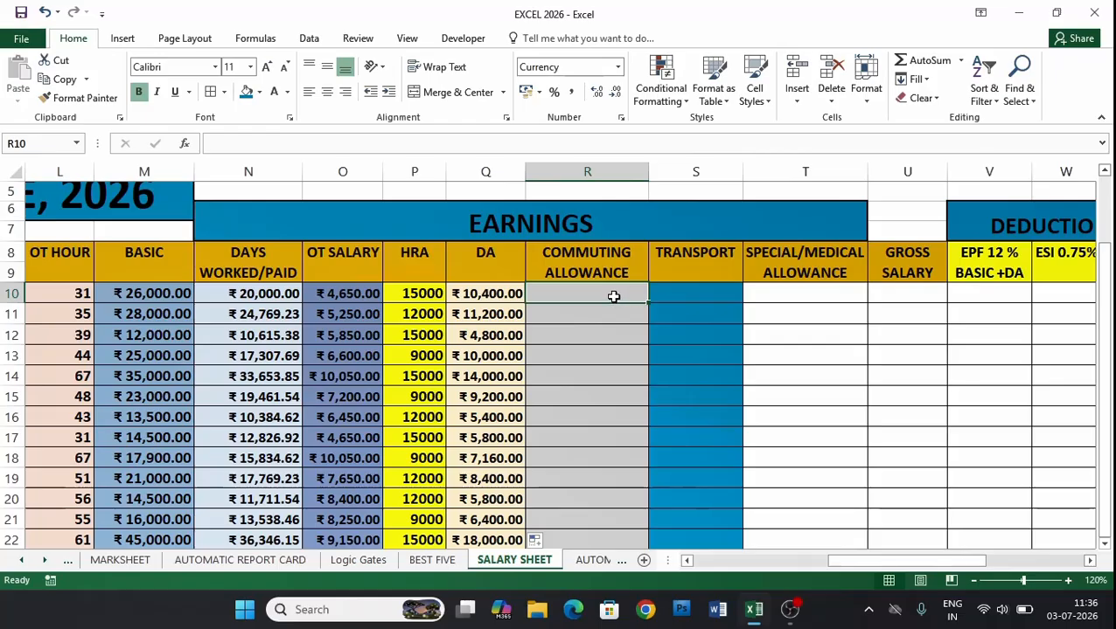
pyautogui.write('=')
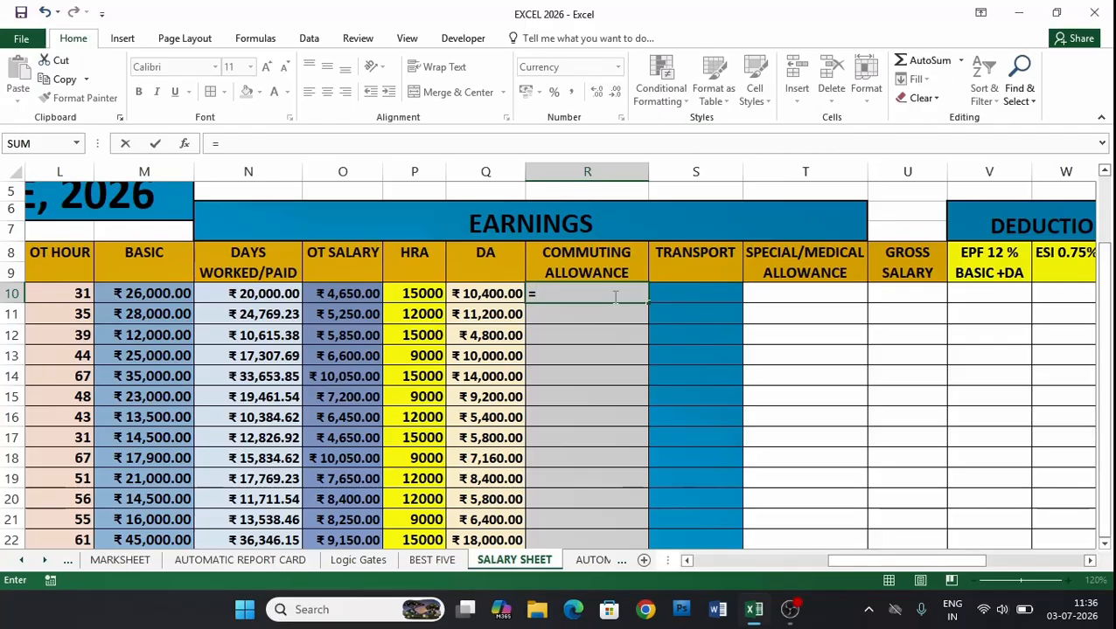
pyautogui.click(145, 296)
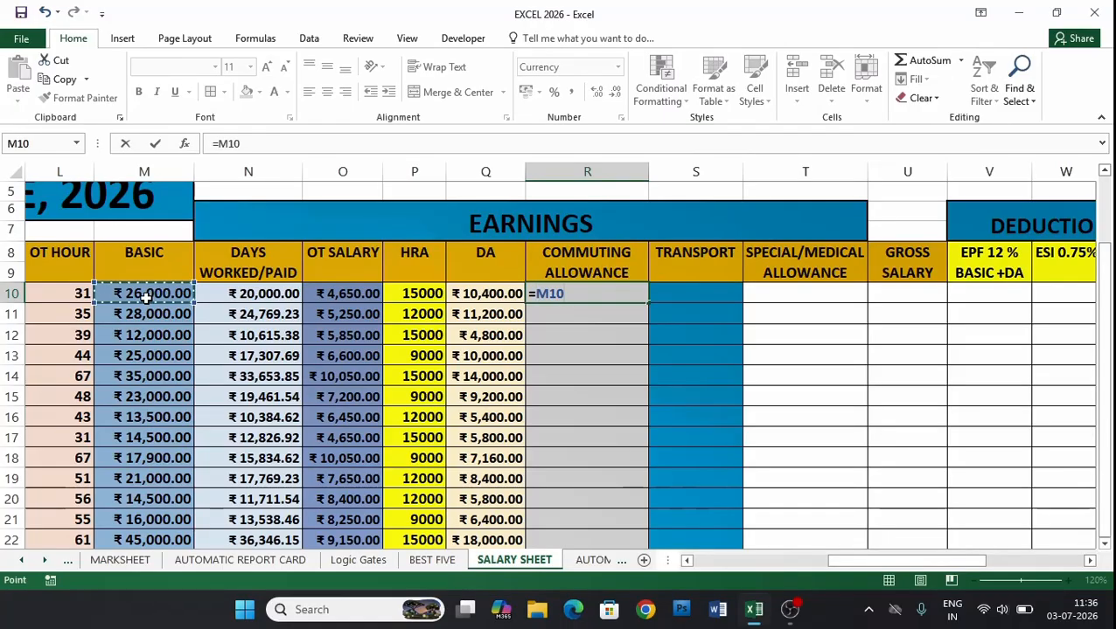
pyautogui.write('*15%')
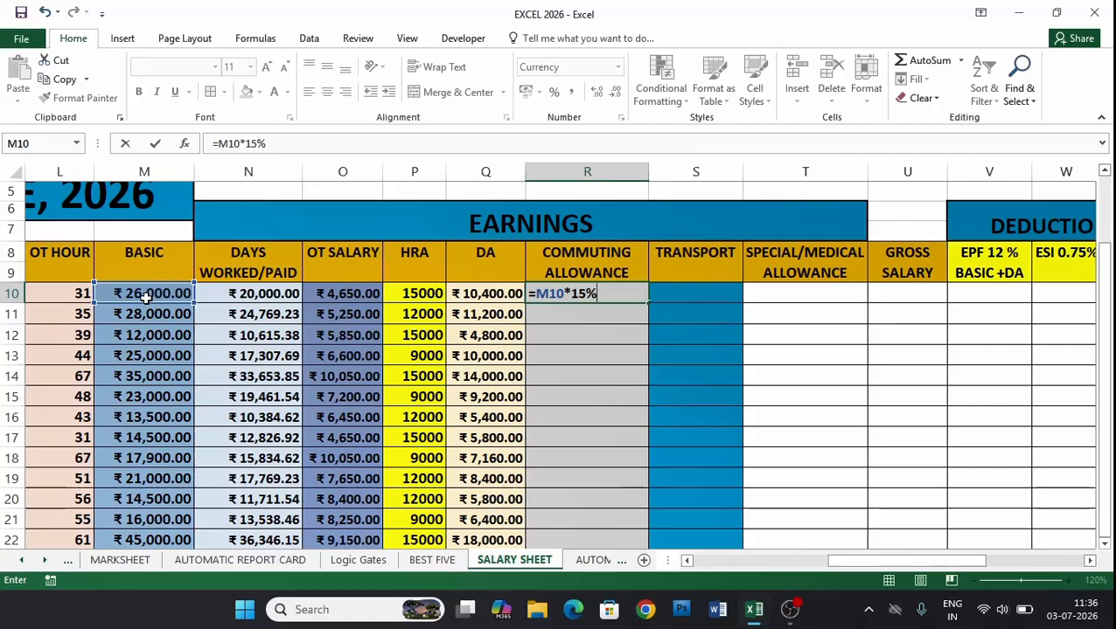
pyautogui.press('Return')
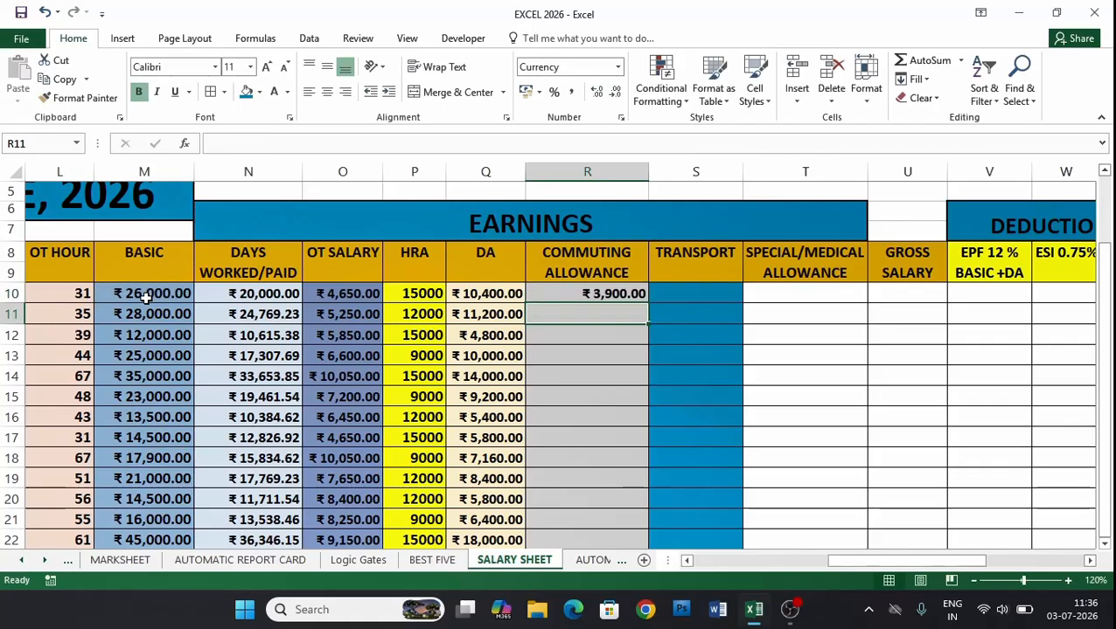
# Step: Copy the commuting allowance formula from R10 down the column to R22
pyautogui.click(600, 294)
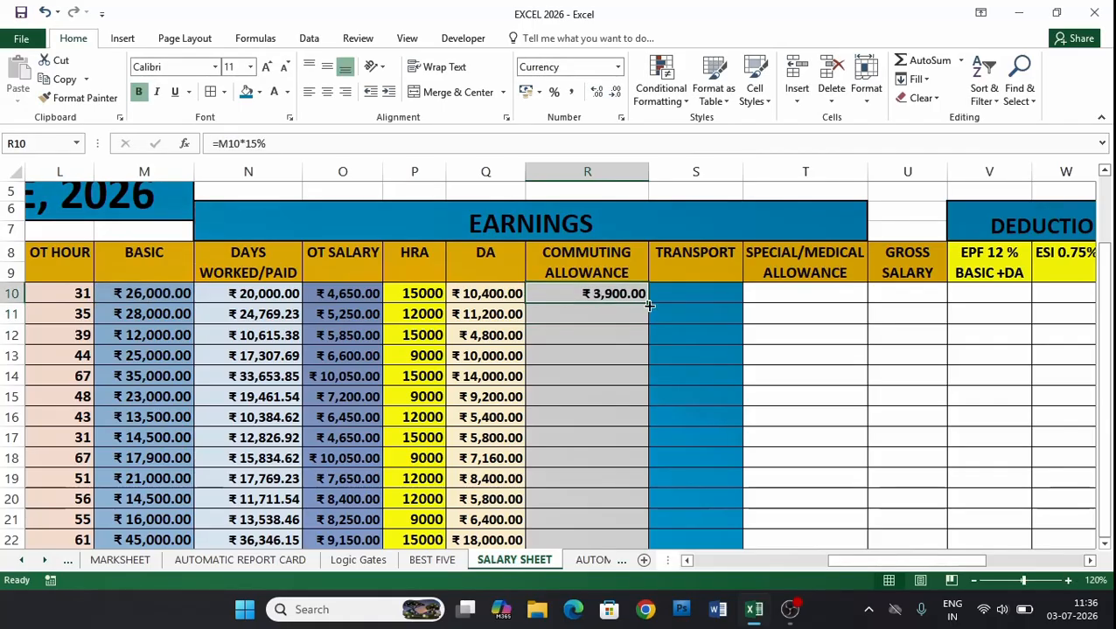
pyautogui.moveTo(649, 305); pyautogui.dragTo(648, 487)
pyautogui.moveTo(1106, 331); pyautogui.dragTo(1103, 306)
# Step: Enter the transport amounts in S10 to S22: 5600, 5400, 0, 0, 6000, 2780, 7400, 4600, 3560, 0, 0, 0, 0
pyautogui.click(691, 298)
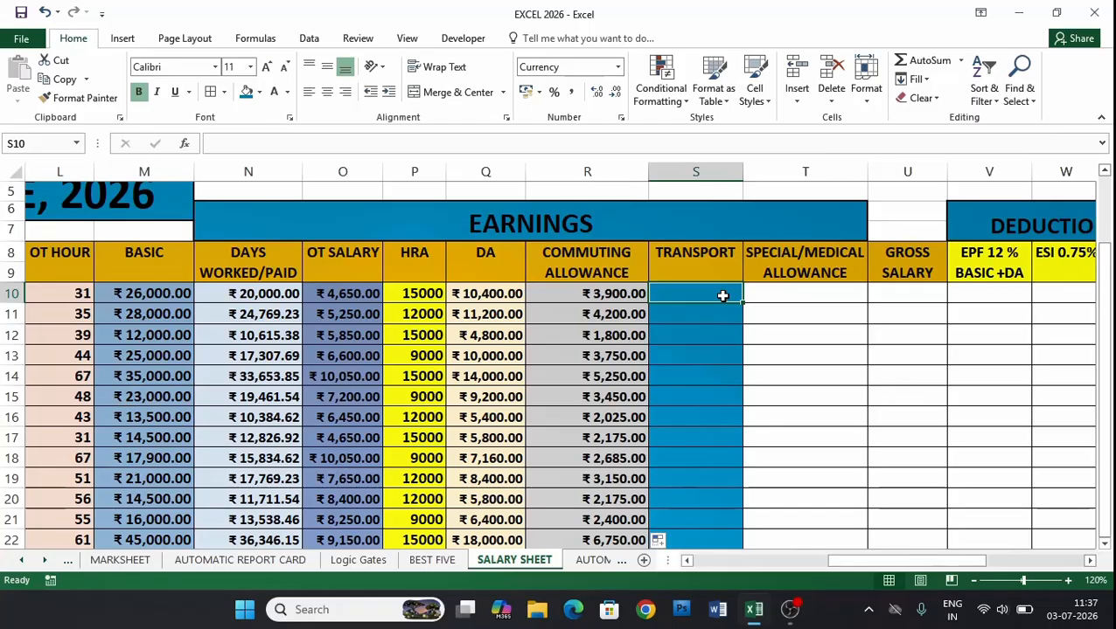
pyautogui.write('5600')
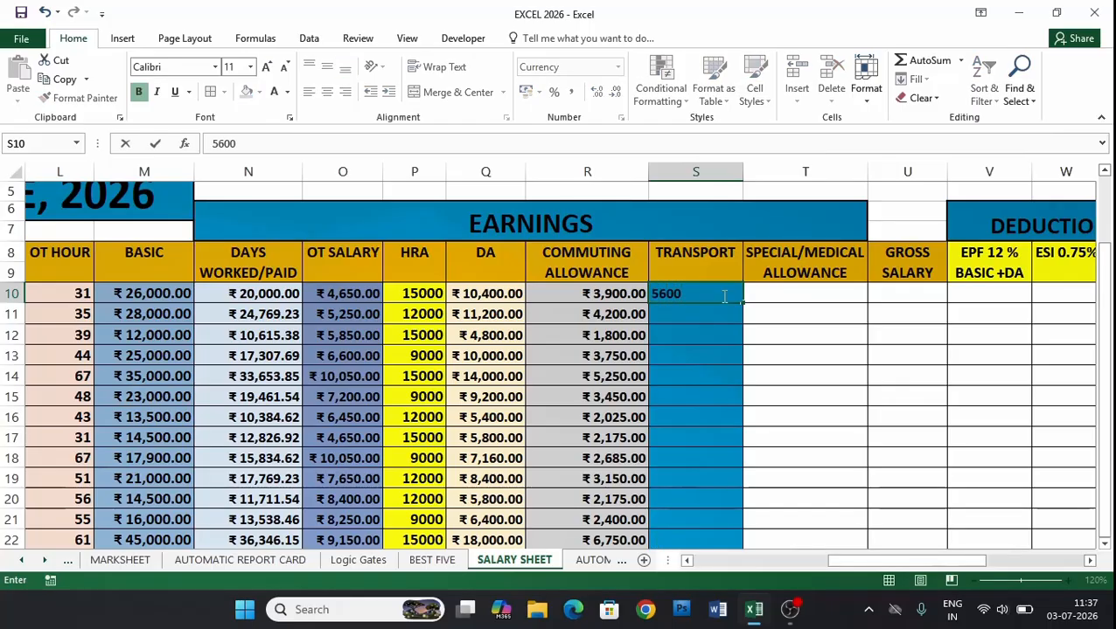
pyautogui.press('Return')
pyautogui.write('5400')
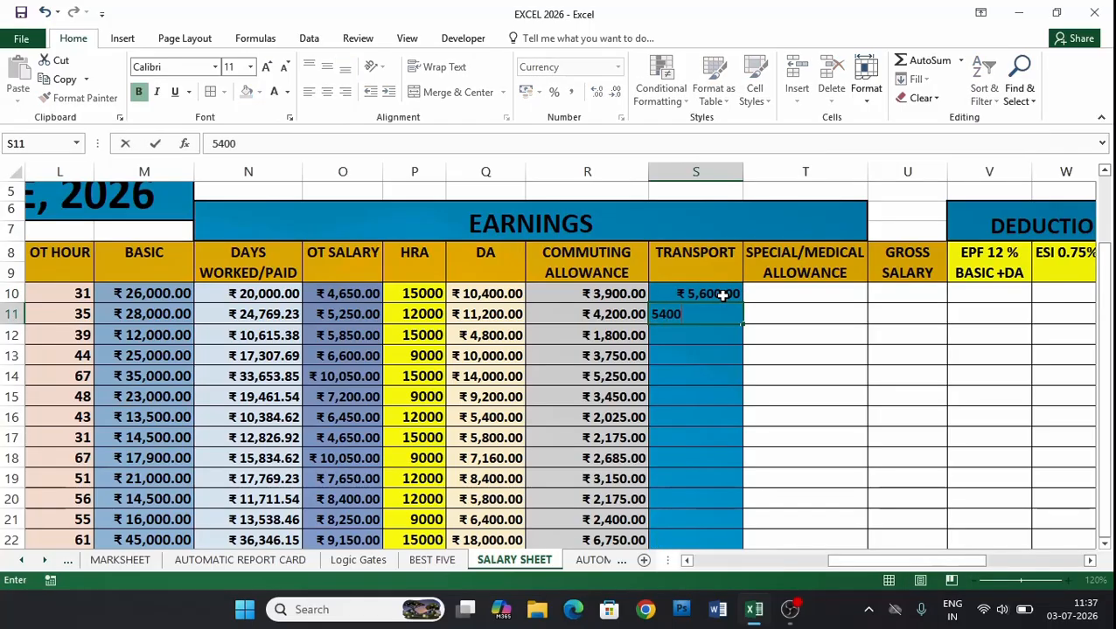
pyautogui.hotkey('ctrl', 'Return')
pyautogui.press('Down')
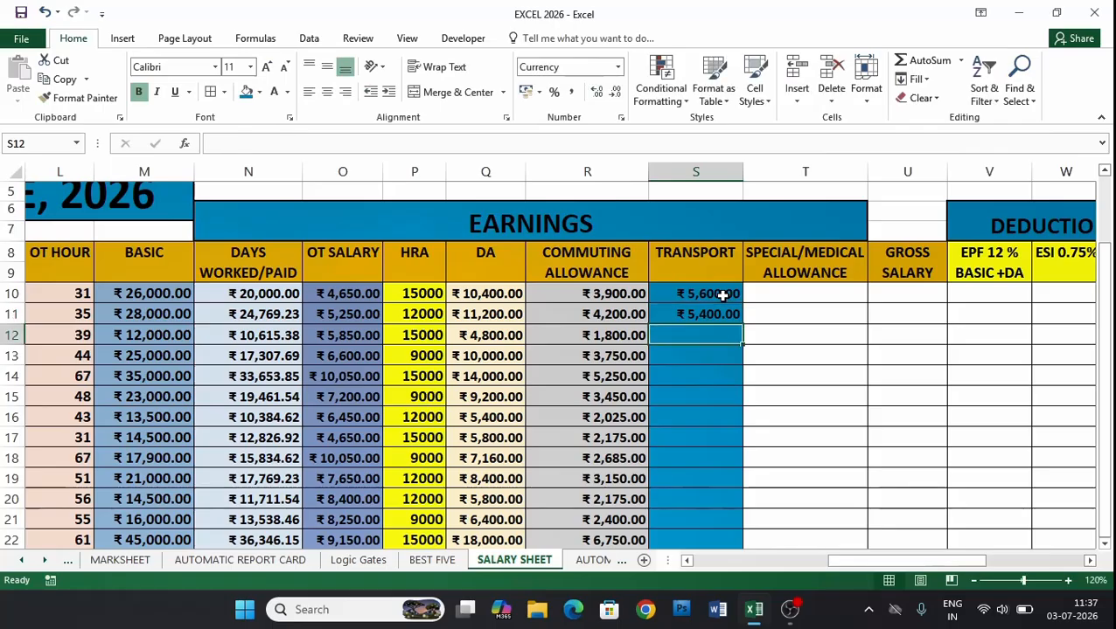
pyautogui.write('0')
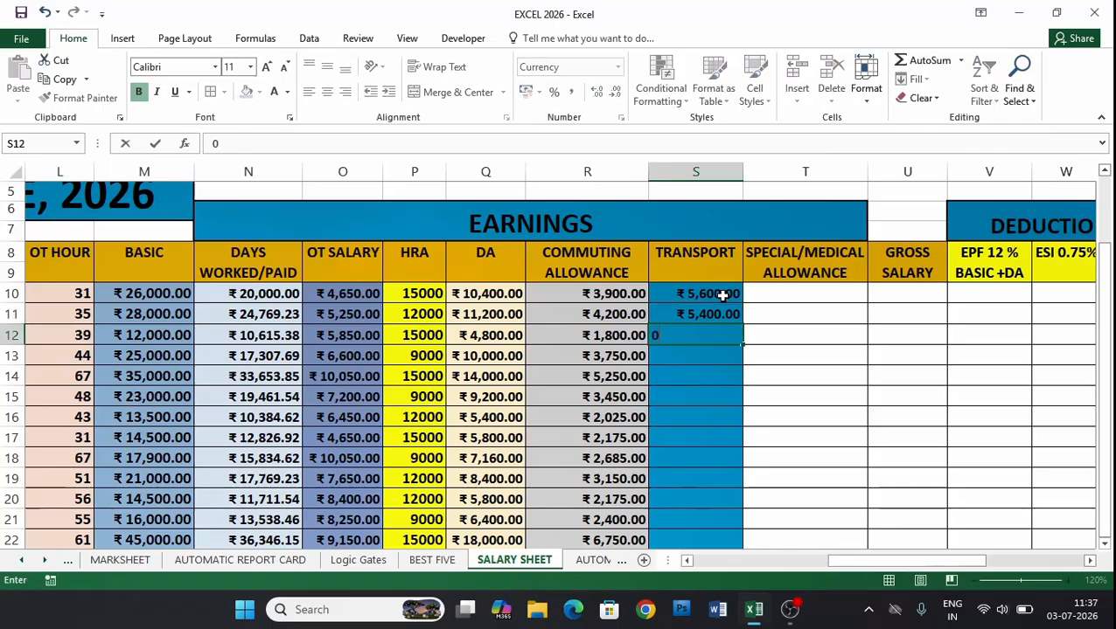
pyautogui.press('Return')
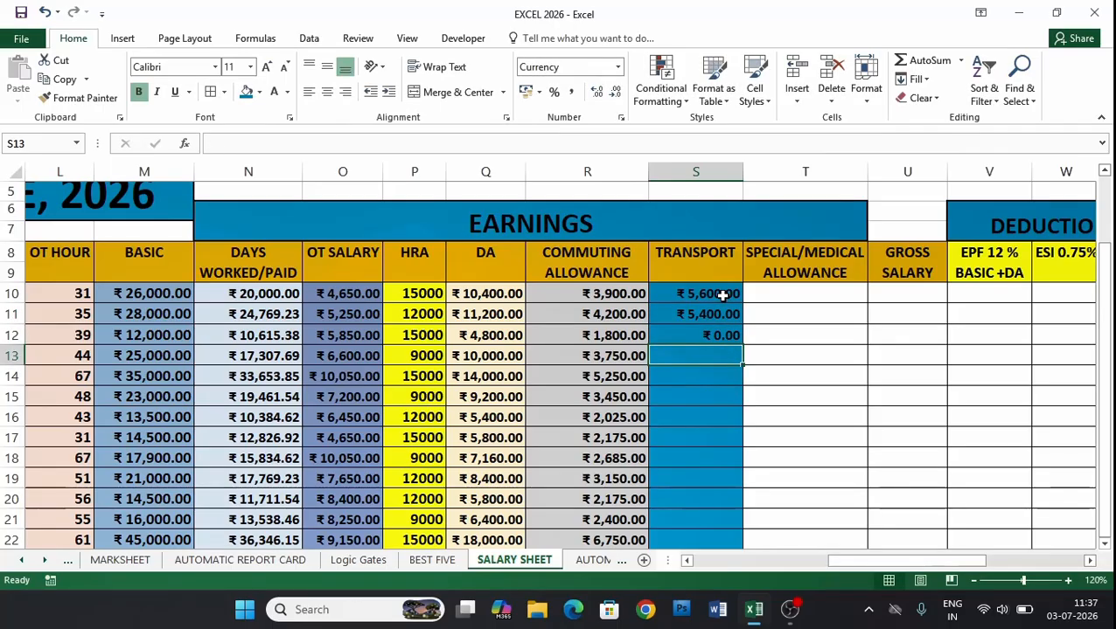
pyautogui.write('0')
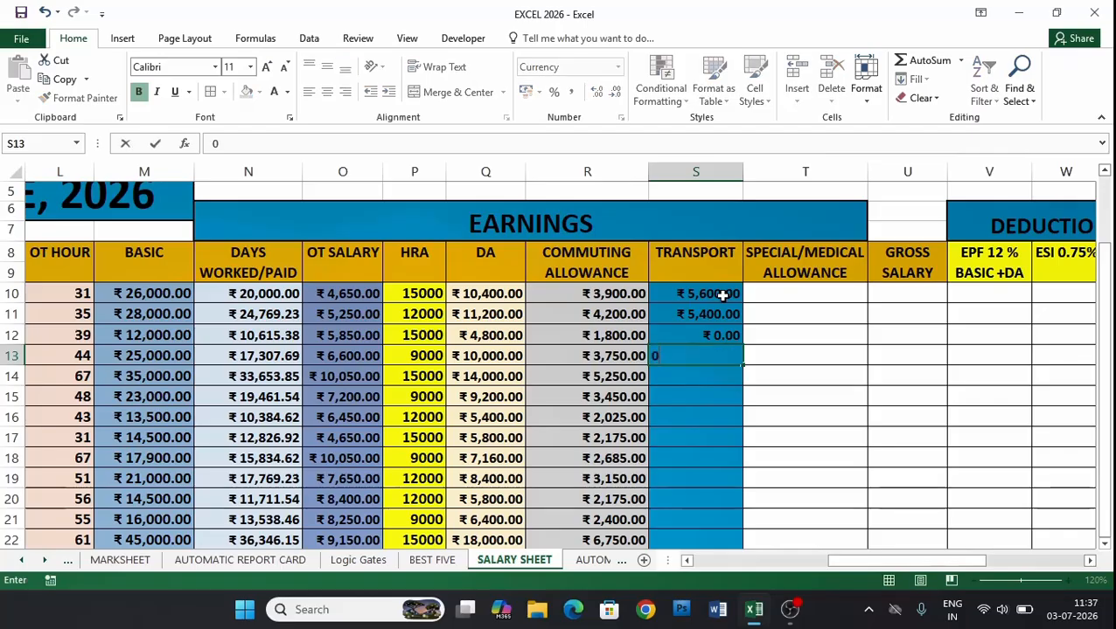
pyautogui.press('Return')
pyautogui.write('6000')
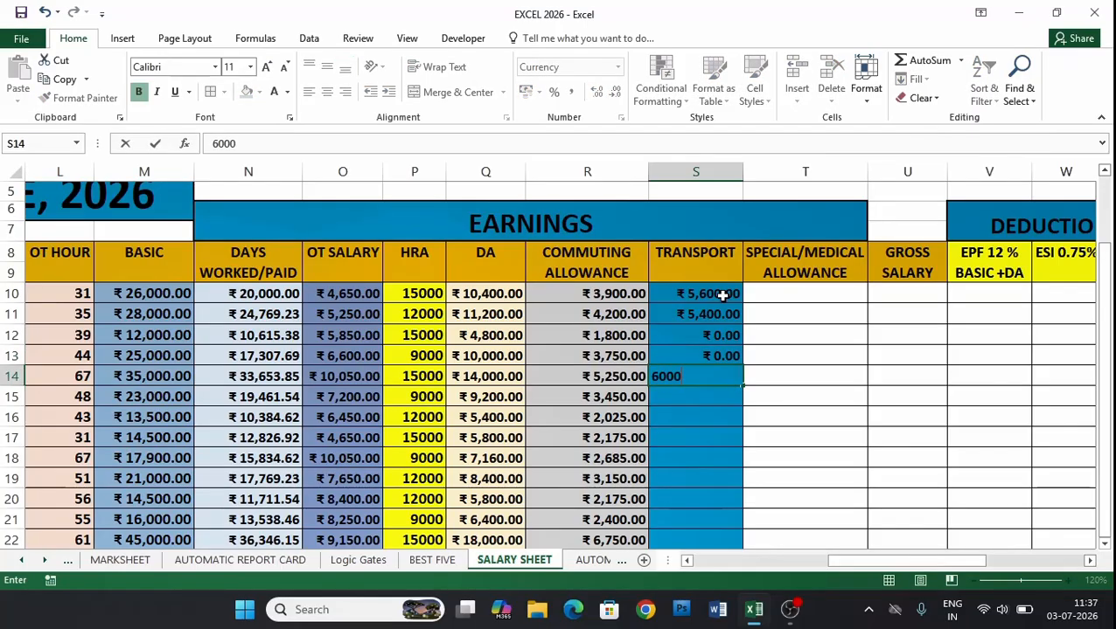
pyautogui.press('Return')
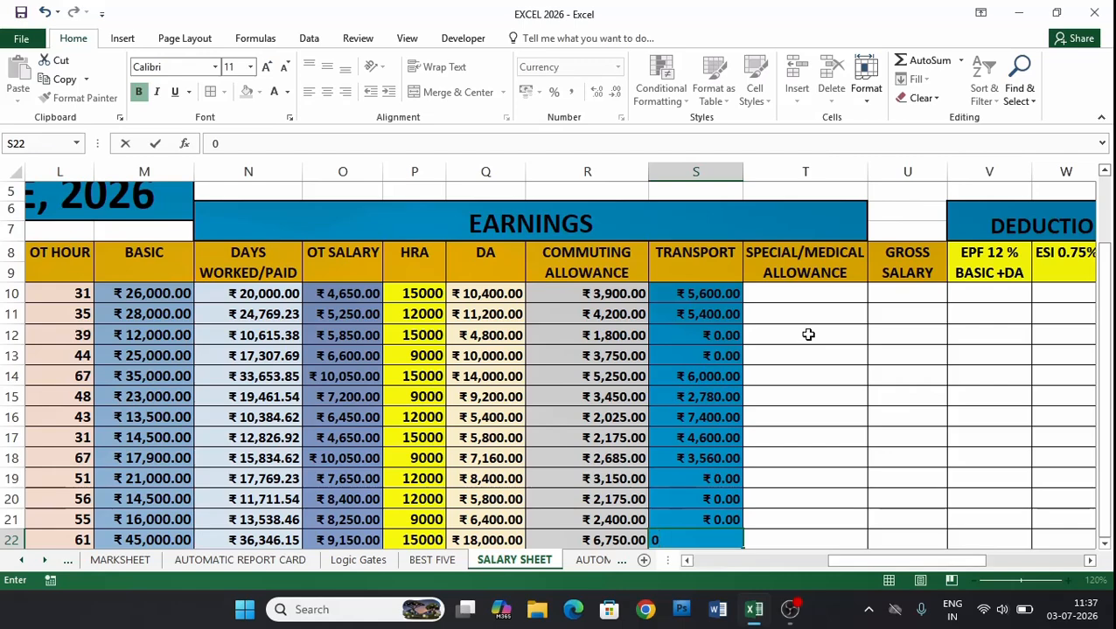
pyautogui.click(808, 335)
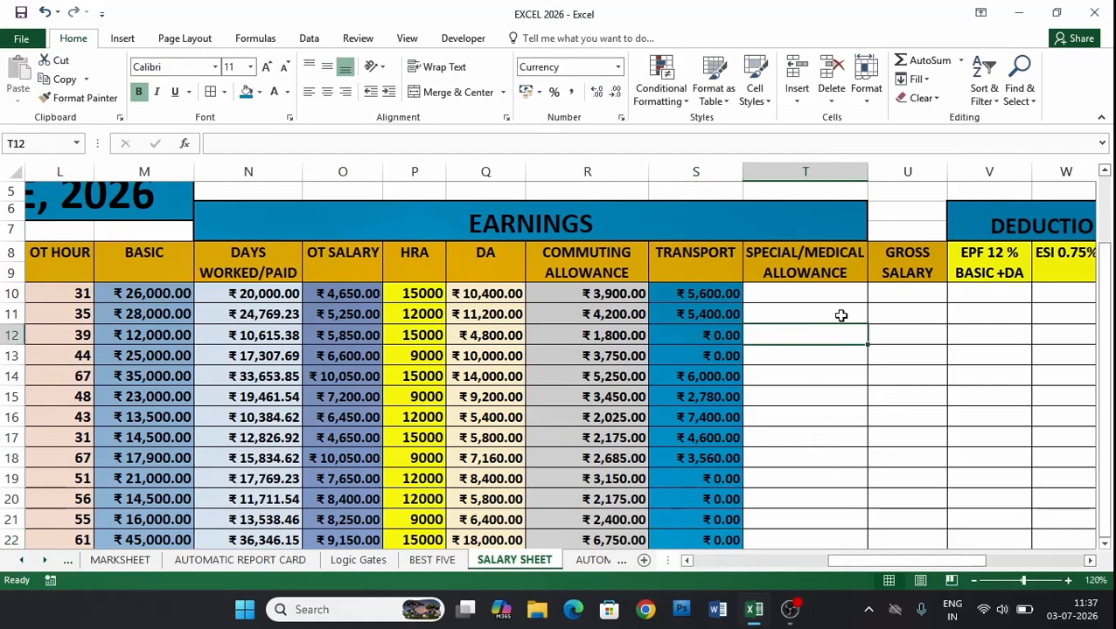
# Step: Fill the special/medical allowance cells T10 to T22 with a light blue theme colour
pyautogui.click(819, 294)
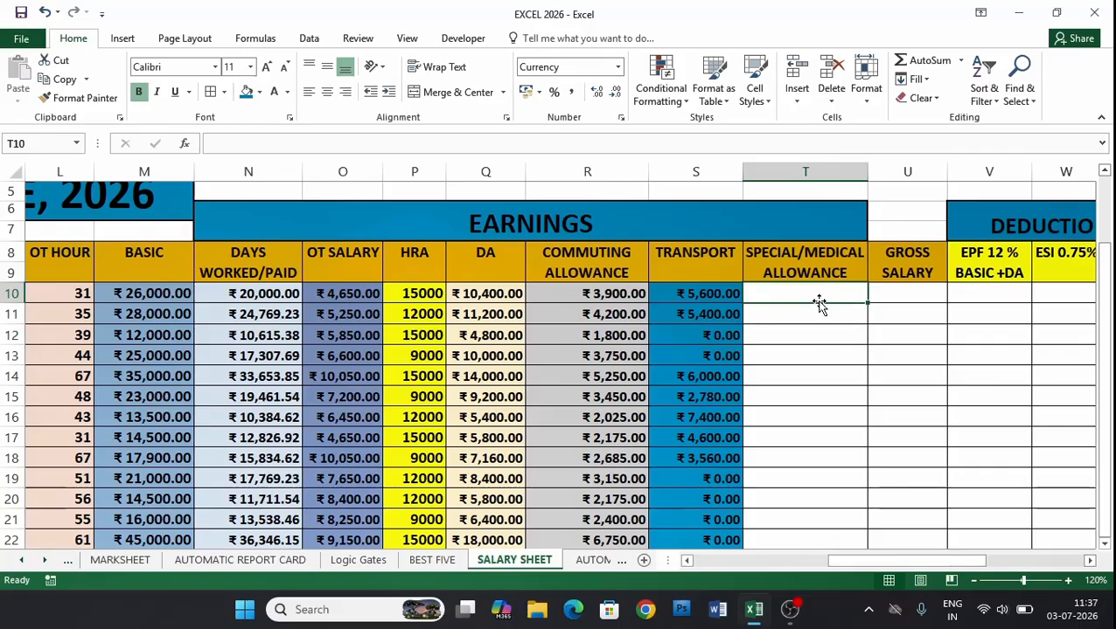
pyautogui.moveTo(816, 294); pyautogui.dragTo(834, 536)
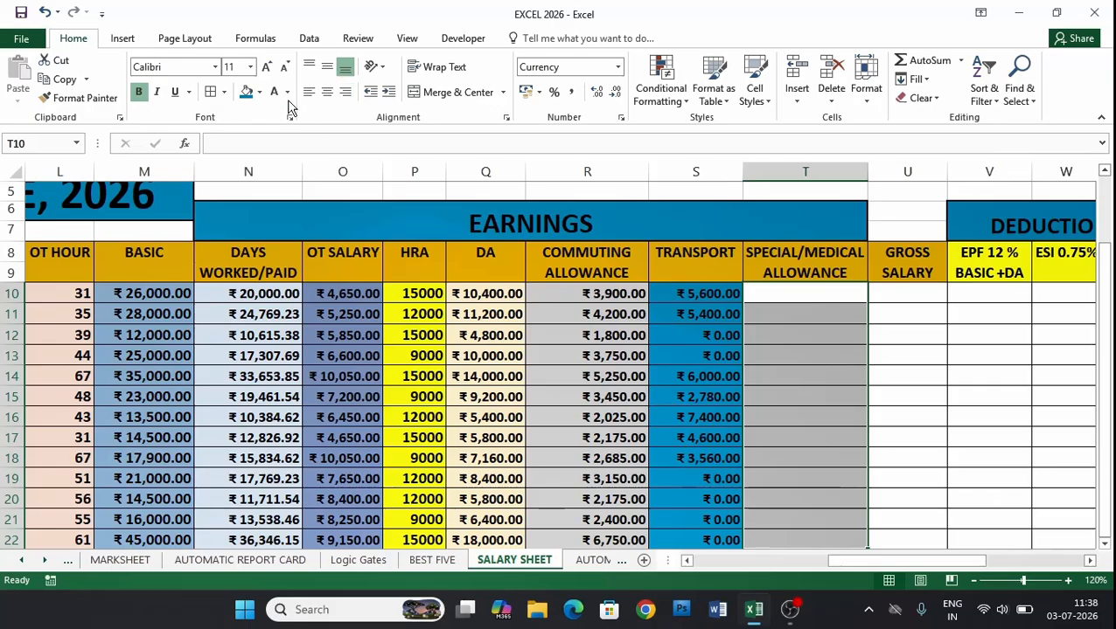
pyautogui.click(260, 98)
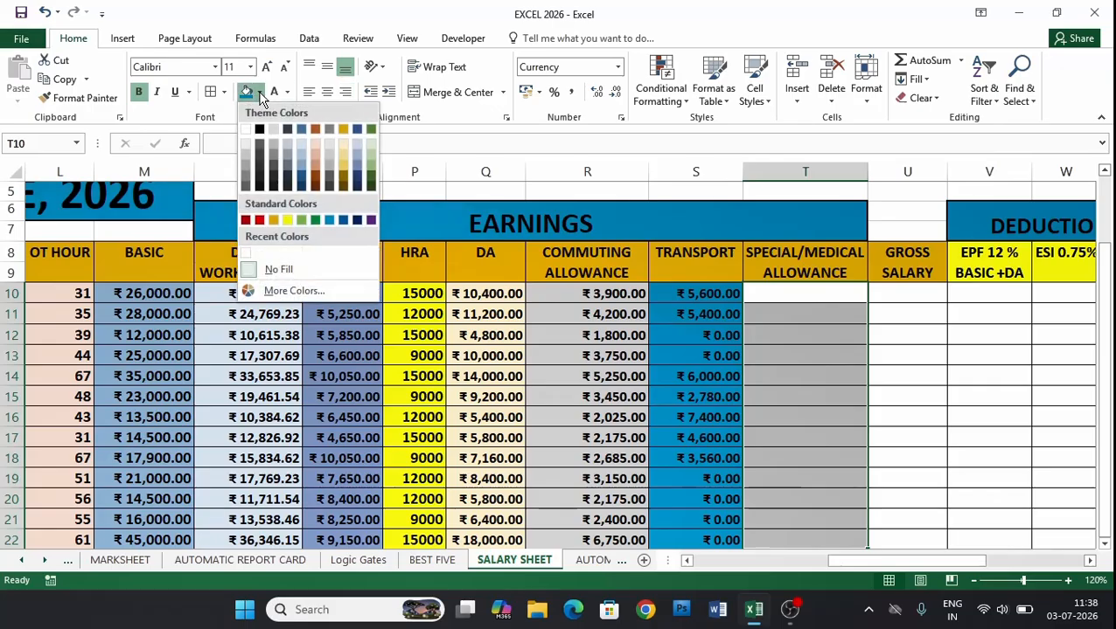
pyautogui.click(301, 157)
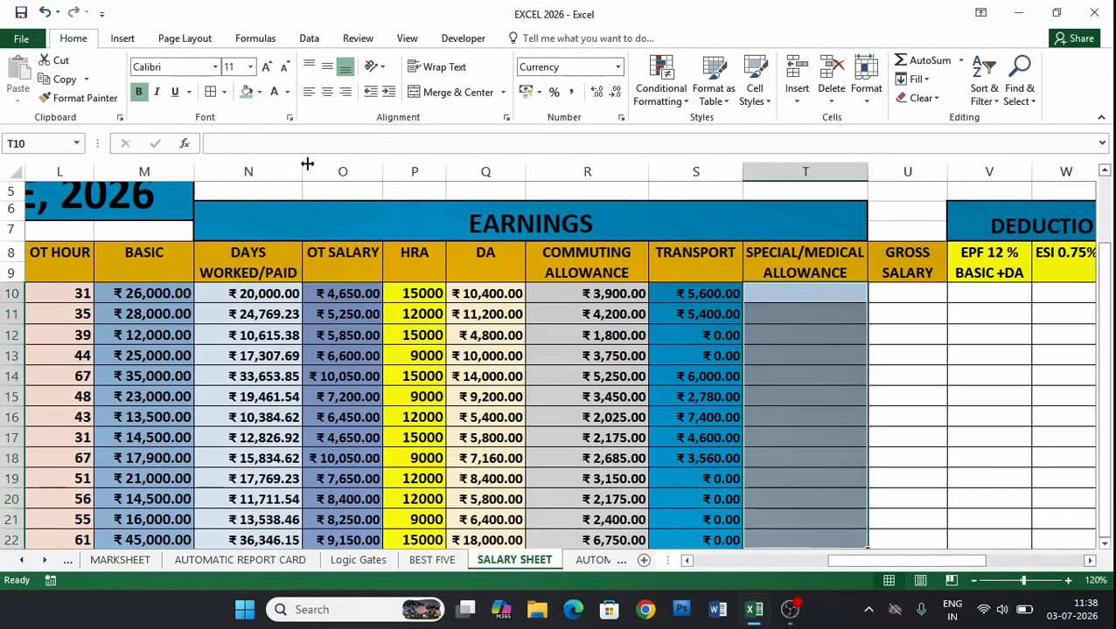
# Step: Enter the special/medical allowances in T10 to T22: 6700, 3500, 2300, 0, 0, 0, 0, 7500, 3700, 4700, 2300, 0, 0
pyautogui.click(826, 297)
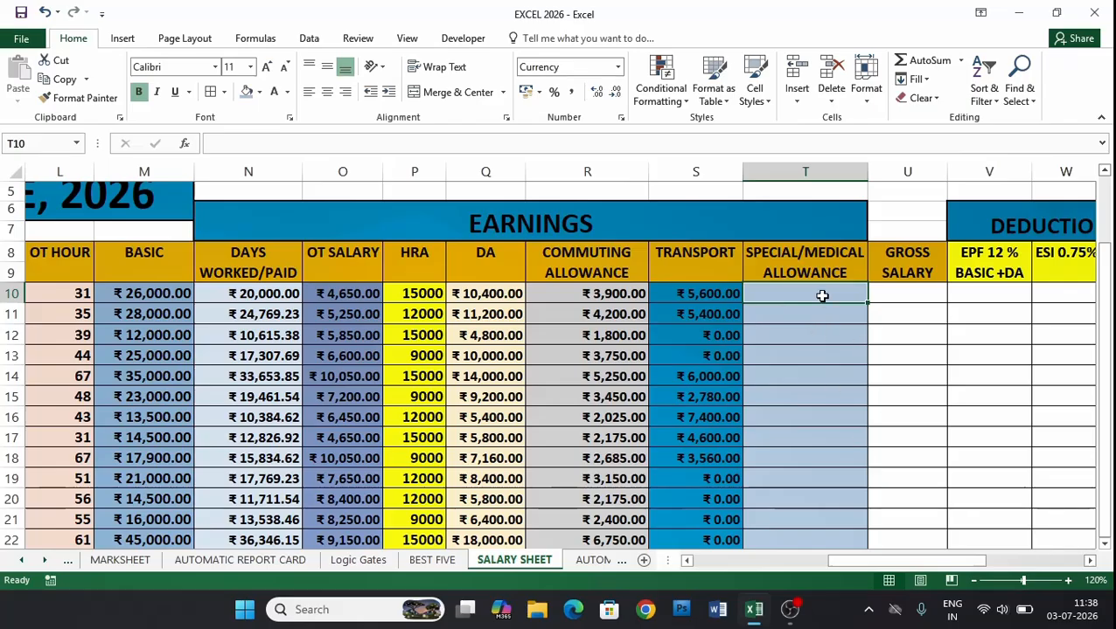
pyautogui.write('6700')
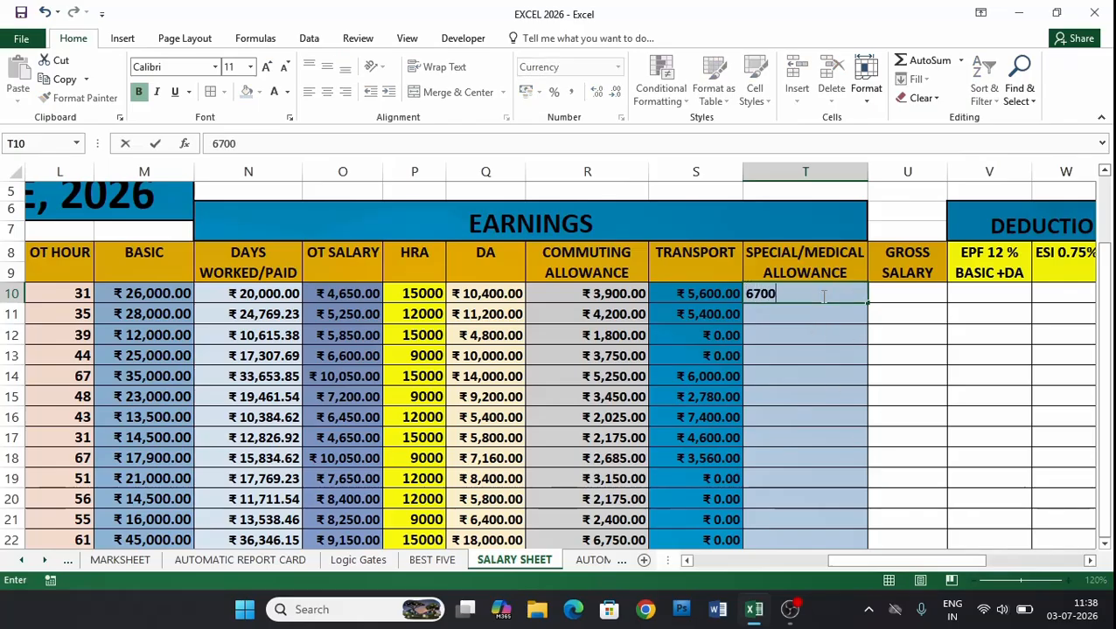
pyautogui.press('Return')
pyautogui.write('3')
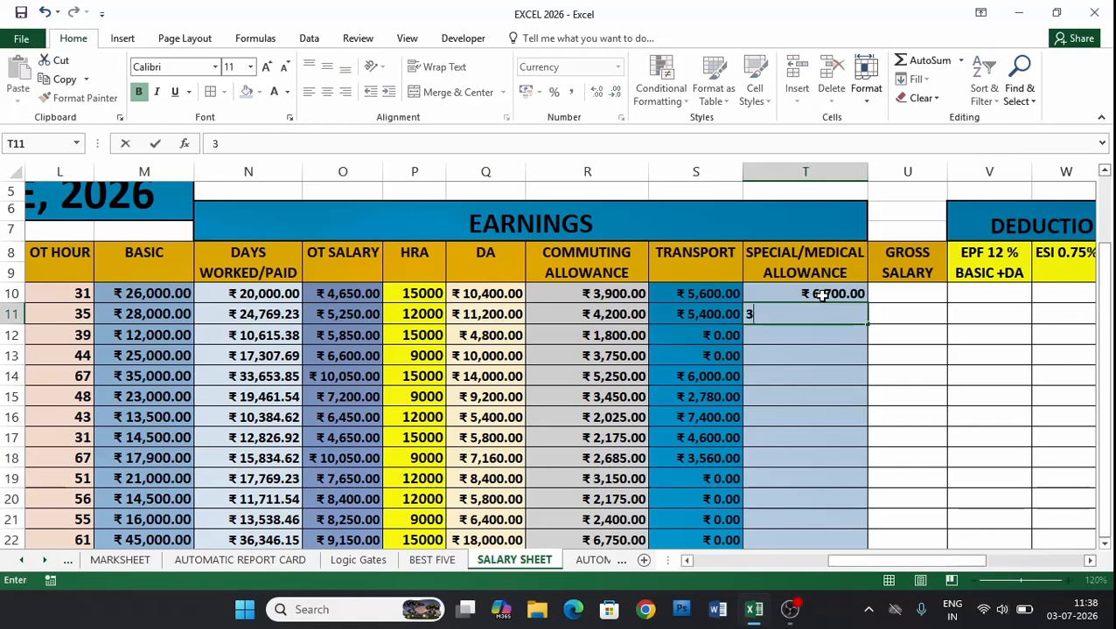
pyautogui.write('500')
pyautogui.press('Return')
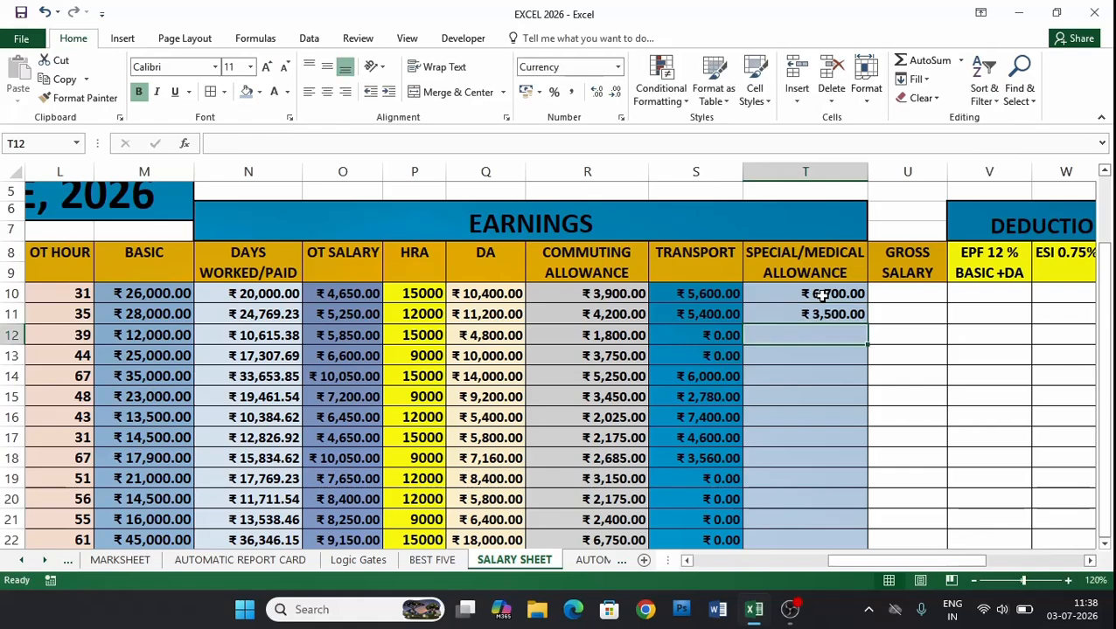
pyautogui.write('2,300')
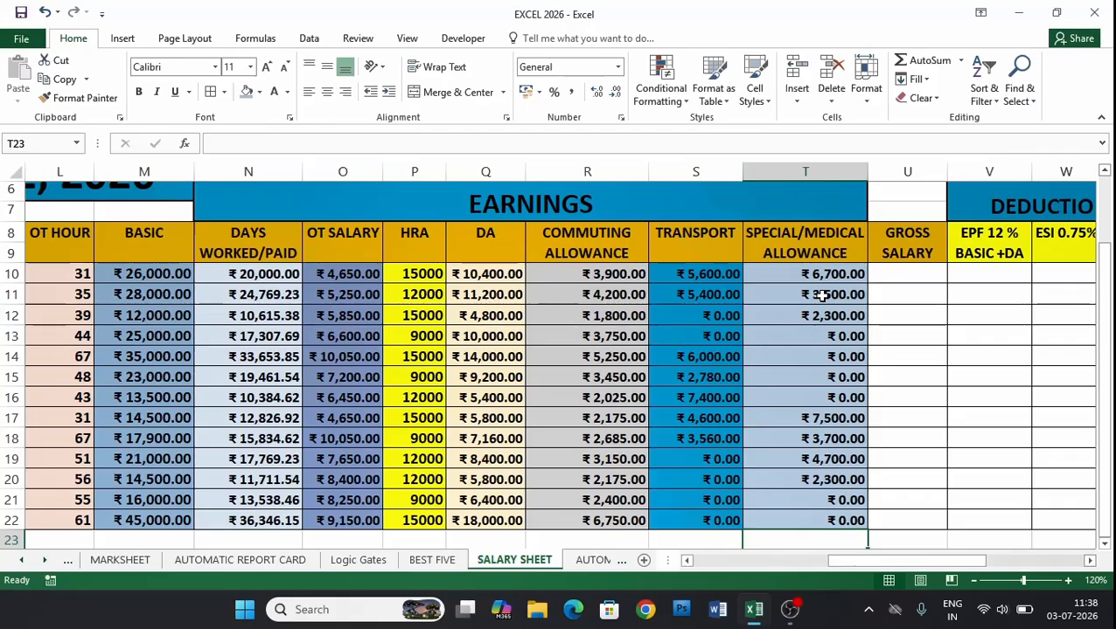
pyautogui.click(962, 348)
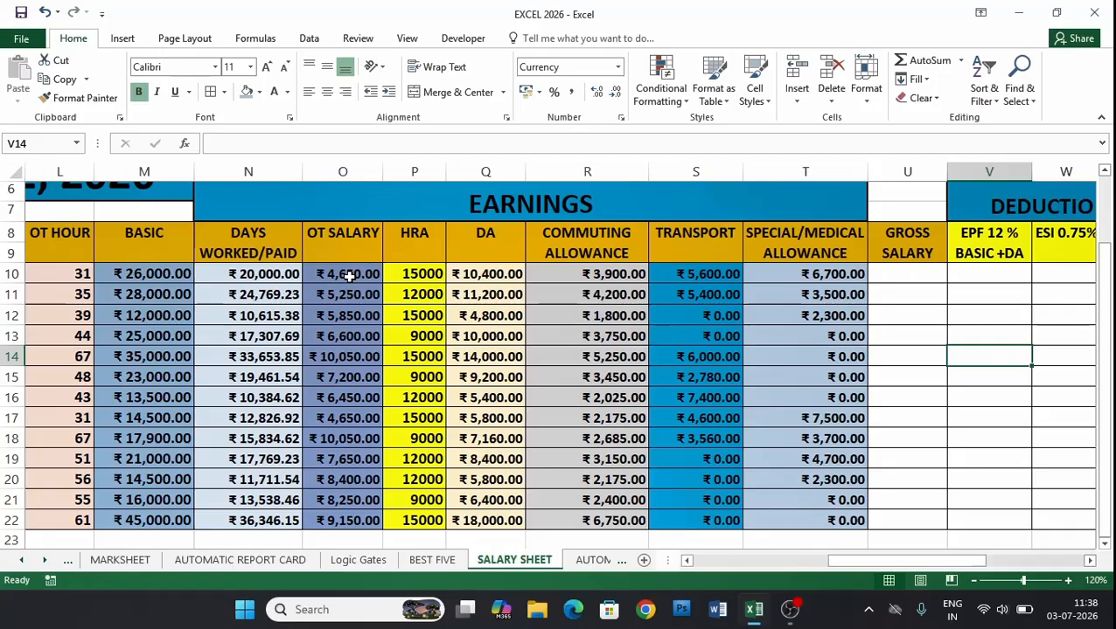
pyautogui.click(429, 272)
pyautogui.click(515, 278)
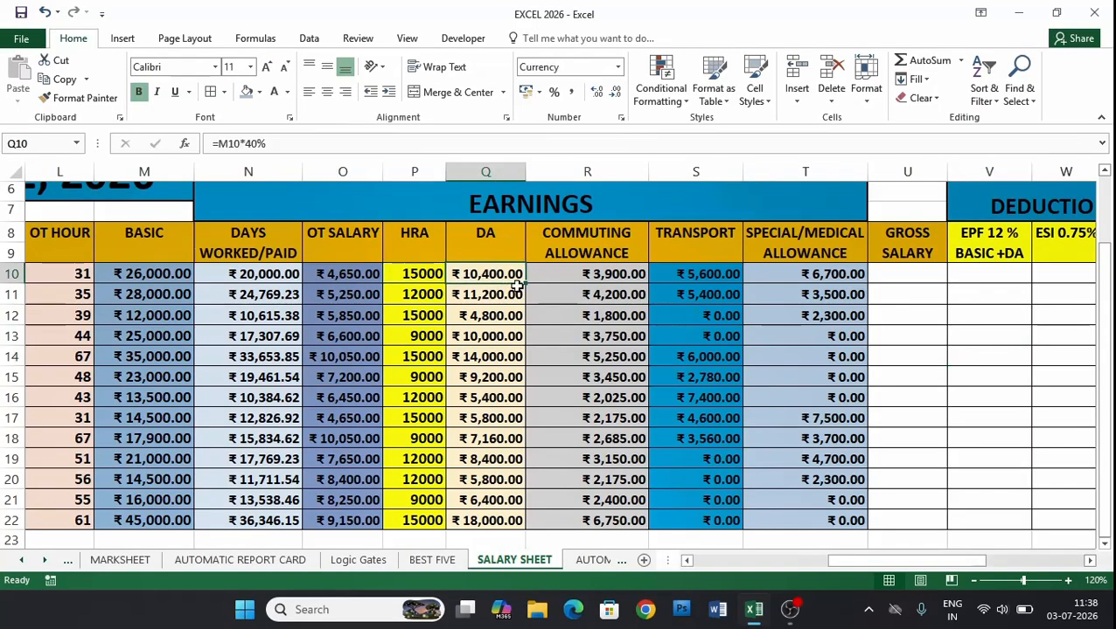
pyautogui.click(593, 274)
pyautogui.click(717, 274)
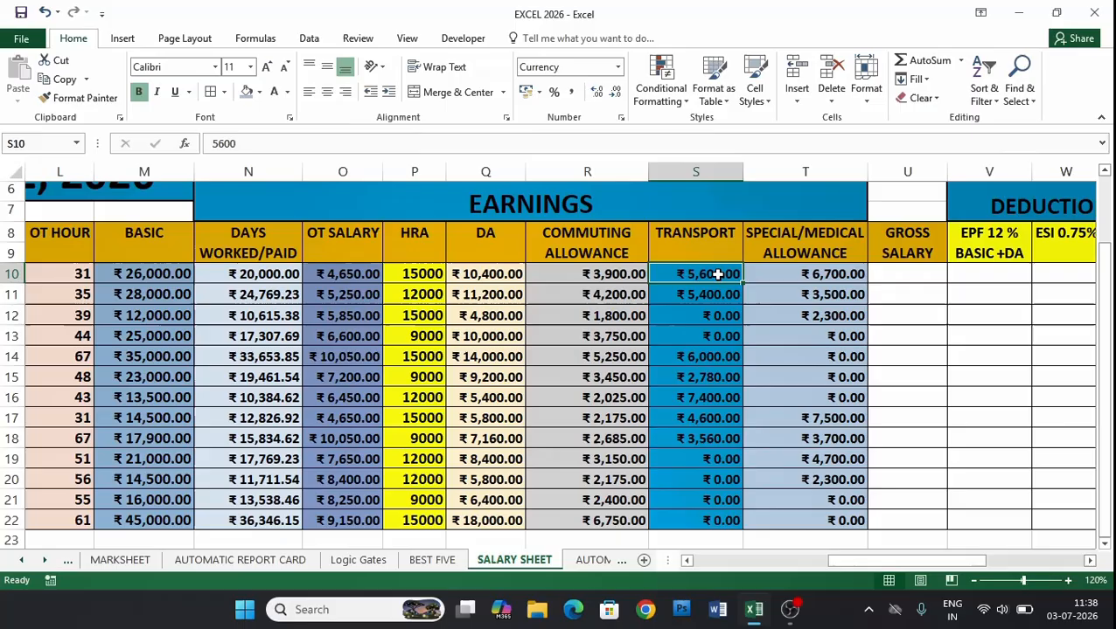
pyautogui.click(813, 274)
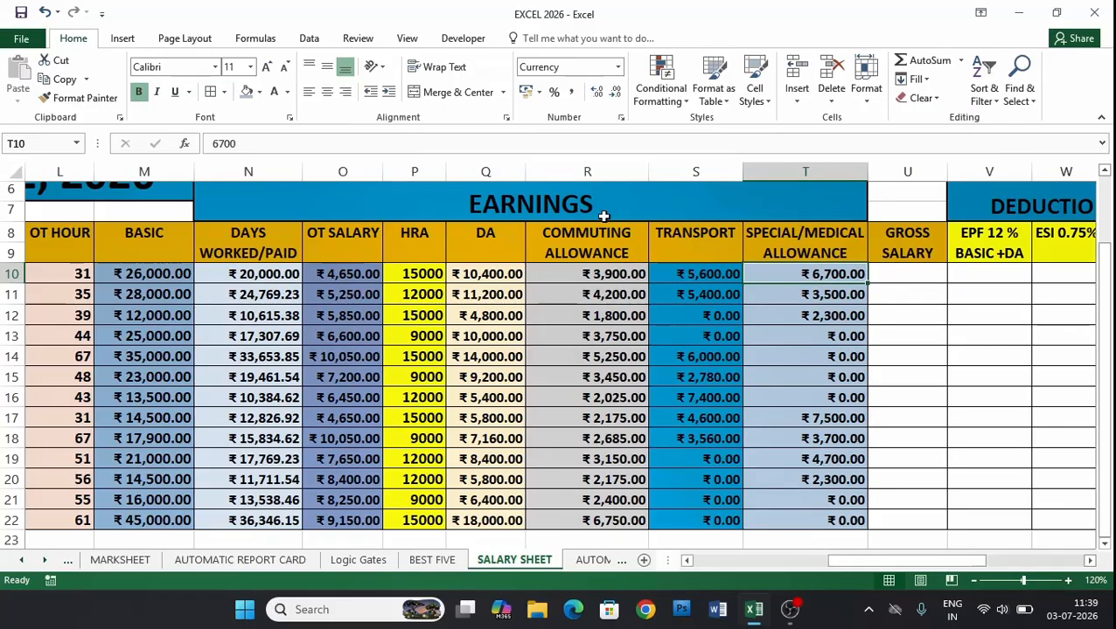
# Step: Calculate the first employee's gross salary in U10 with =SUM(N10:T10) and copy the formula down to U22
pyautogui.click(921, 275)
pyautogui.write('=')
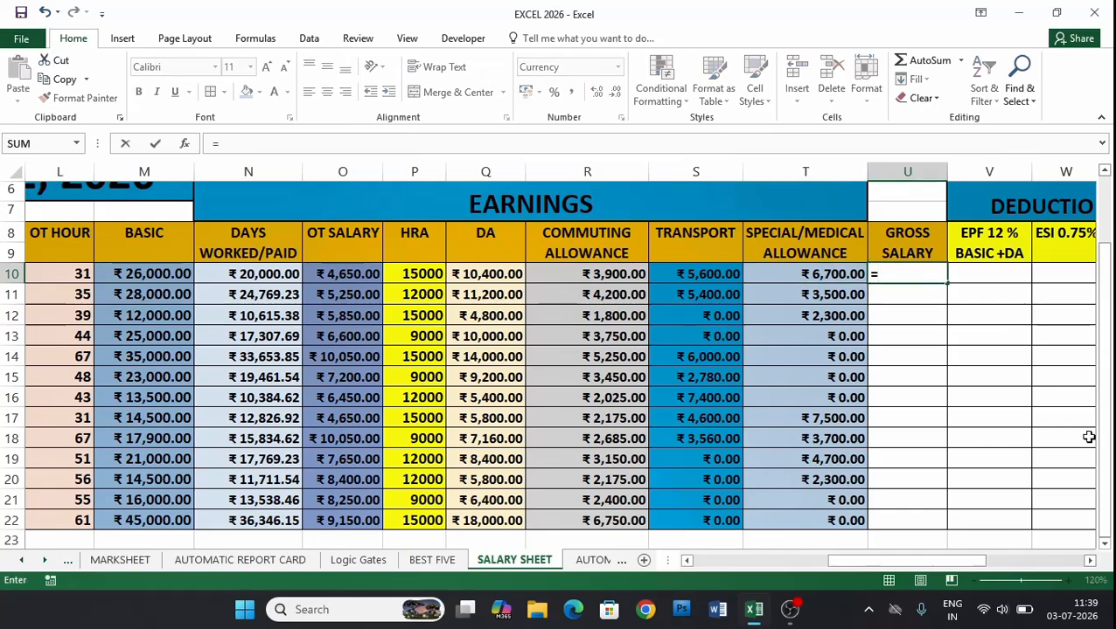
pyautogui.write('SUM(')
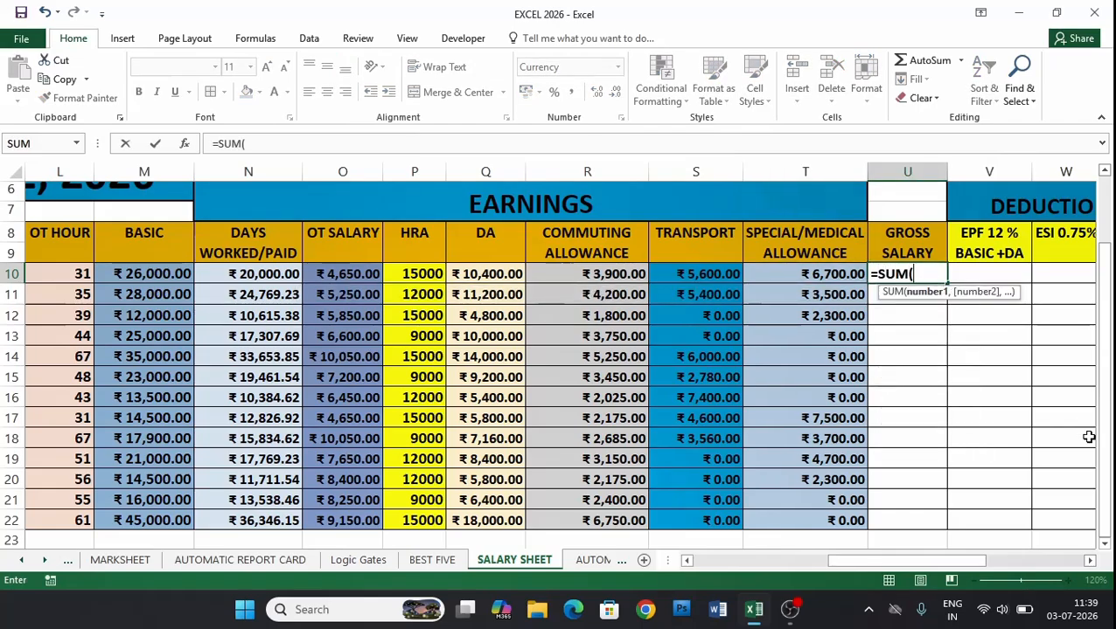
pyautogui.moveTo(235, 273); pyautogui.dragTo(835, 274)
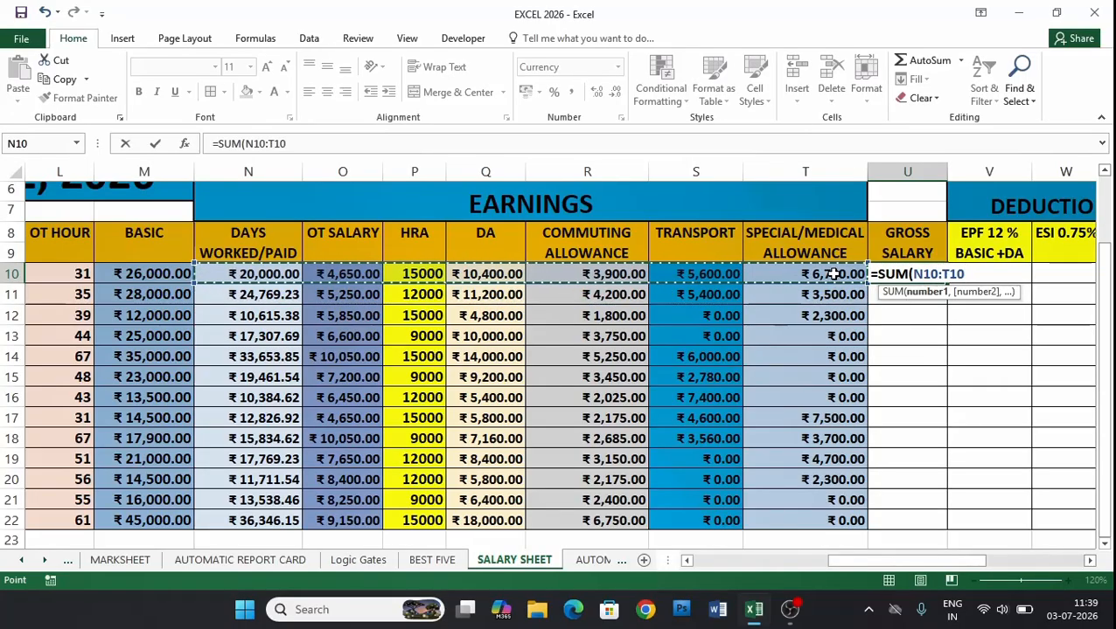
pyautogui.press('Return')
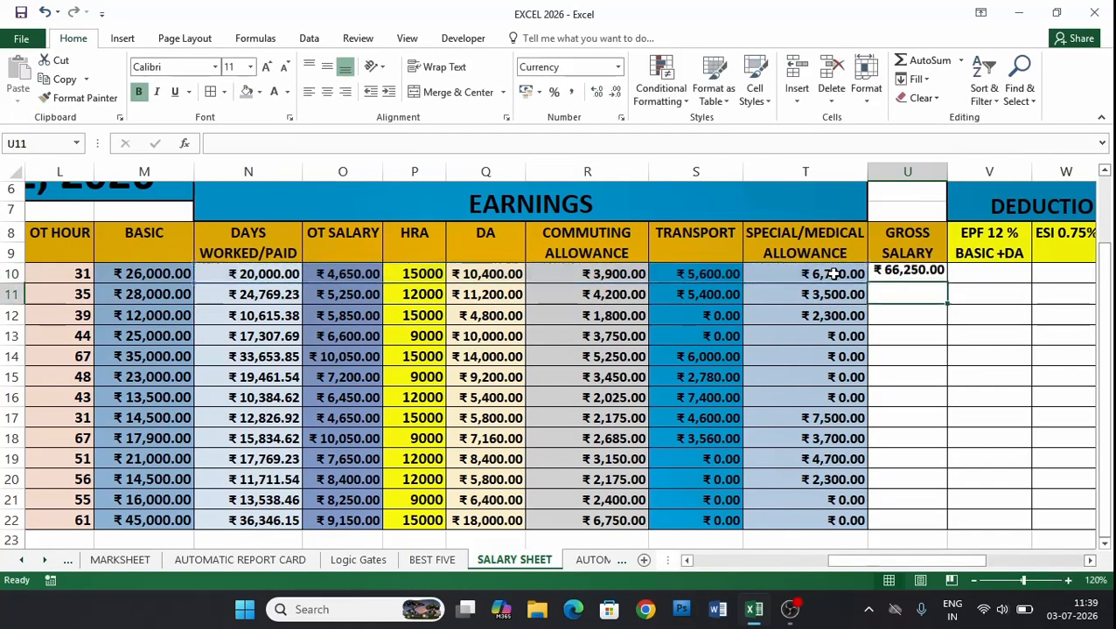
pyautogui.click(924, 274)
pyautogui.moveTo(945, 283); pyautogui.dragTo(949, 529)
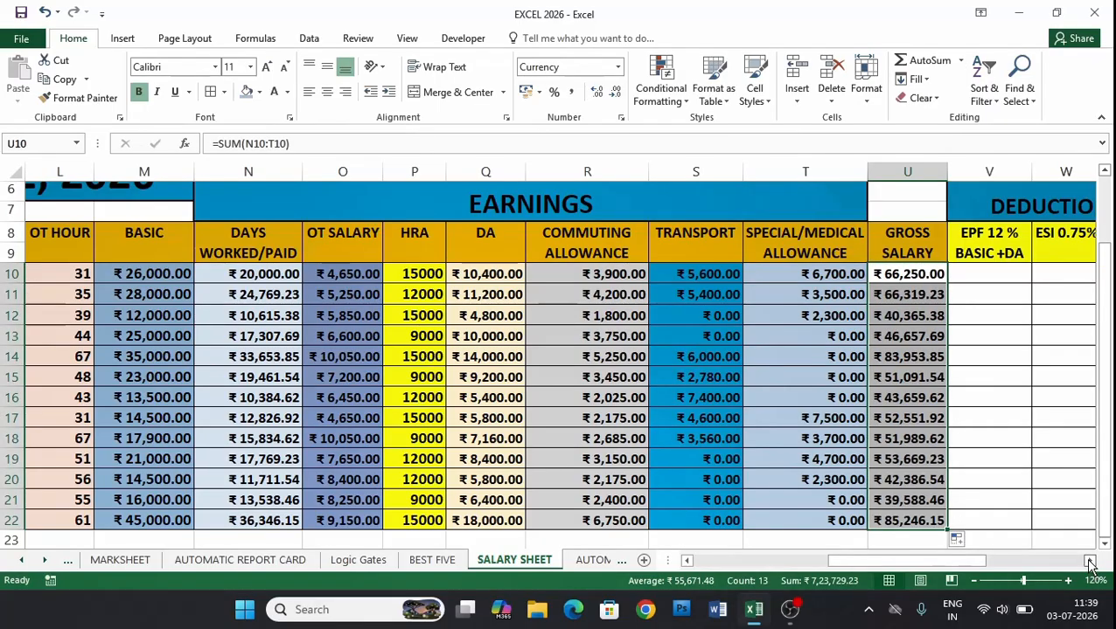
# Step: Calculate the first employee's EPF in V10 as 12% of basic plus DA with =(M10+Q10)*12%
pyautogui.click(1090, 561)
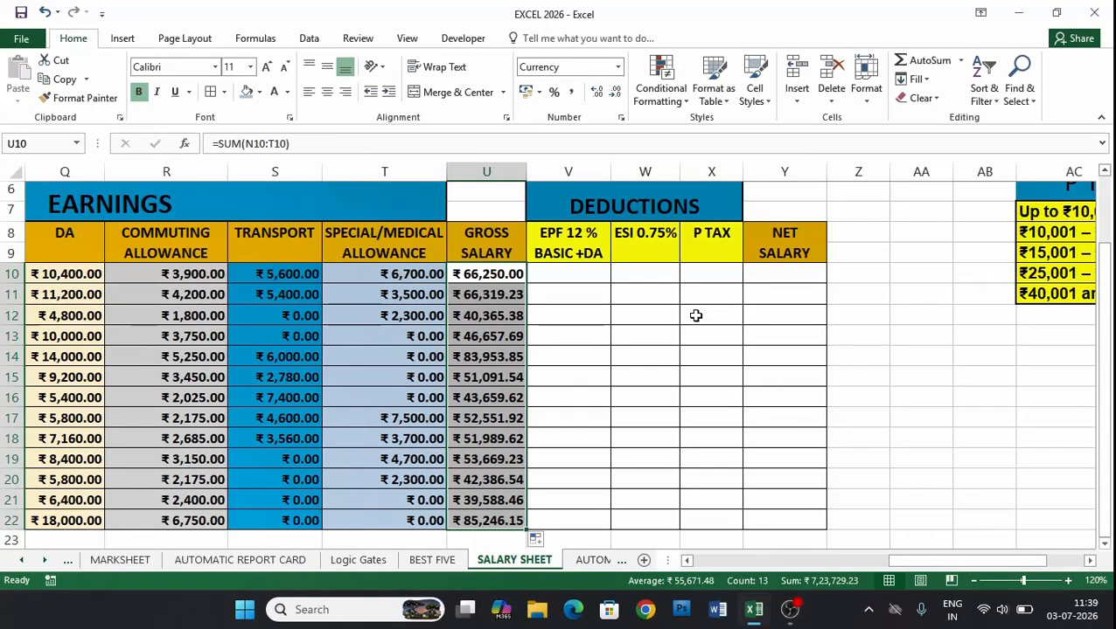
pyautogui.click(479, 276)
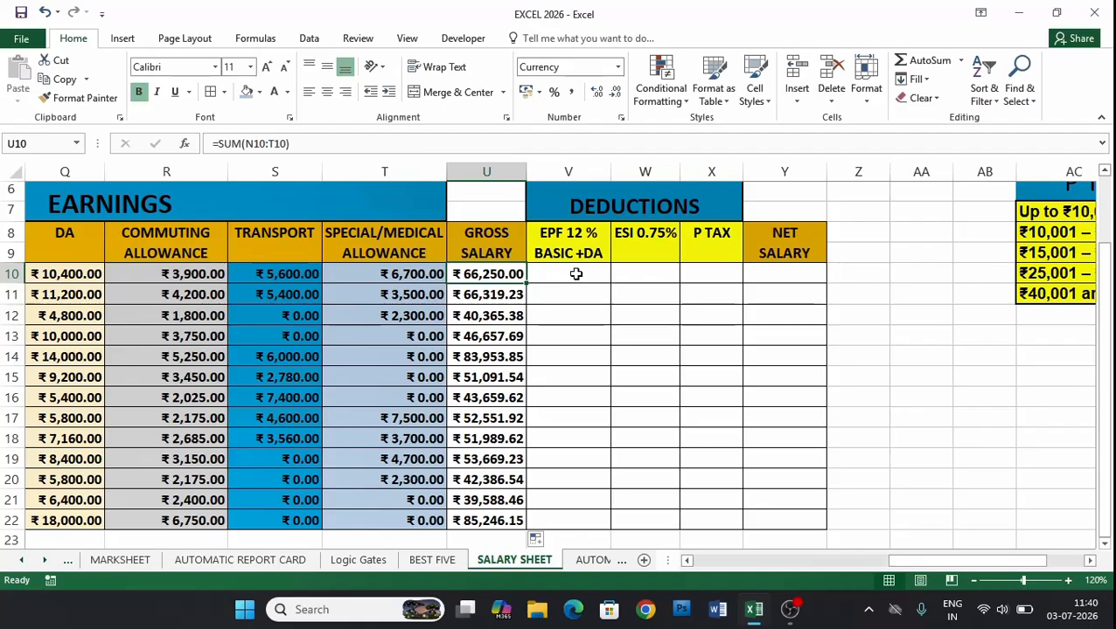
pyautogui.click(577, 274)
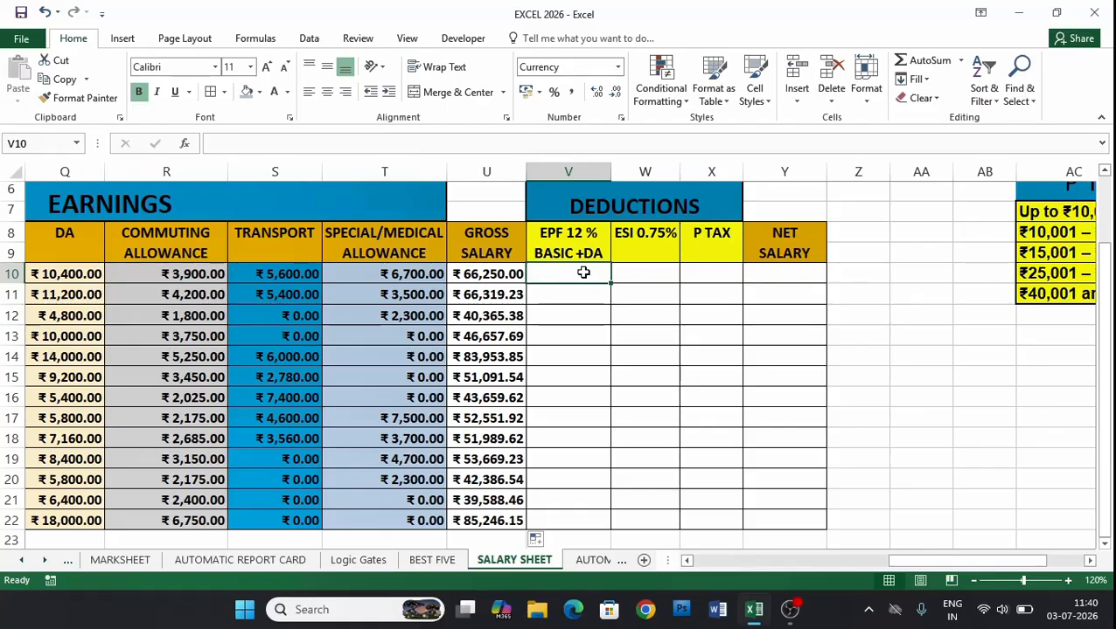
pyautogui.write('=')
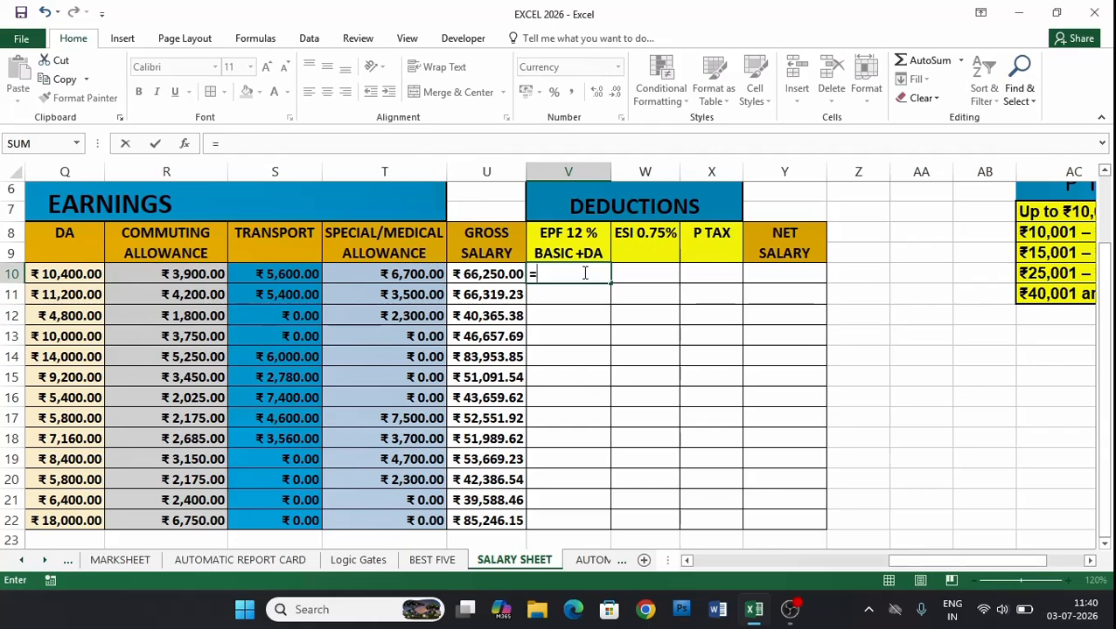
pyautogui.write('(')
pyautogui.moveTo(951, 561); pyautogui.dragTo(883, 572)
pyautogui.click(169, 273)
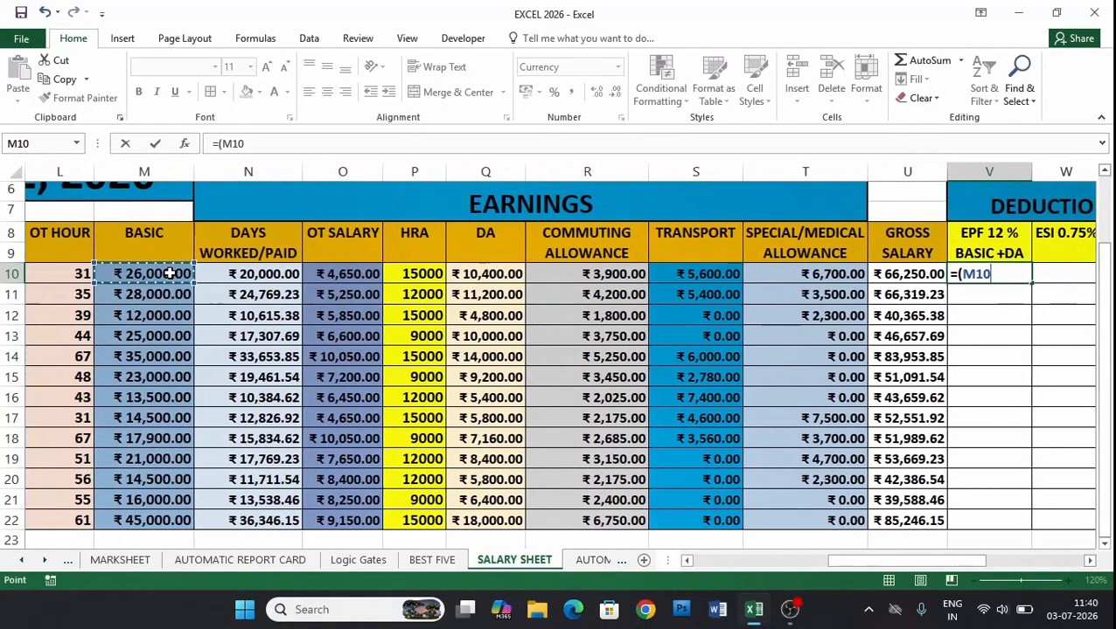
pyautogui.write('+')
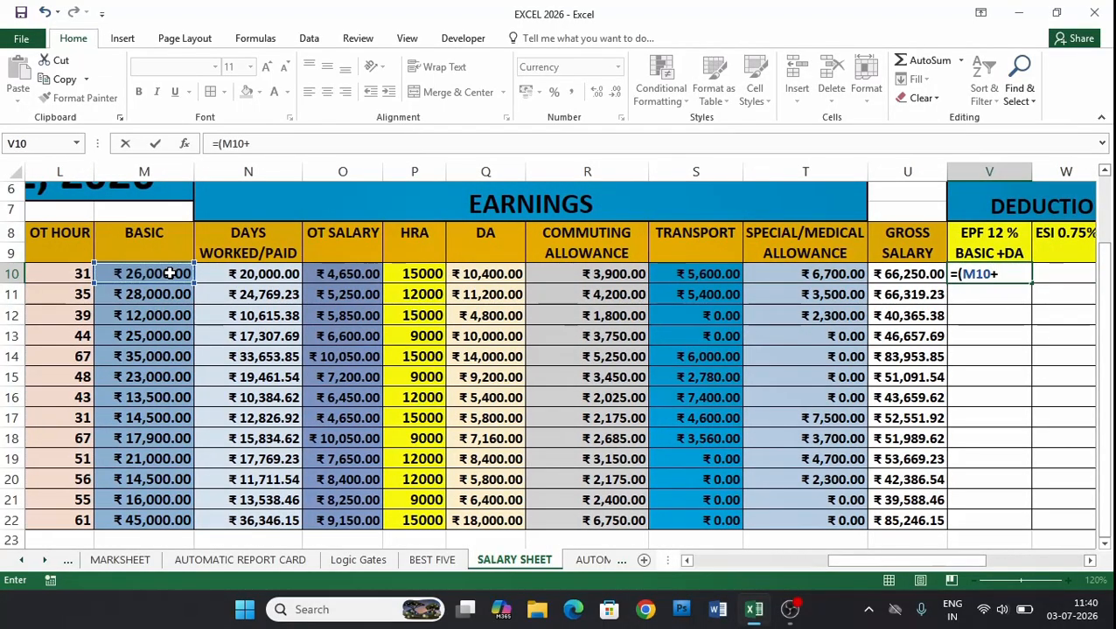
pyautogui.click(477, 274)
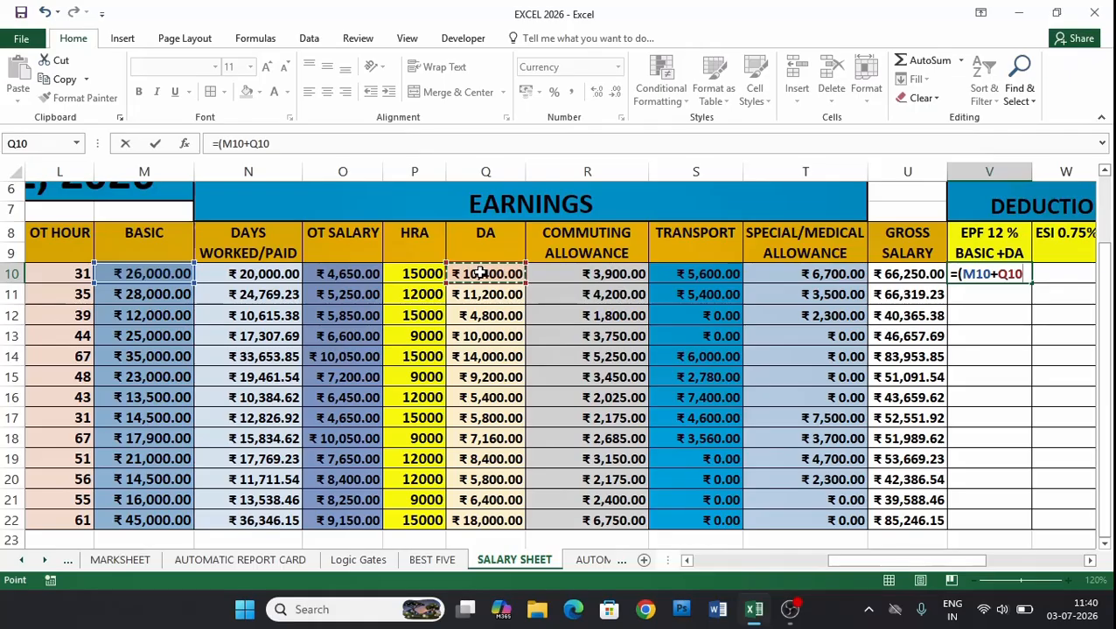
pyautogui.write(')*')
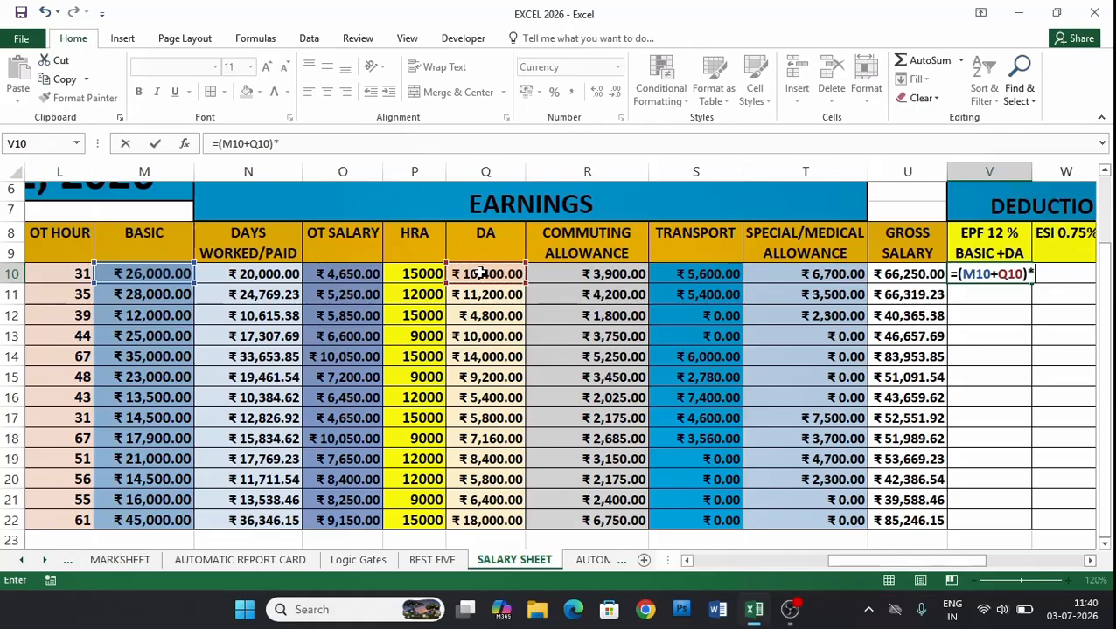
pyautogui.write('12%')
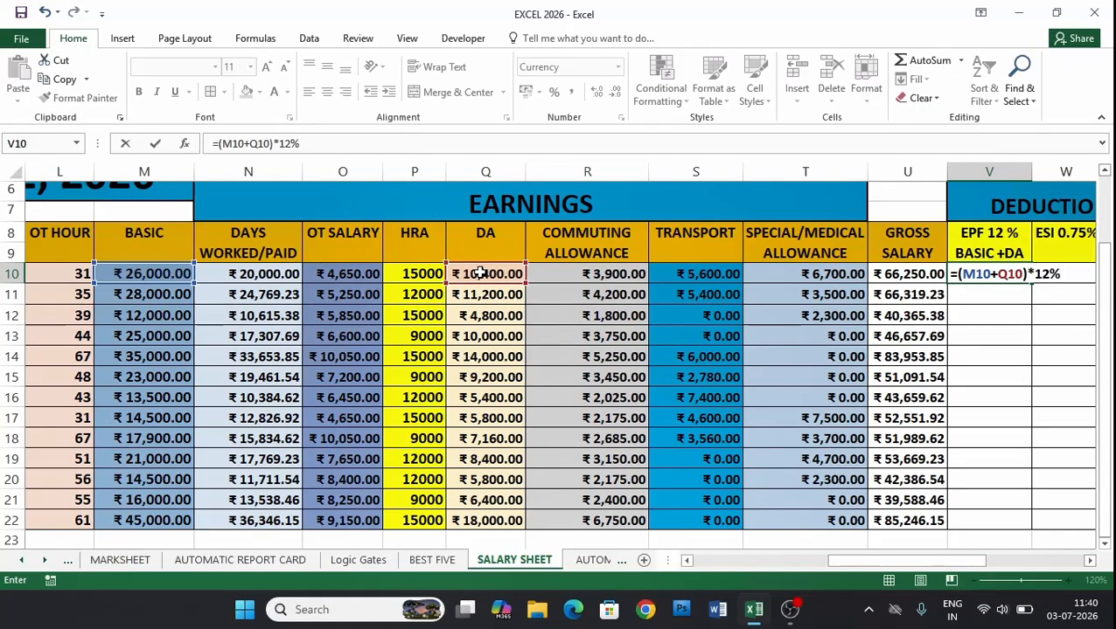
pyautogui.press('Return')
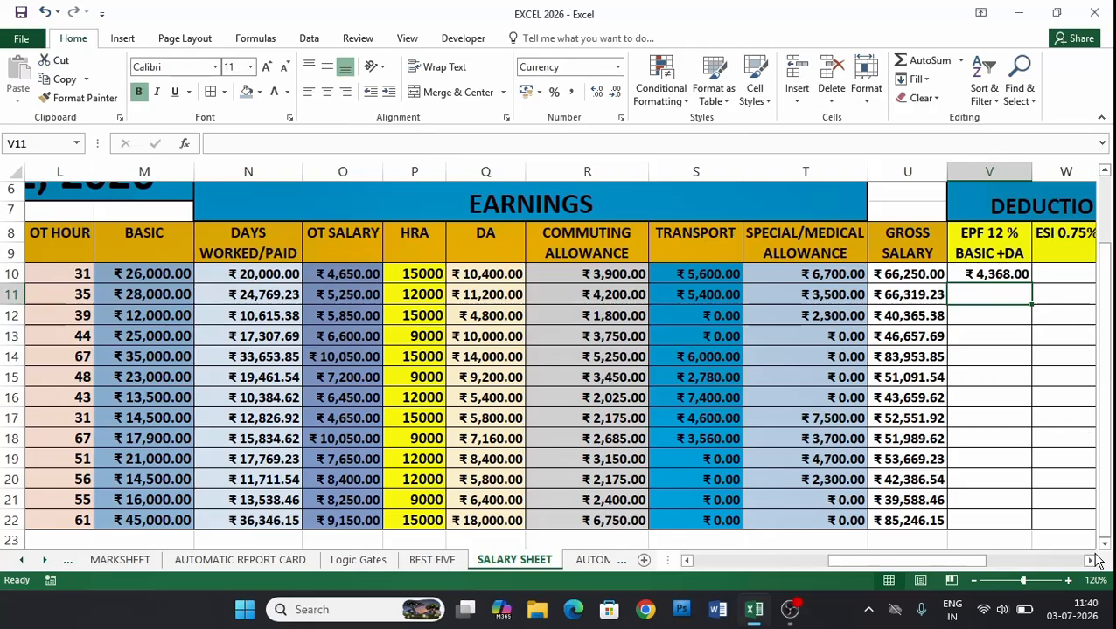
# Step: Copy the EPF formula from V10 down to V22 for the remaining employees
pyautogui.hscroll(3, 1097, 562)
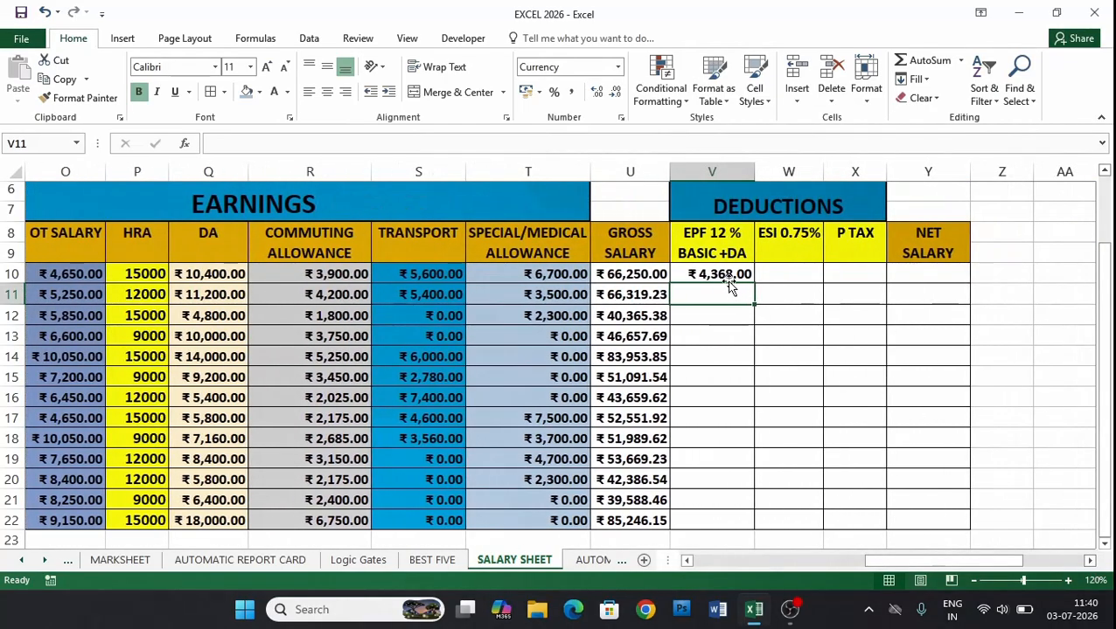
pyautogui.click(728, 277)
pyautogui.moveTo(753, 284); pyautogui.dragTo(752, 531)
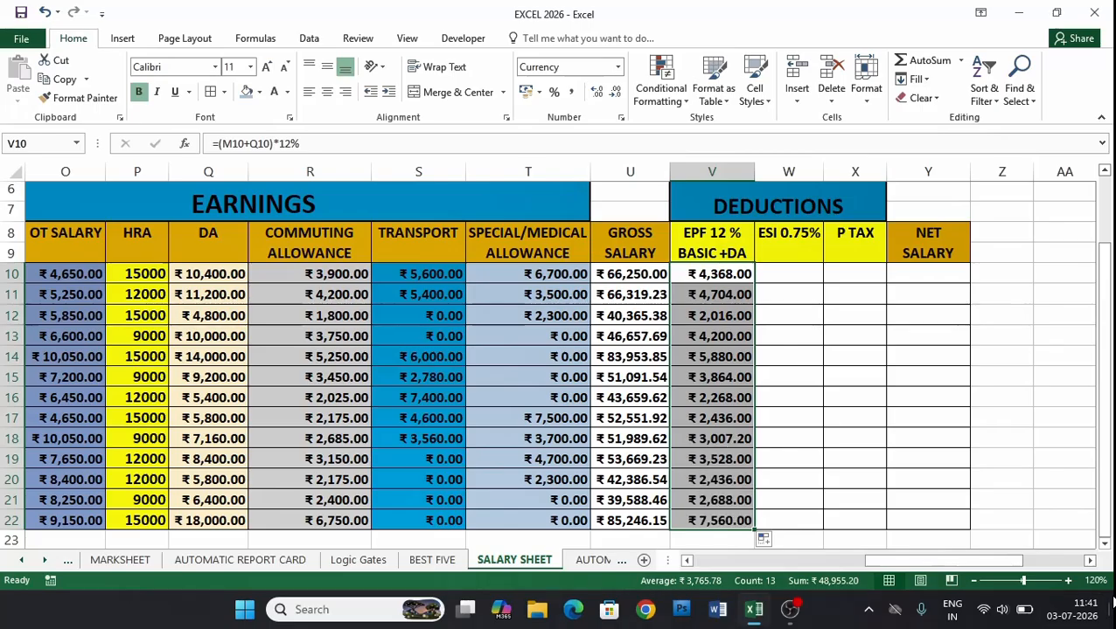
pyautogui.click(732, 395)
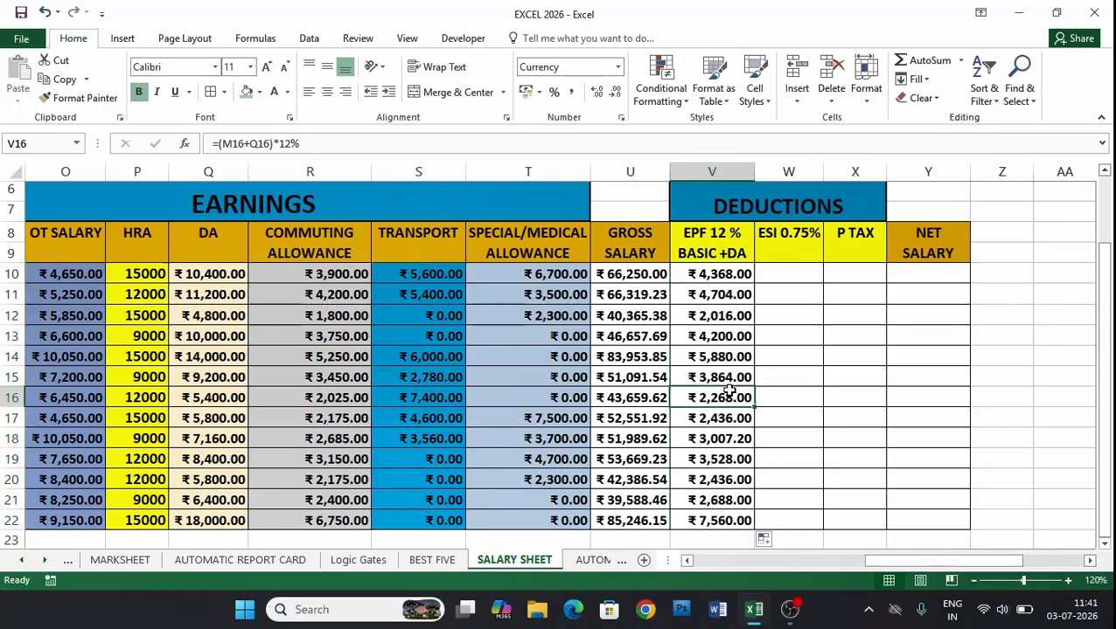
# Step: Calculate the first employee's ESI in W10 as 0.75% of the gross salary with =U10*0.75%
pyautogui.click(790, 274)
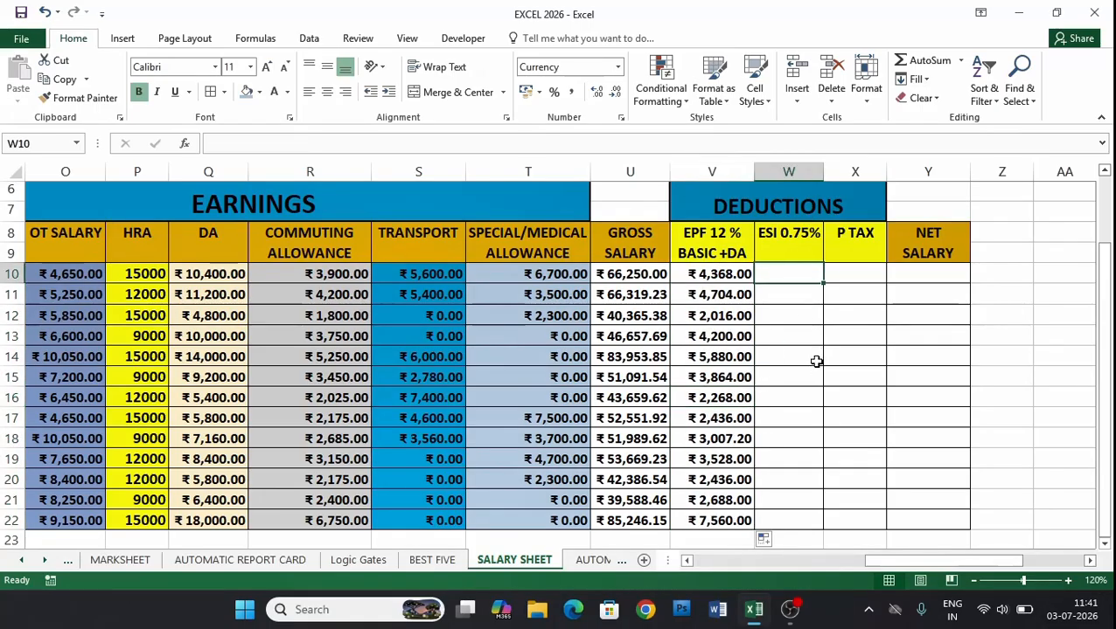
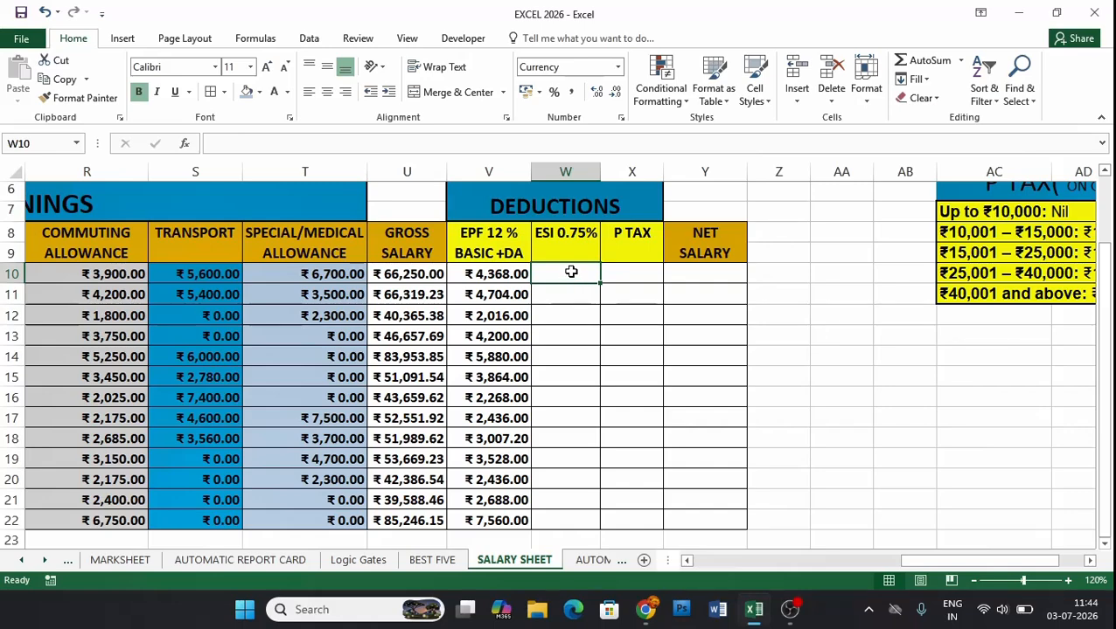
pyautogui.write('=')
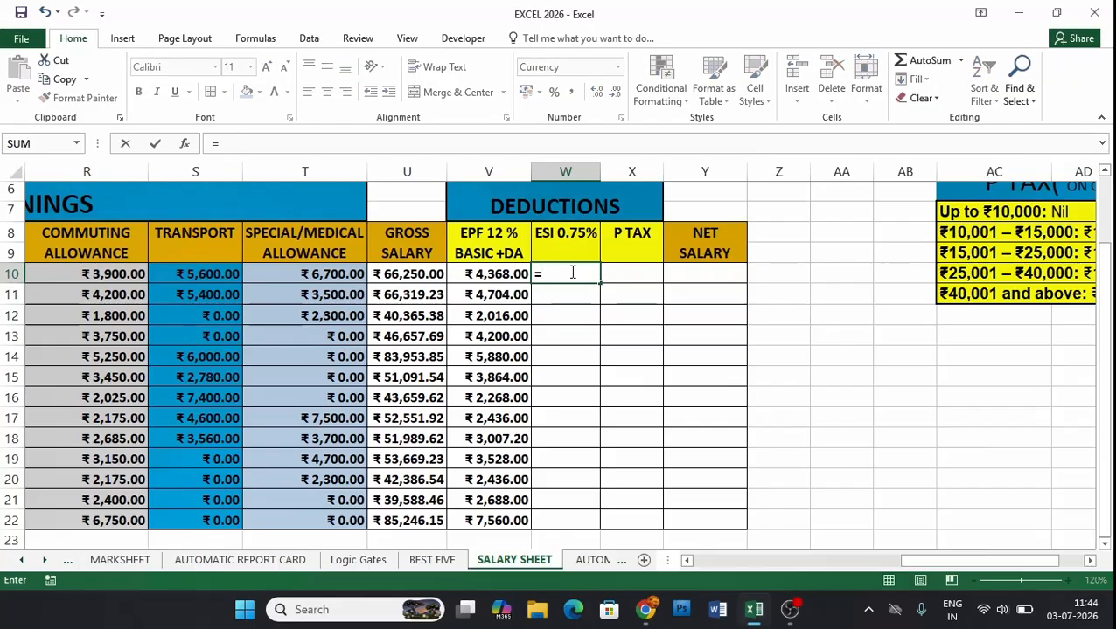
pyautogui.click(417, 277)
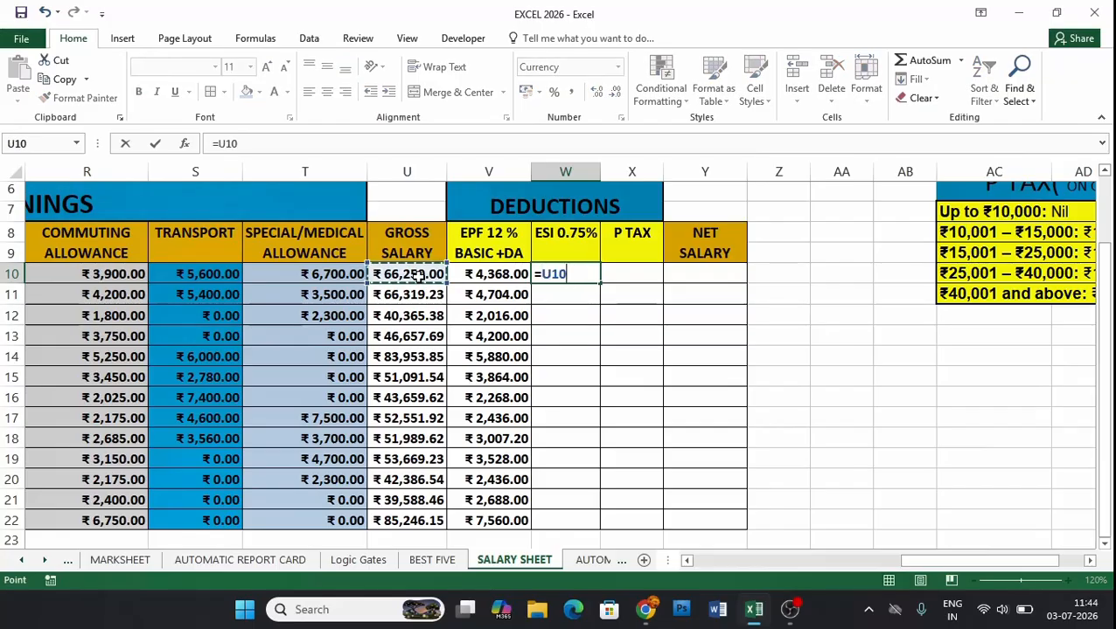
pyautogui.write('*')
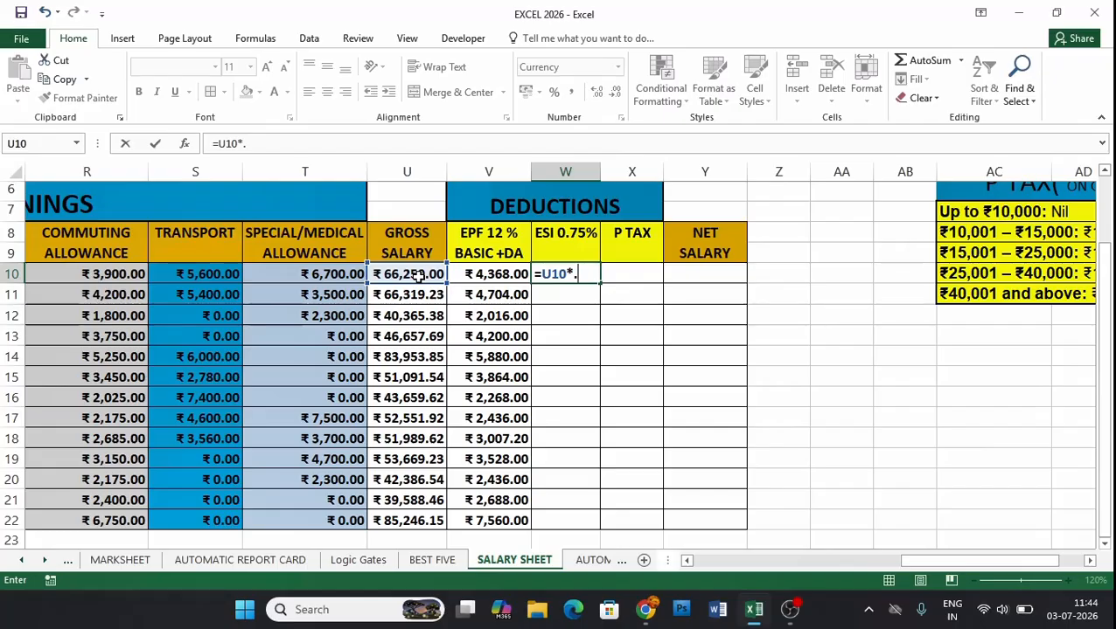
pyautogui.write('.75%')
pyautogui.press('Return')
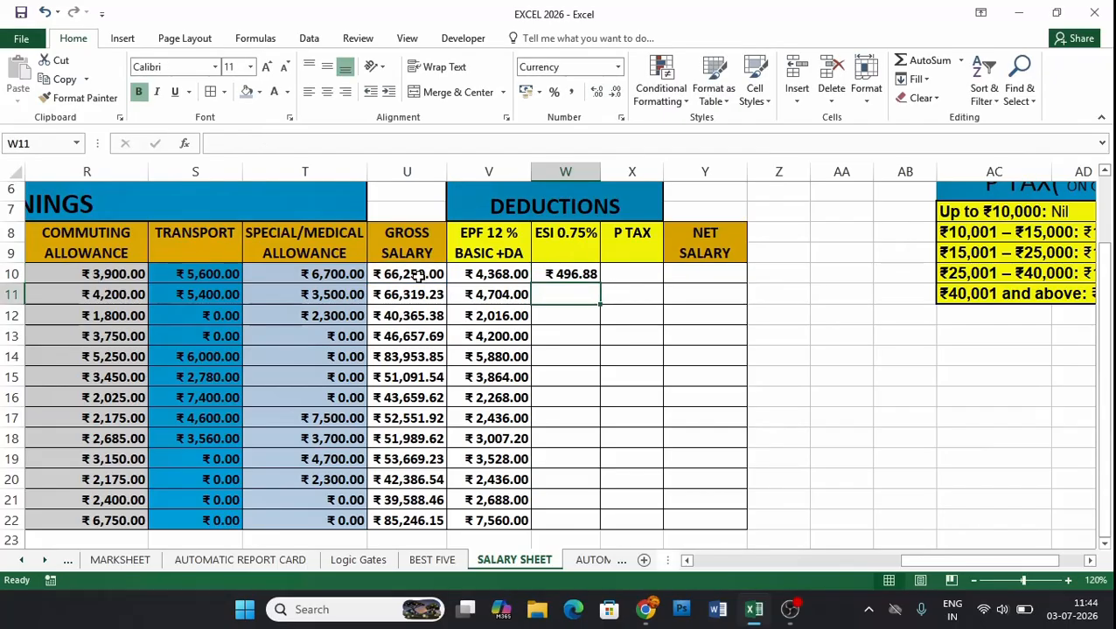
# Step: Change the ESI formula in W10 to =IF(U10<21000,U10*0.75%,0) and copy it down to W22
pyautogui.click(582, 273)
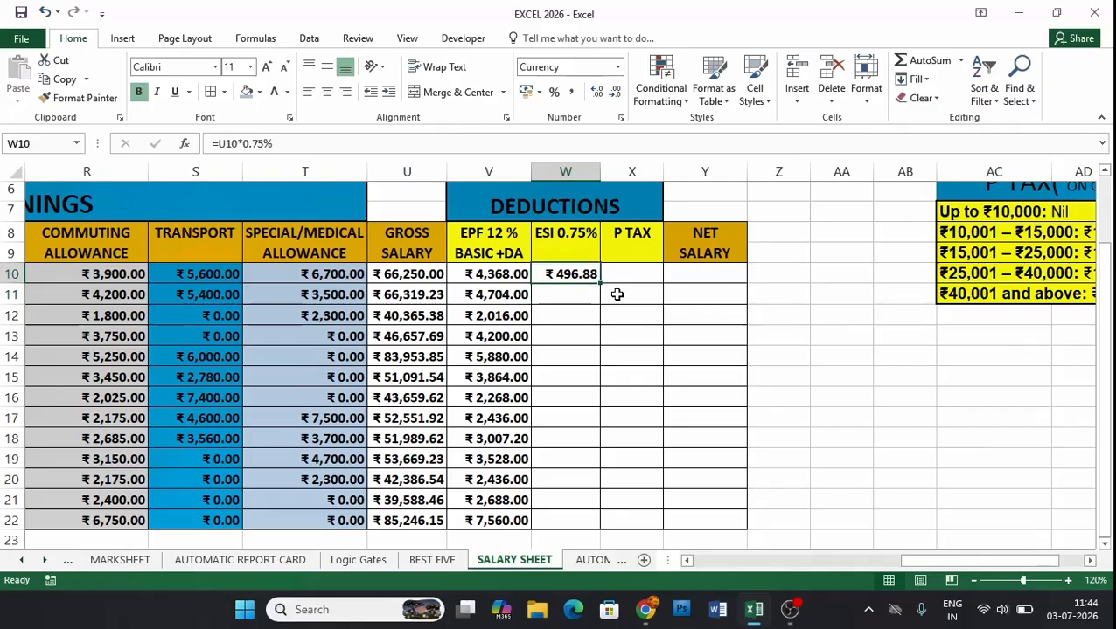
pyautogui.doubleClick(582, 274)
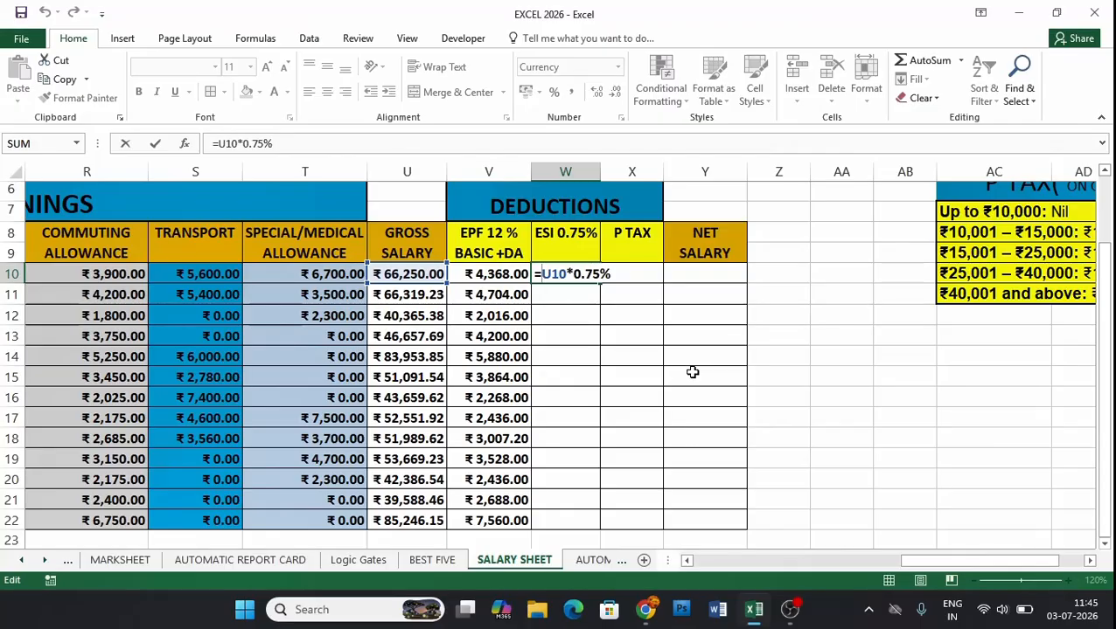
pyautogui.write('IF')
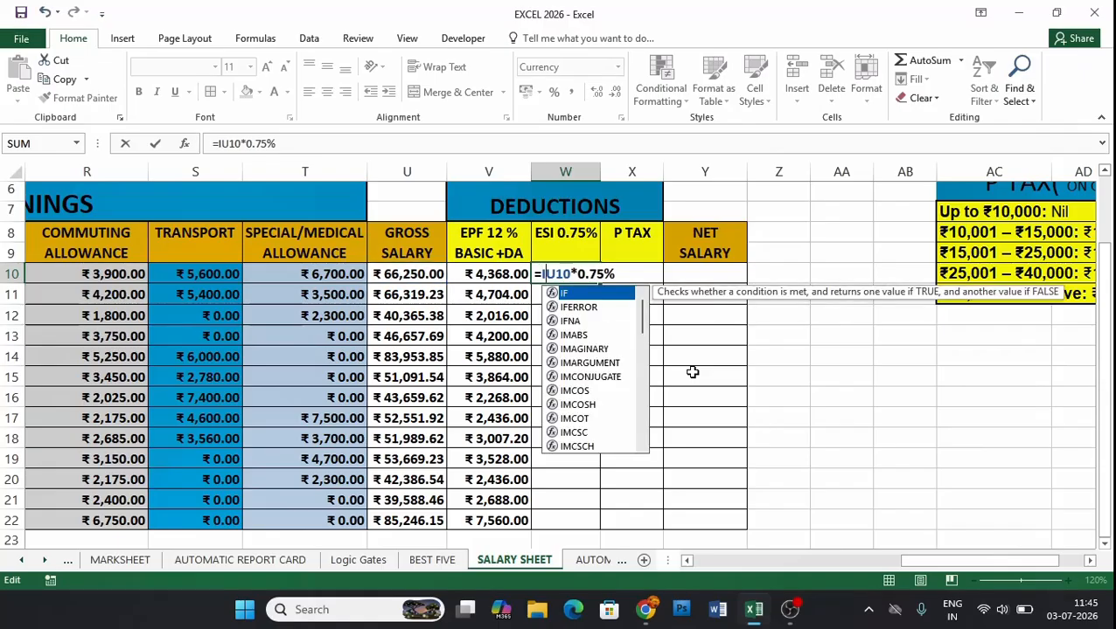
pyautogui.write('(')
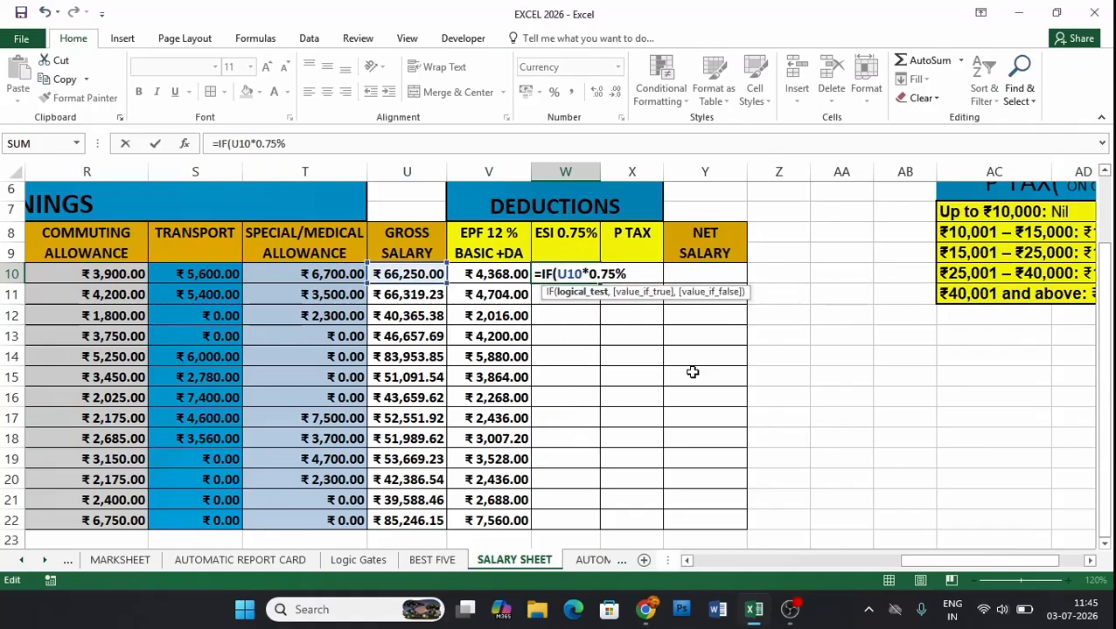
pyautogui.click(411, 274)
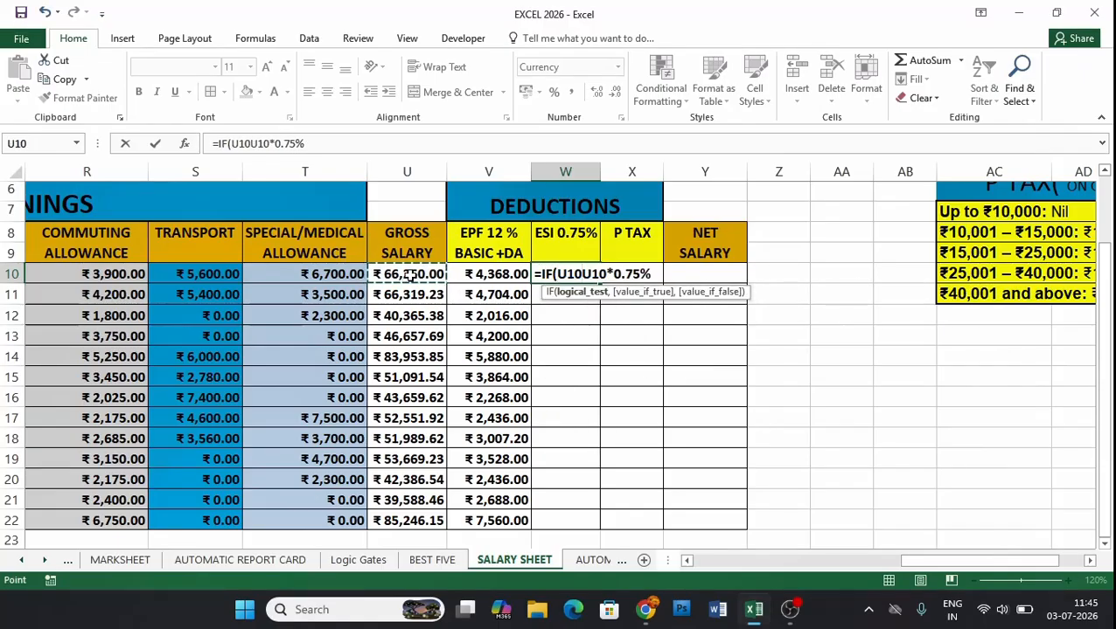
pyautogui.write('<2')
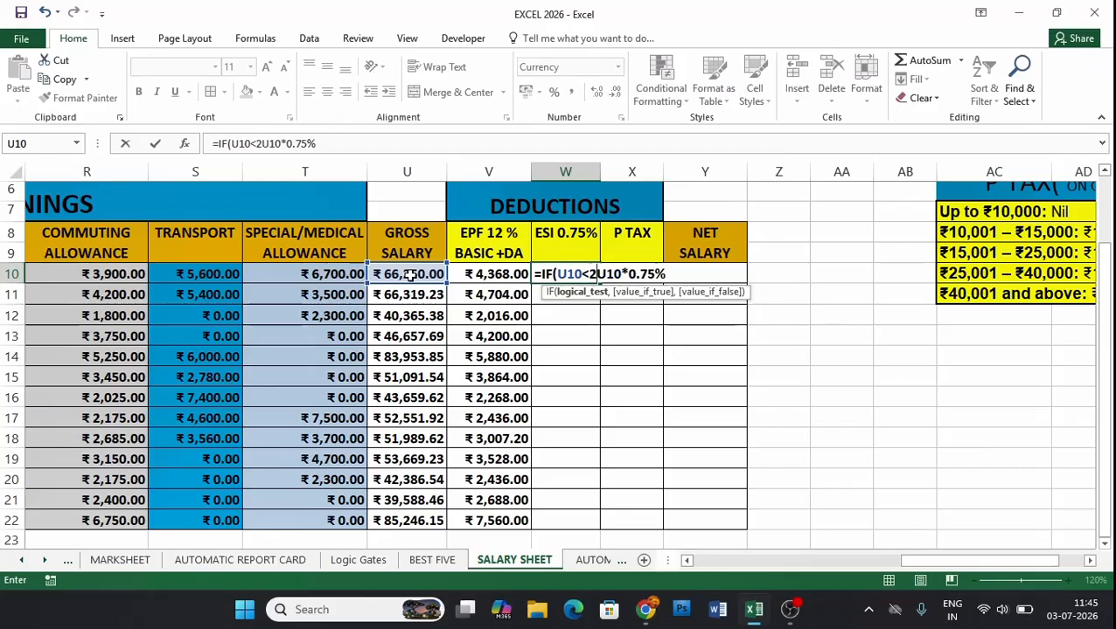
pyautogui.write('1000')
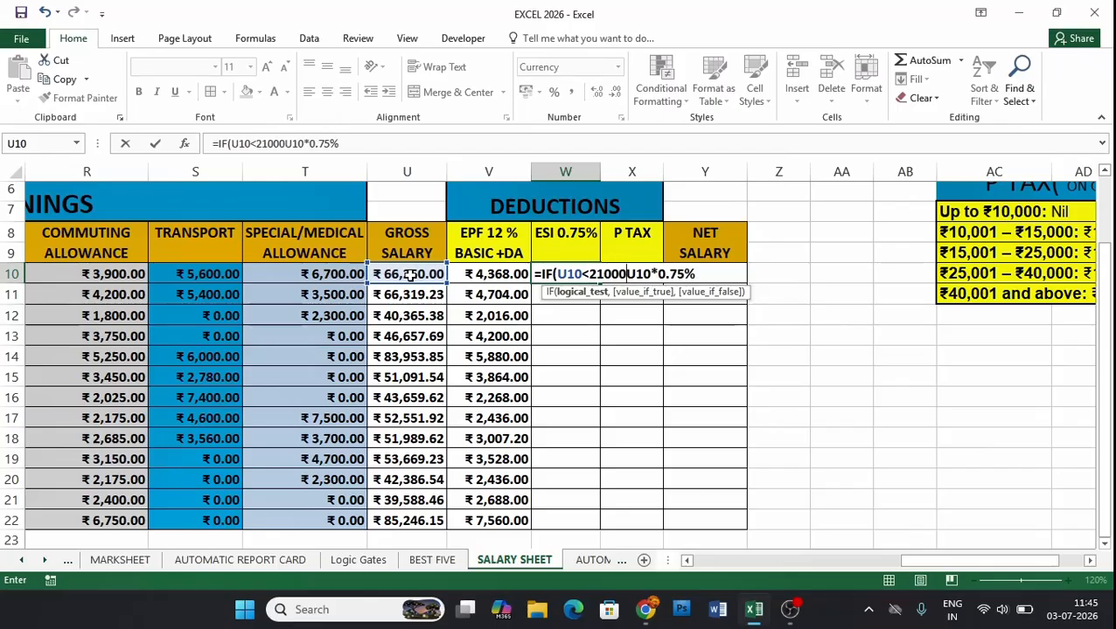
pyautogui.write(',')
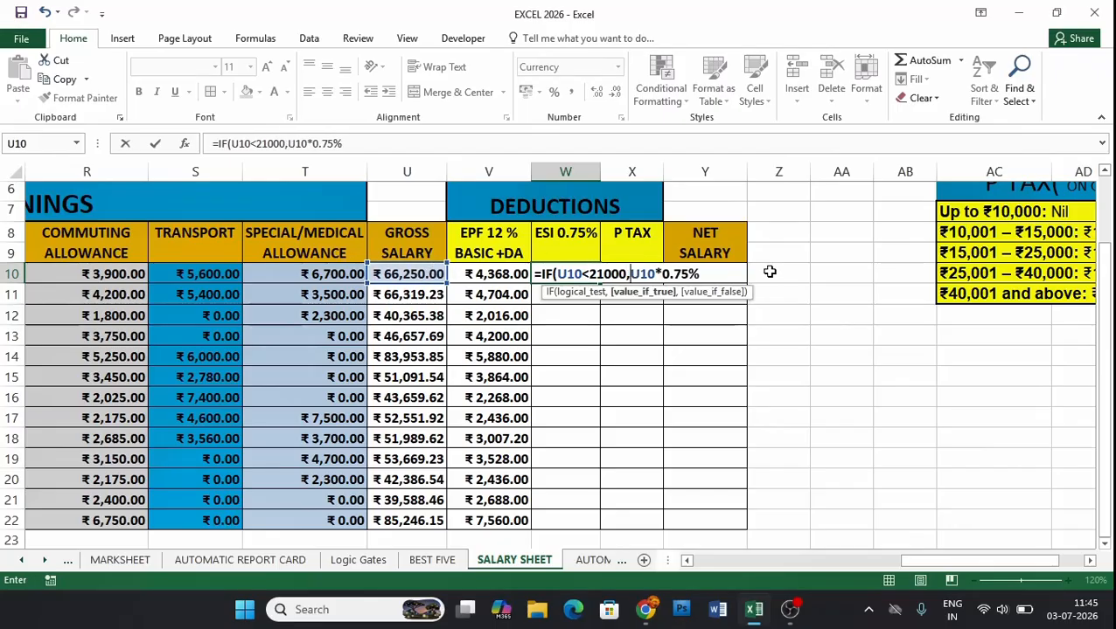
pyautogui.click(707, 274)
pyautogui.write(',')
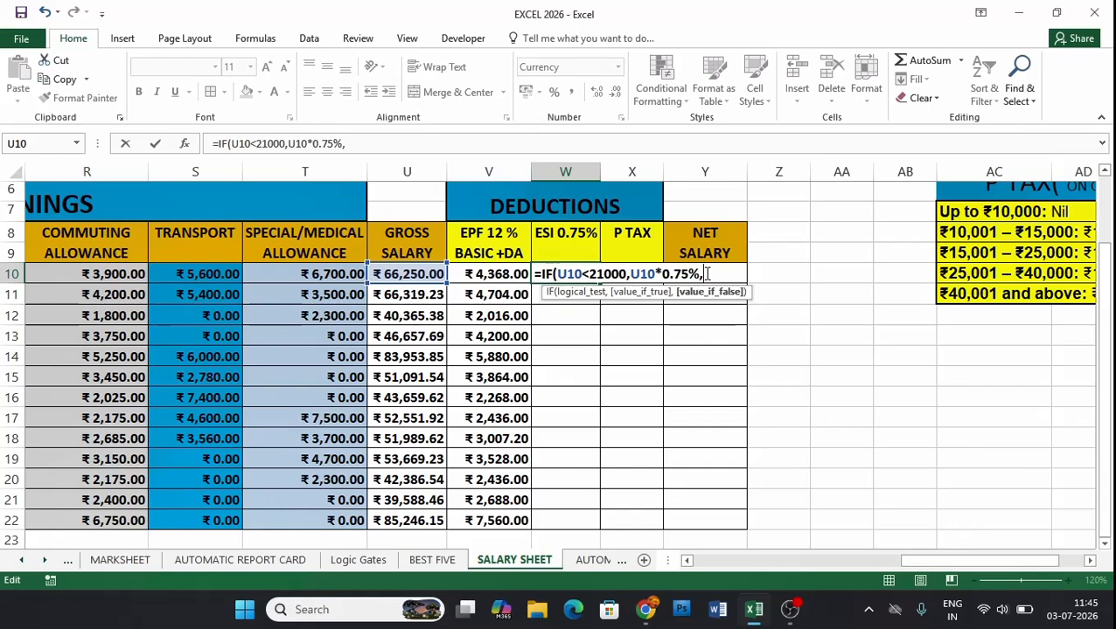
pyautogui.write('0)')
pyautogui.press('Return')
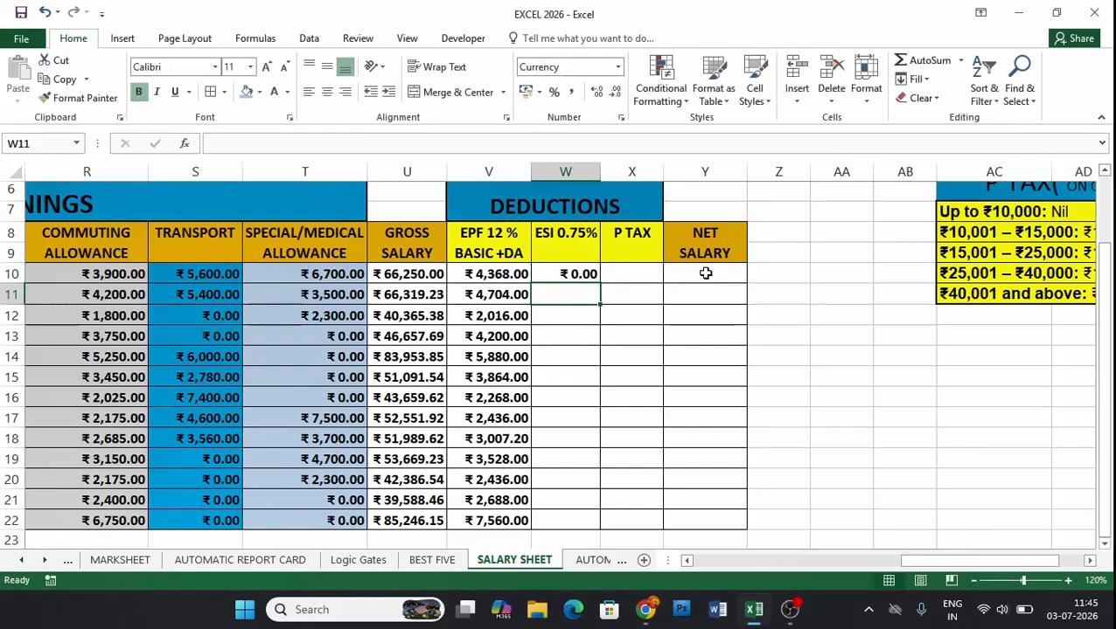
pyautogui.click(568, 274)
pyautogui.moveTo(602, 283); pyautogui.dragTo(595, 525)
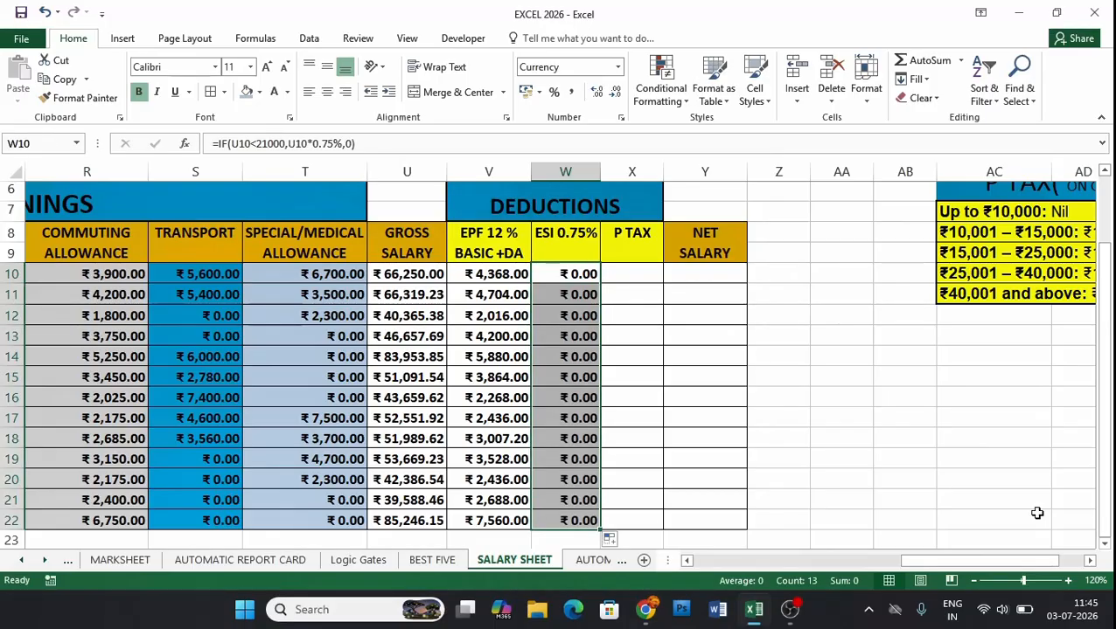
# Step: Set the first employee's basic salary in M10 to 12000 and check the recalculated gross salary and ESI
pyautogui.moveTo(1020, 565); pyautogui.dragTo(927, 583)
pyautogui.moveTo(926, 576); pyautogui.dragTo(923, 577)
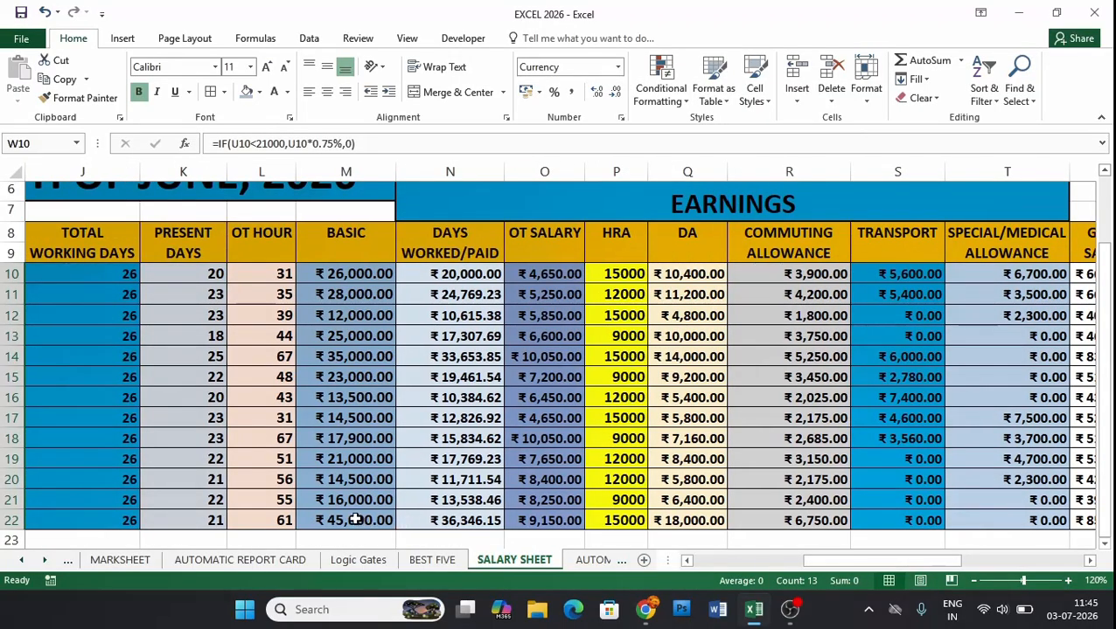
pyautogui.click(352, 273)
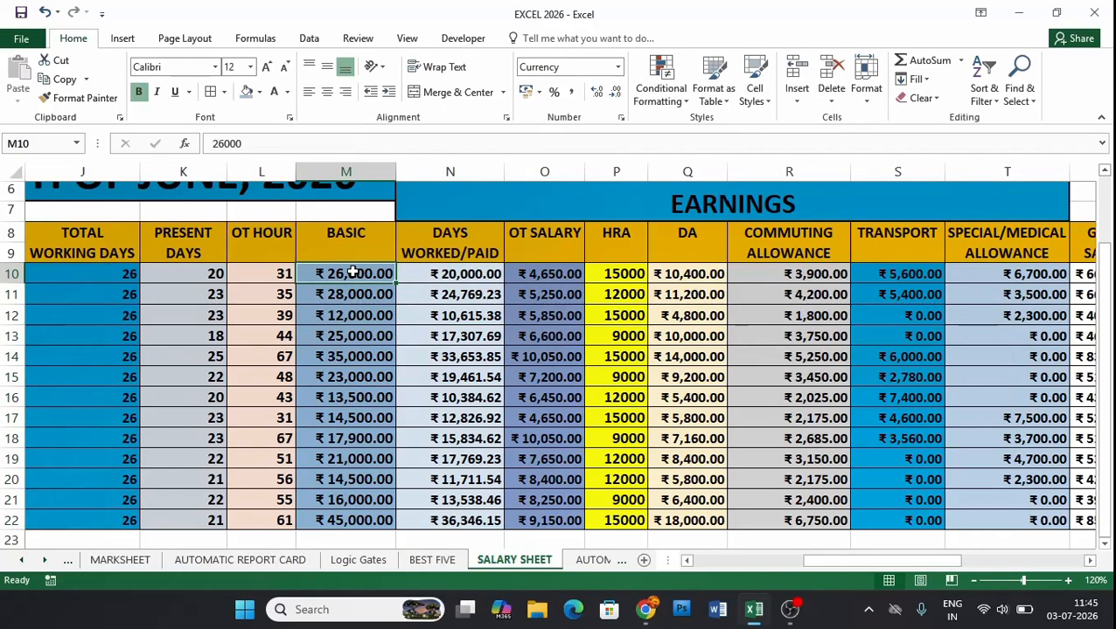
pyautogui.write('1200')
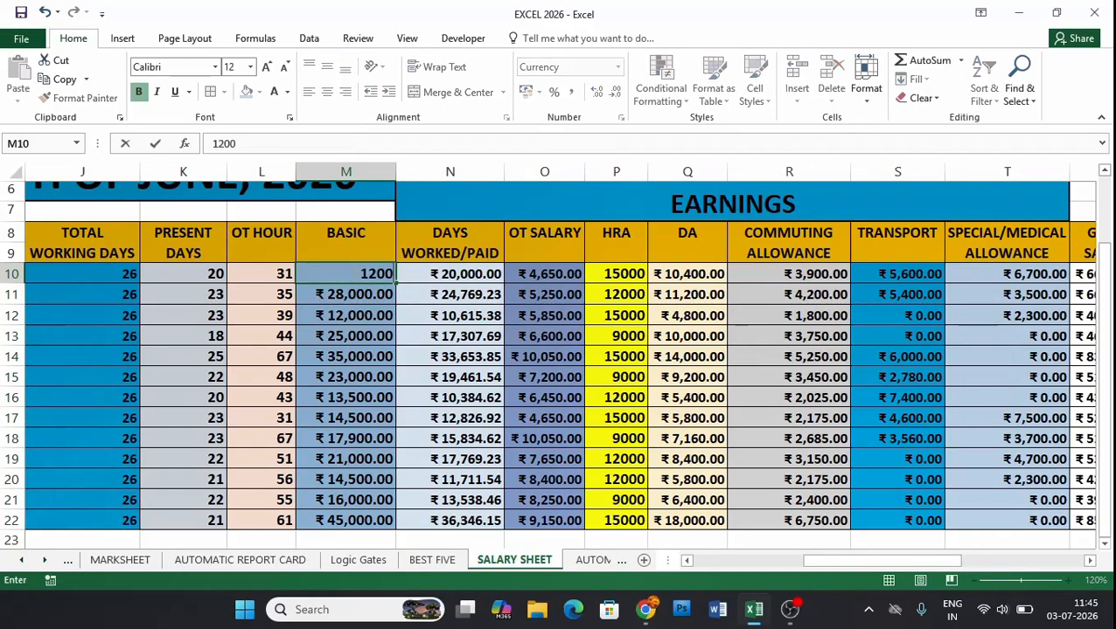
pyautogui.write('0')
pyautogui.click(641, 378)
pyautogui.moveTo(890, 561); pyautogui.dragTo(937, 562)
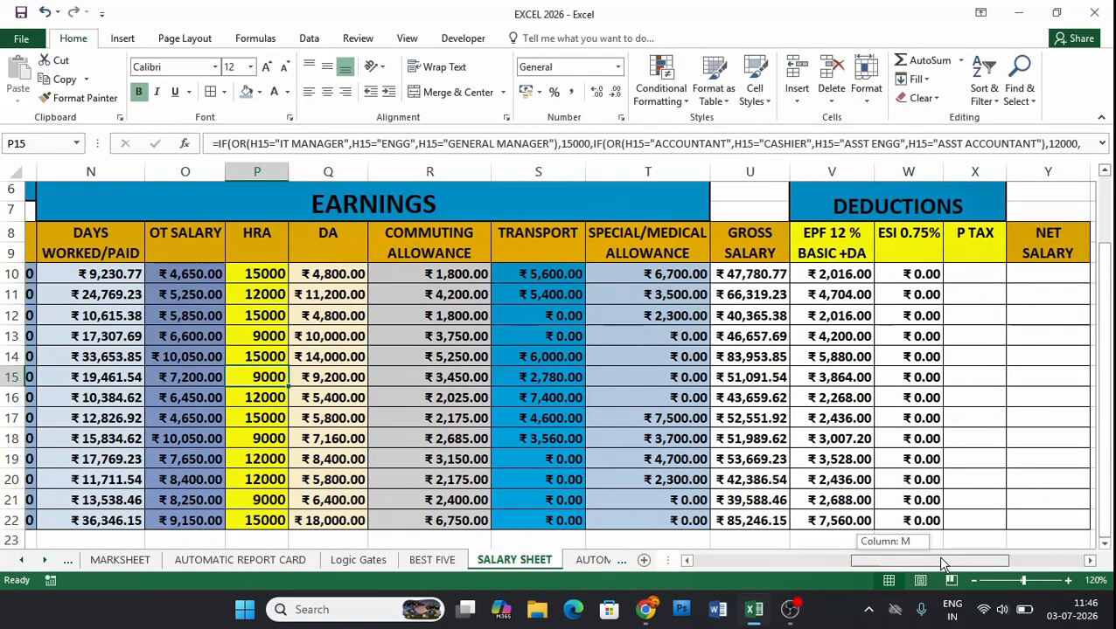
pyautogui.moveTo(941, 560); pyautogui.dragTo(866, 568)
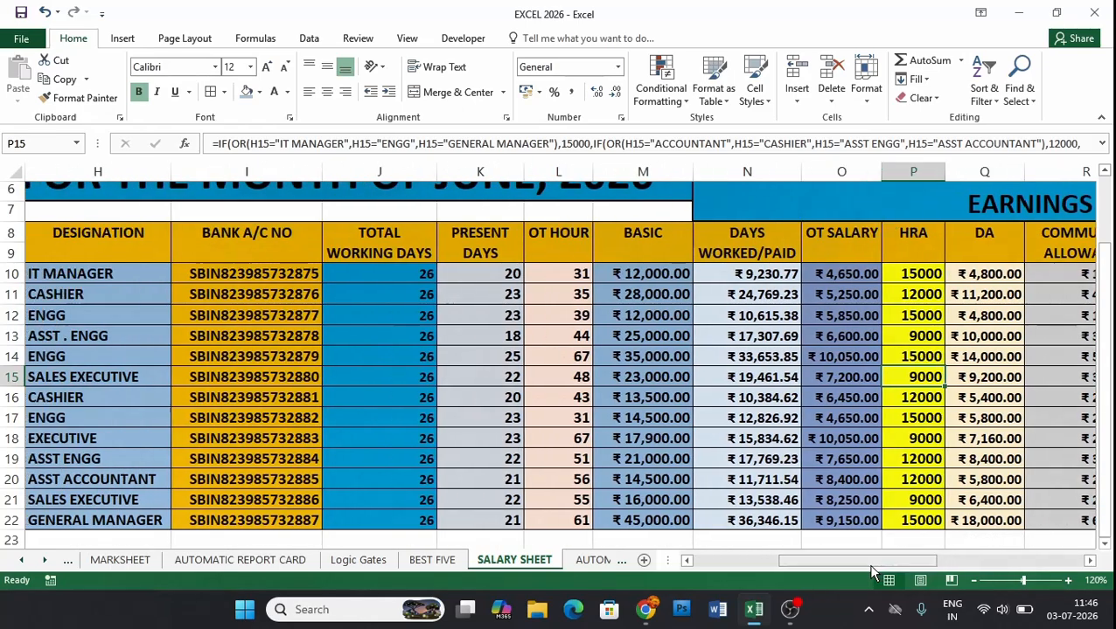
# Step: Set the ASST . ENGG employee's basic salary in M13 to 9000 and check the recalculated gross salary and ESI
pyautogui.click(653, 319)
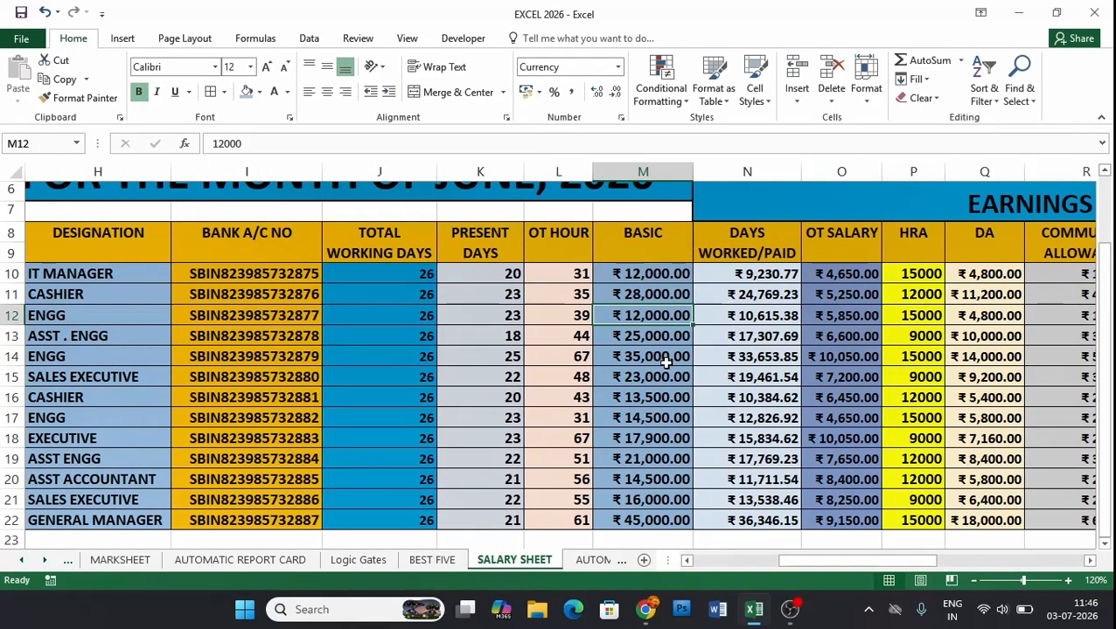
pyautogui.click(651, 339)
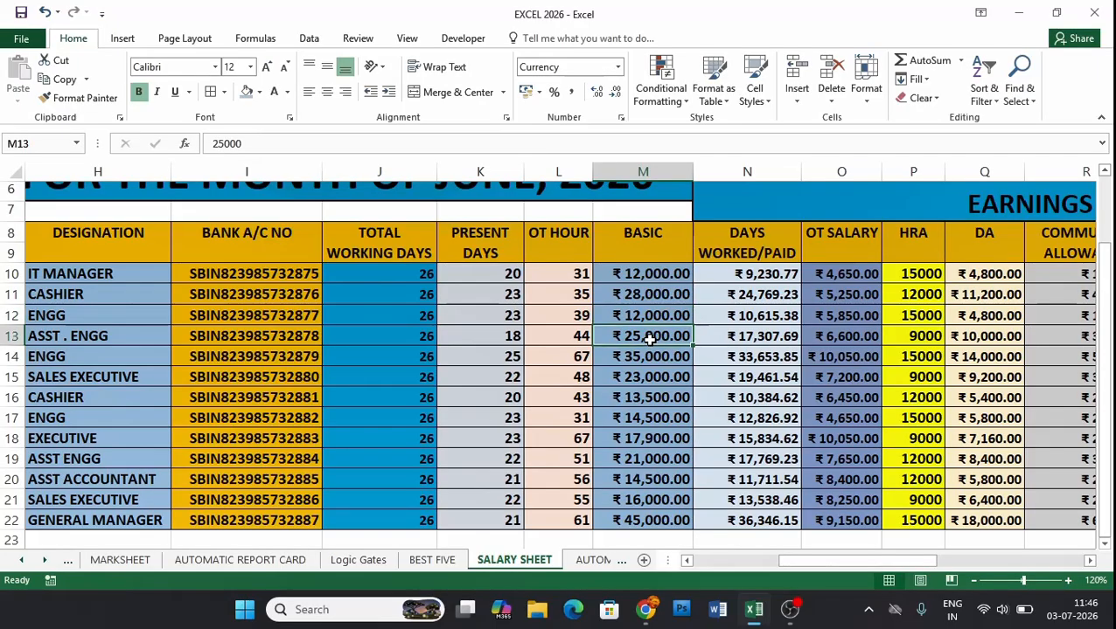
pyautogui.write('1')
pyautogui.press('BackSpace')
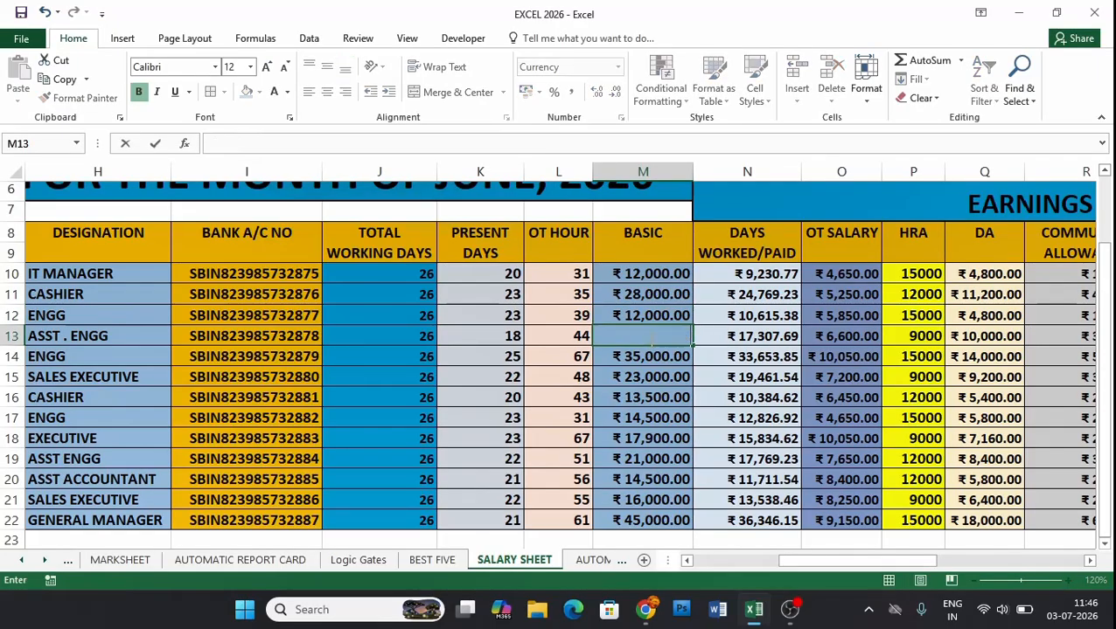
pyautogui.write('9000')
pyautogui.press('Return')
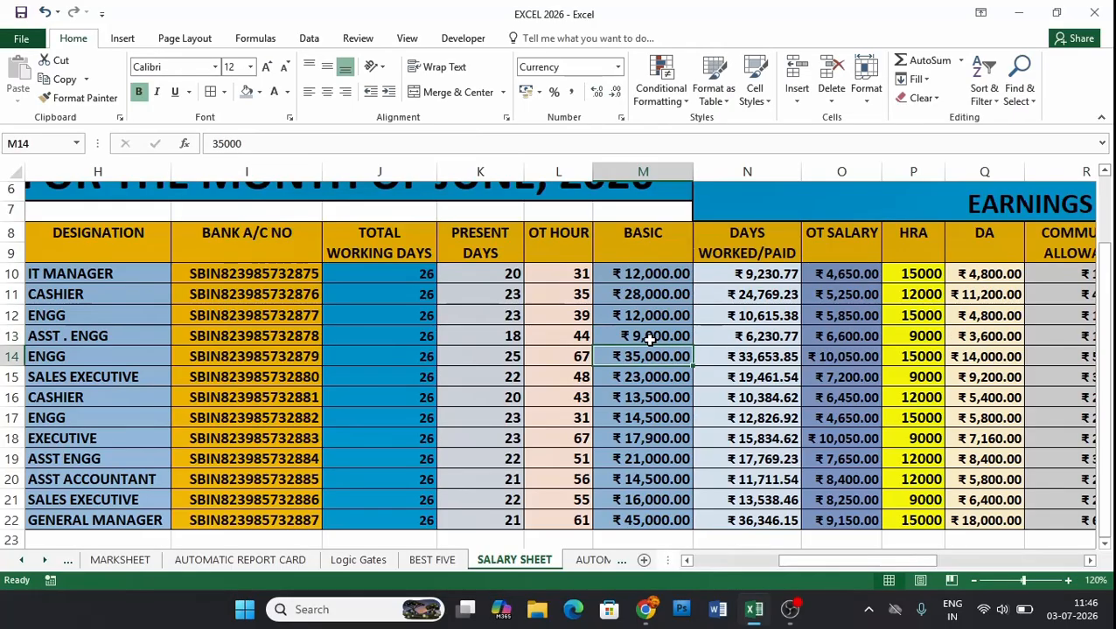
pyautogui.moveTo(898, 560); pyautogui.dragTo(1025, 562)
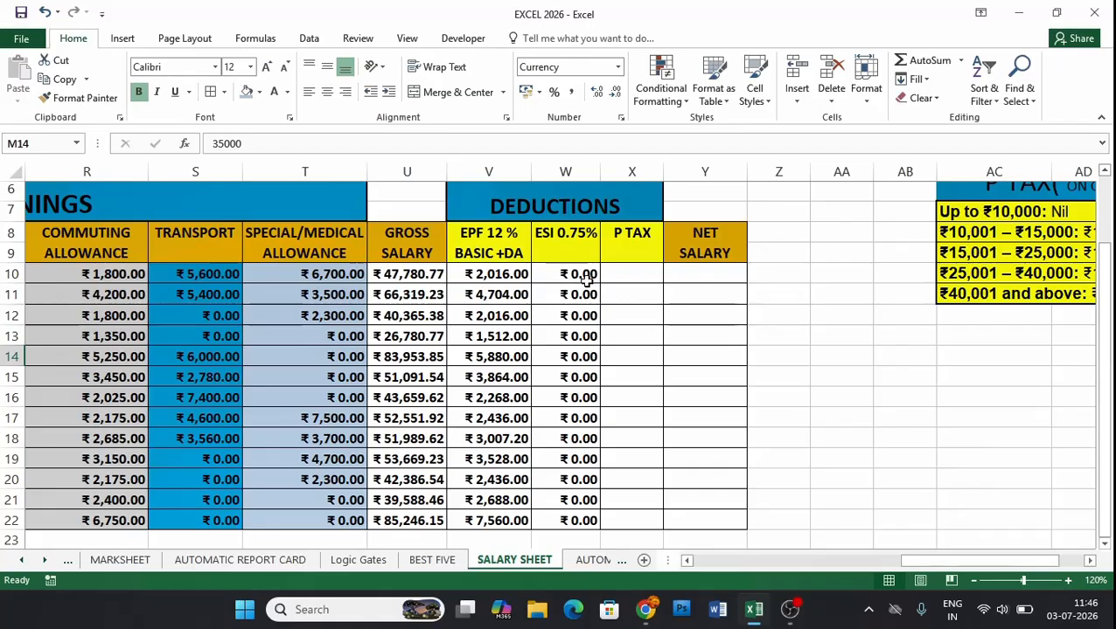
# Step: Start the first employee's P Tax formula in X10 with a 200 charge for gross salary above 40000: =IF(U10>40000,200,
pyautogui.click(634, 273)
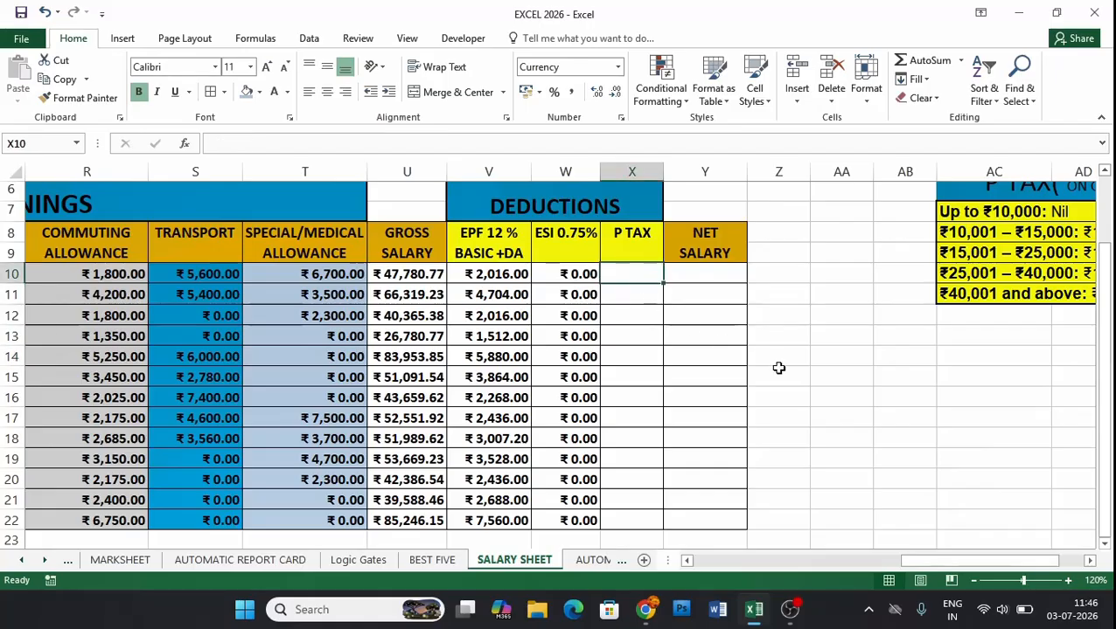
pyautogui.click(1089, 561)
pyautogui.click(1089, 561)
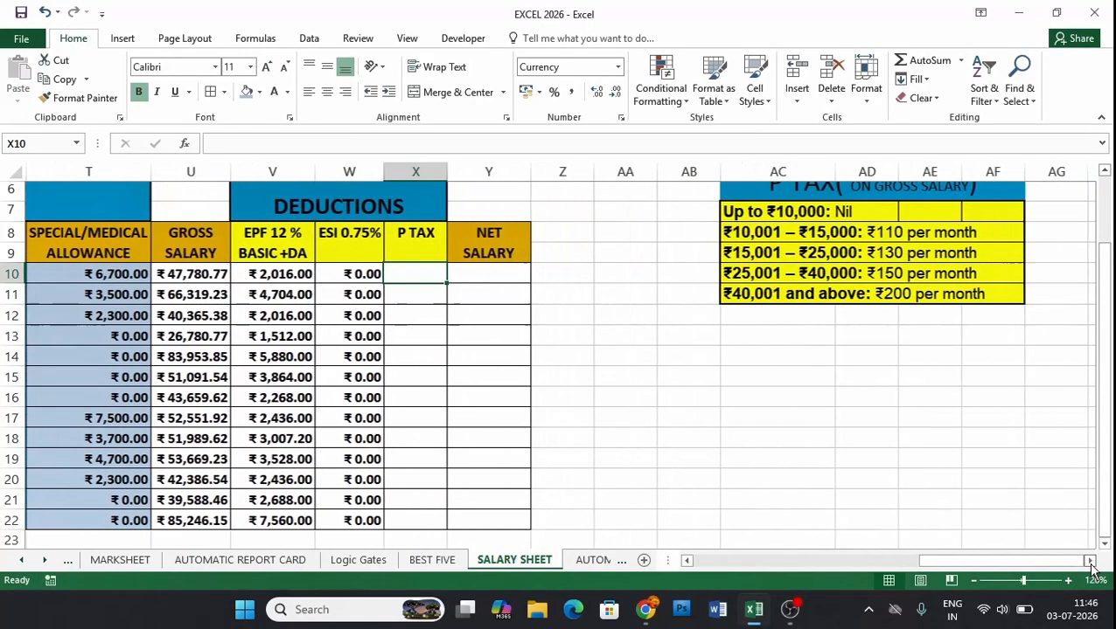
pyautogui.moveTo(1106, 392); pyautogui.dragTo(1106, 384)
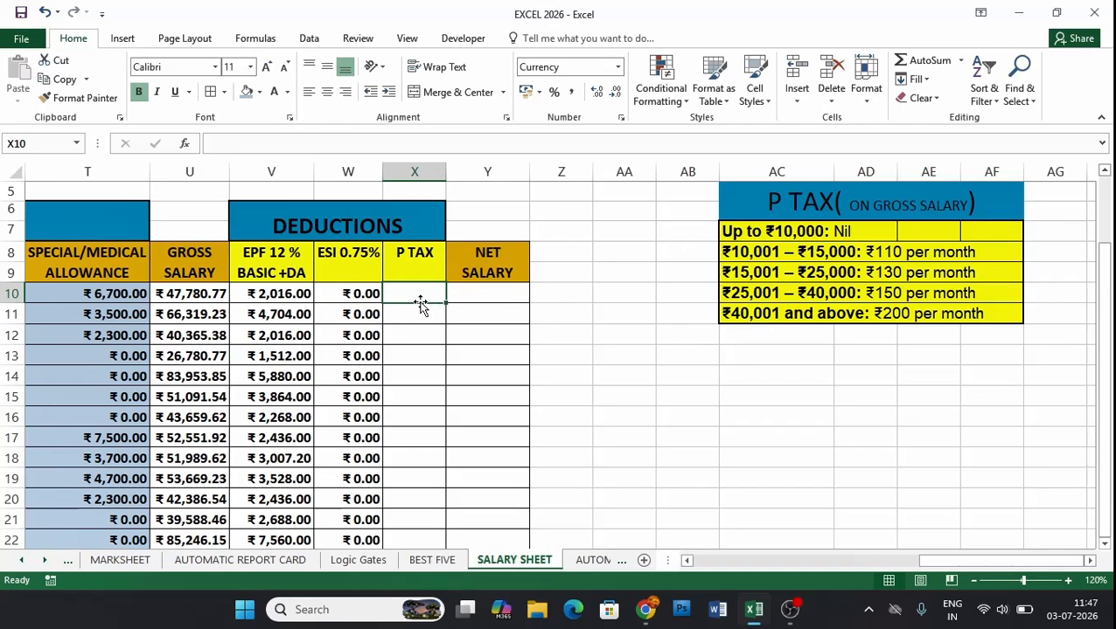
pyautogui.write('=')
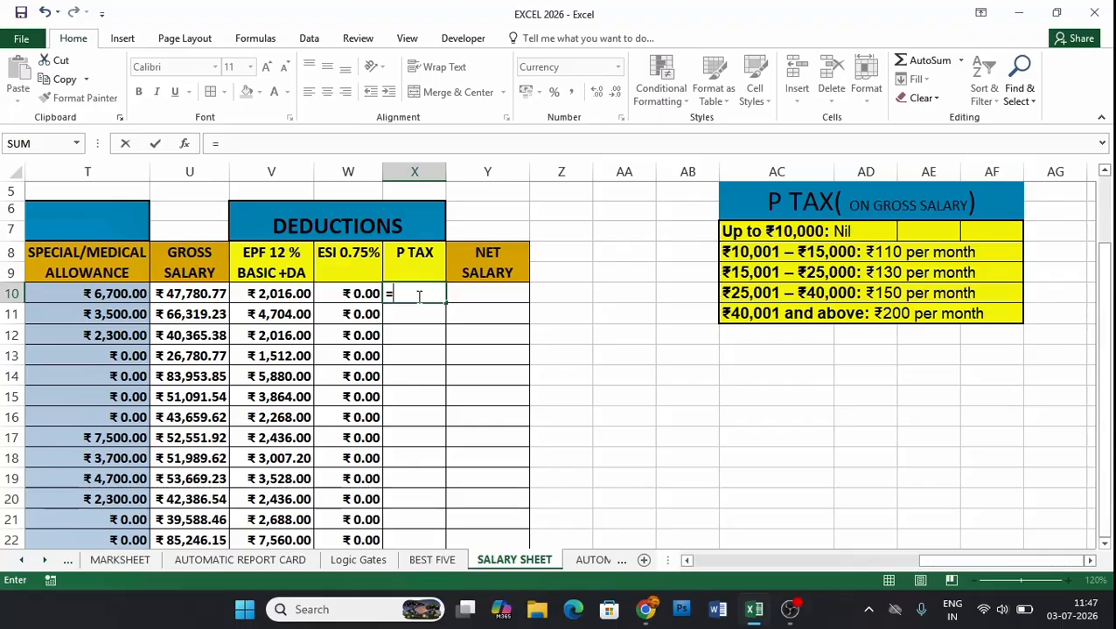
pyautogui.write('IF(')
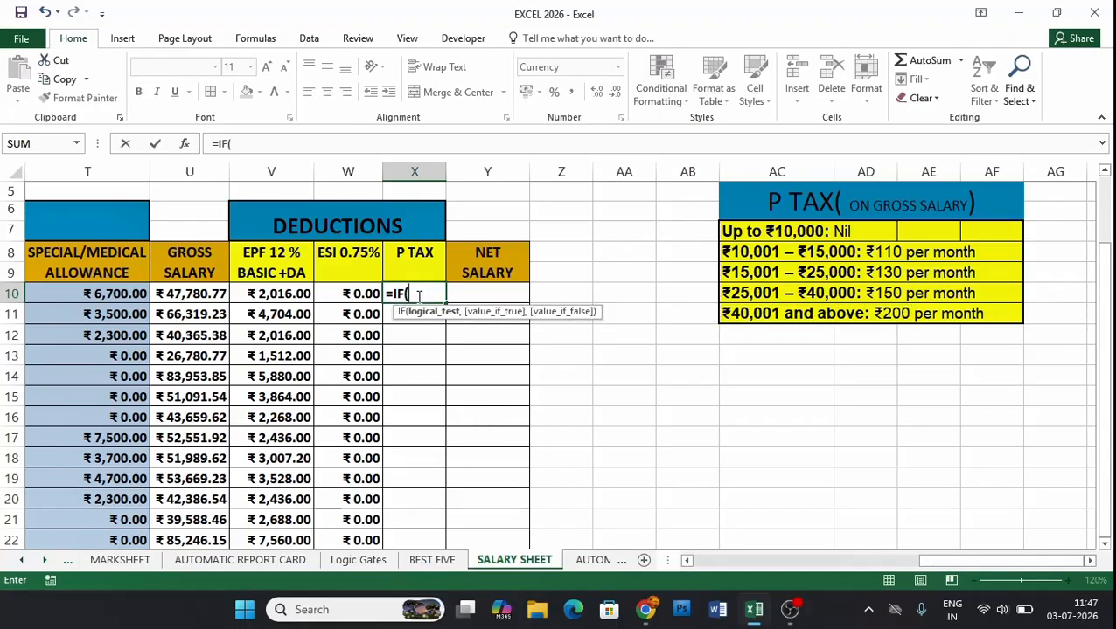
pyautogui.click(185, 296)
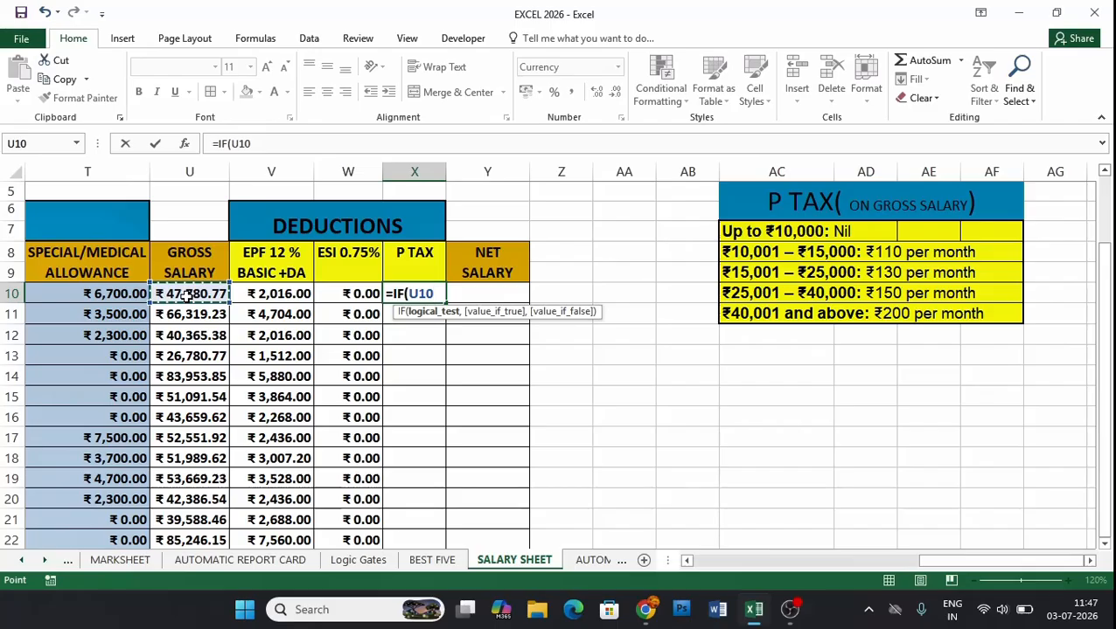
pyautogui.write('>40000')
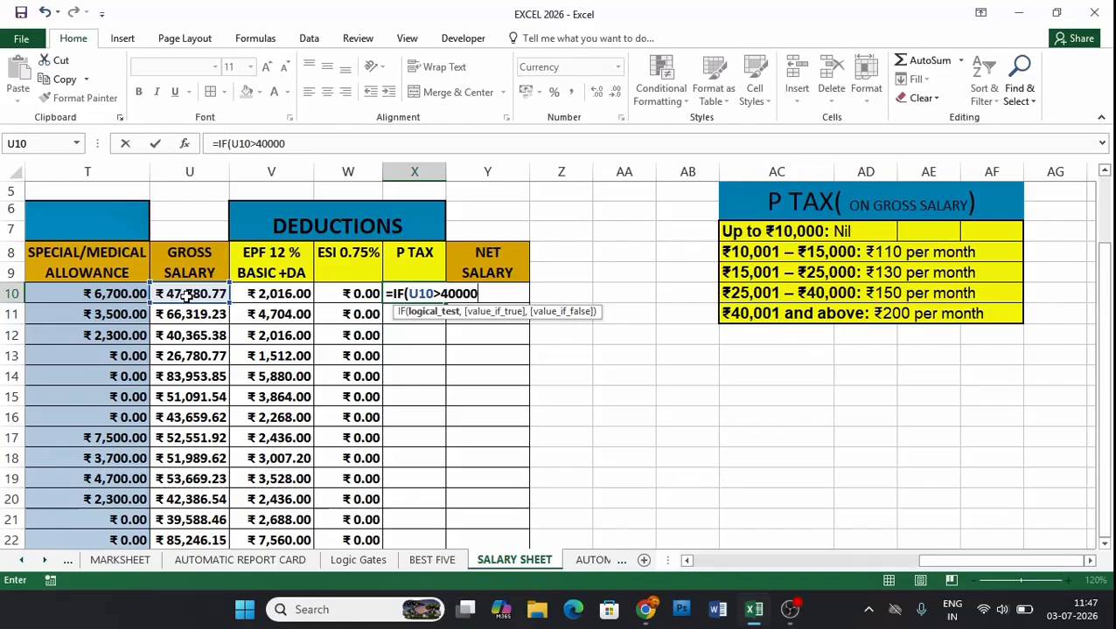
pyautogui.write(',')
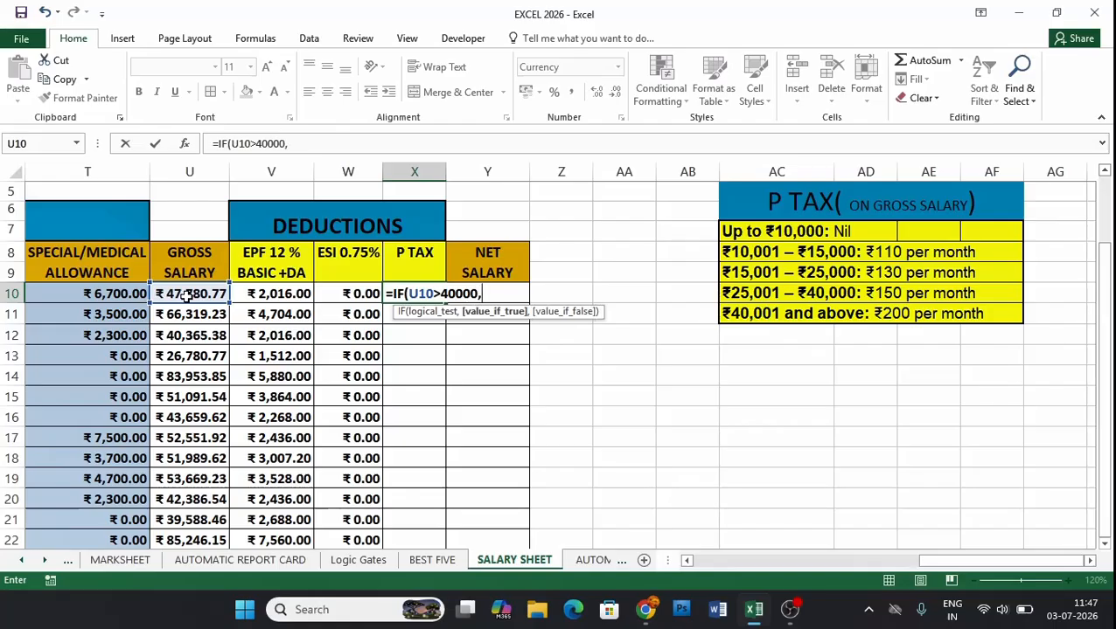
pyautogui.write('200,')
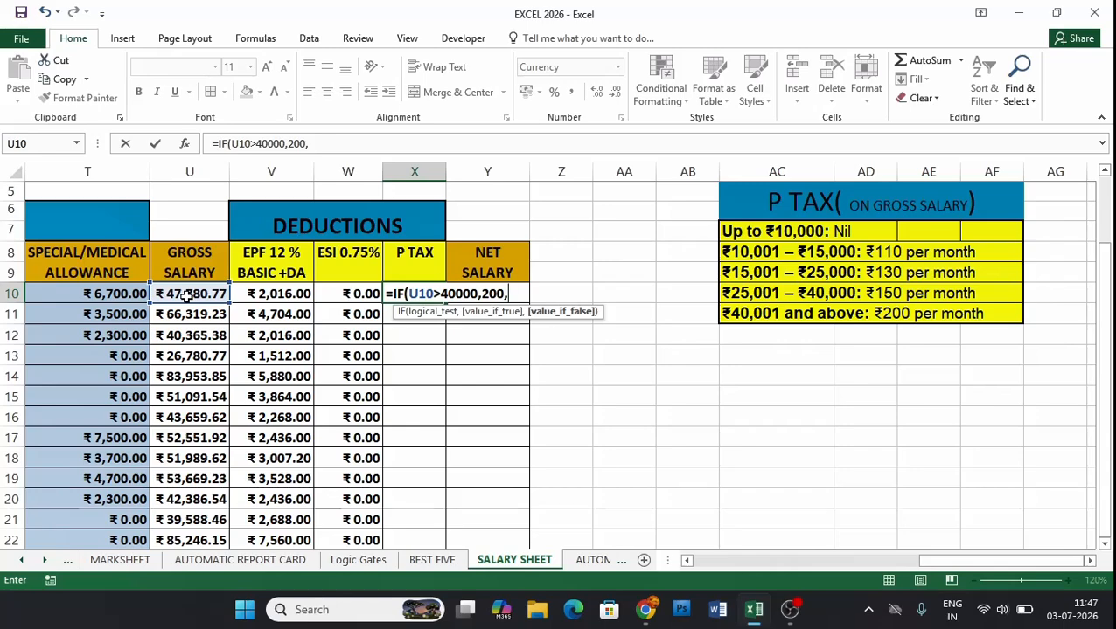
# Step: Extend the X10 P Tax formula with nested conditions IF(U10>25000,150, and IF(U10>15000,130, for the middle salary slabs
pyautogui.write('IF(')
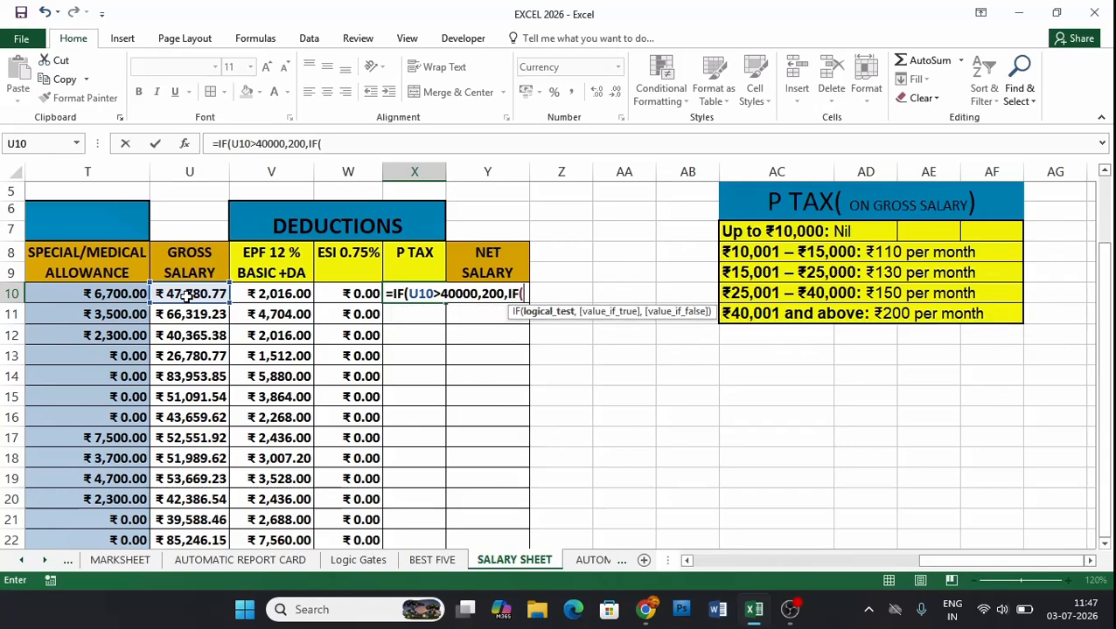
pyautogui.click(180, 295)
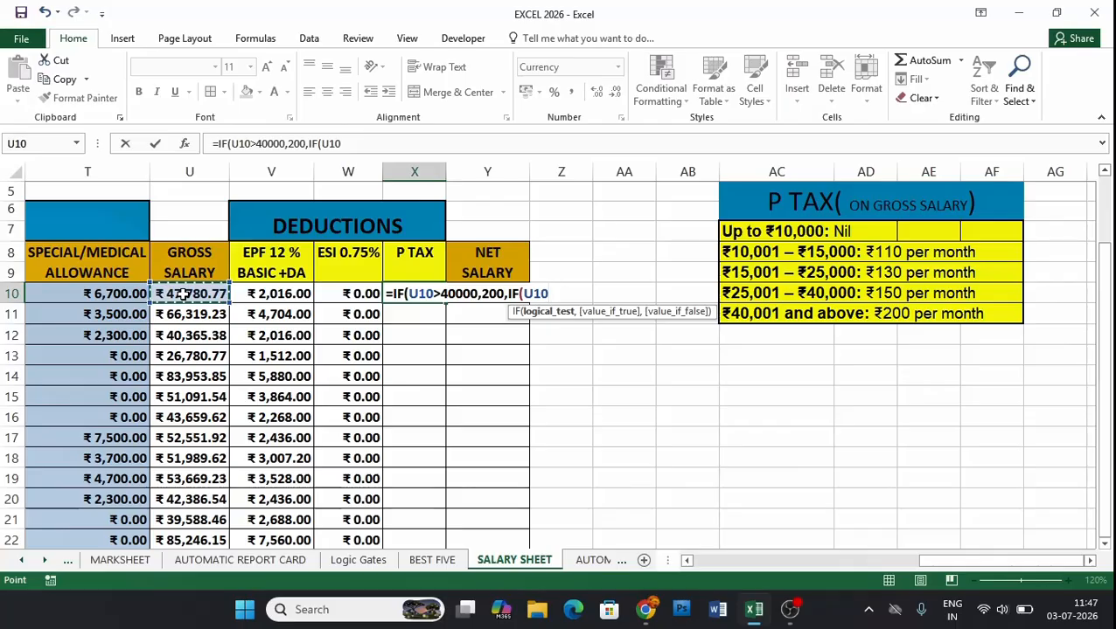
pyautogui.write('>2500')
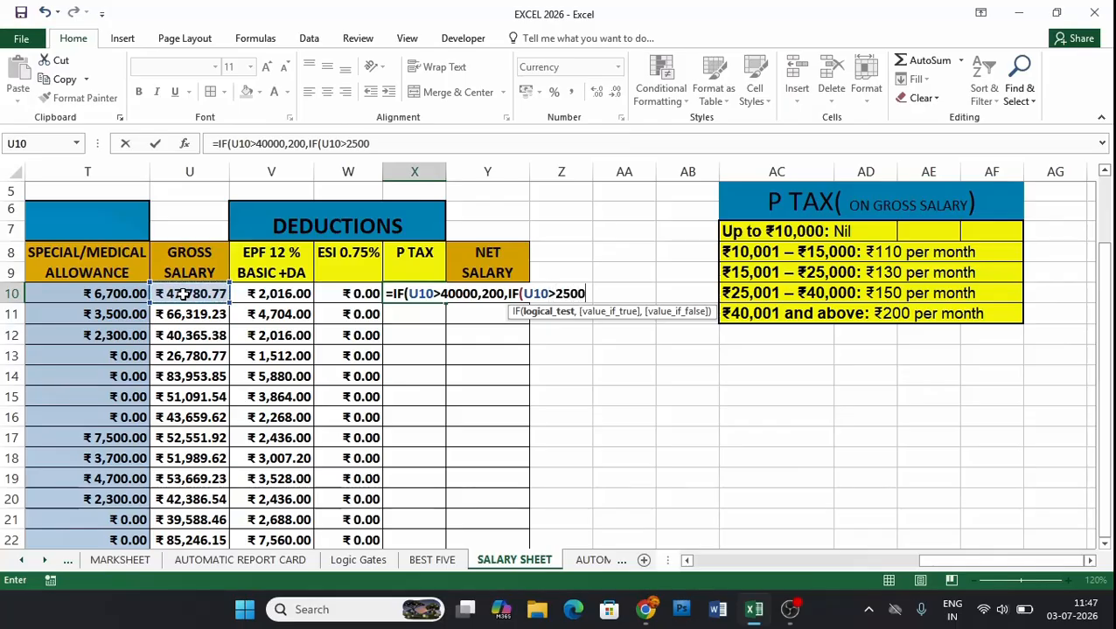
pyautogui.write('0,')
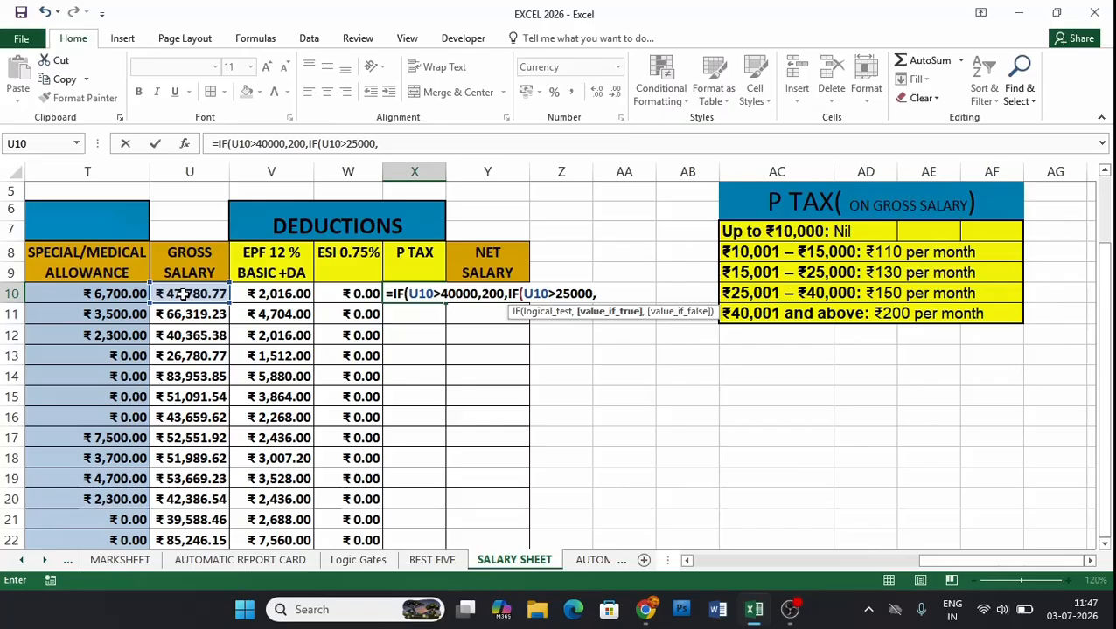
pyautogui.write('150,')
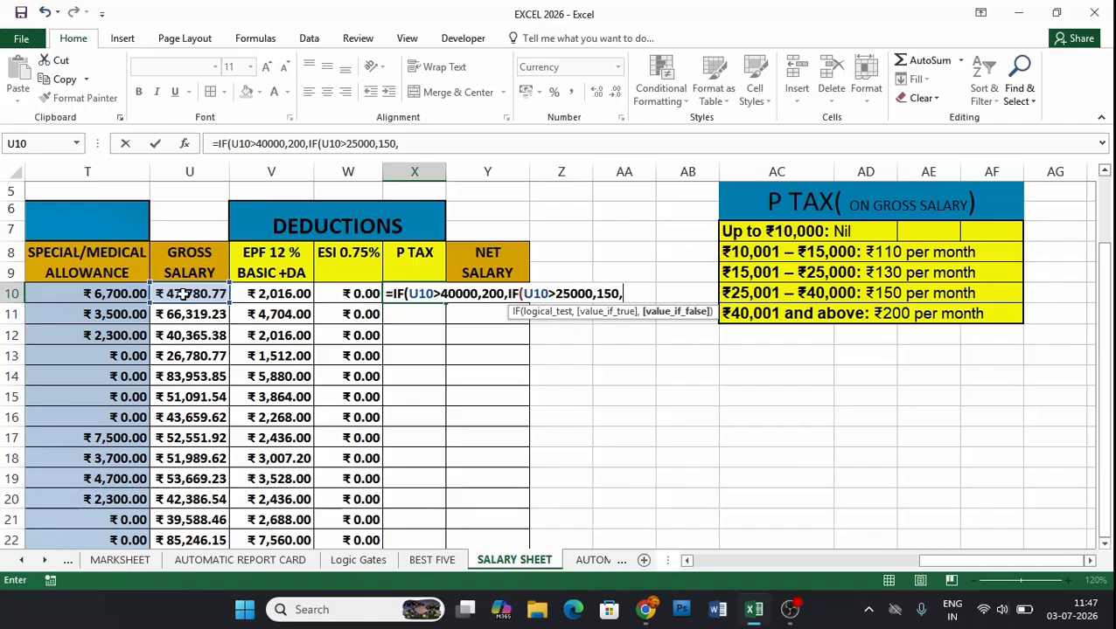
pyautogui.write('IF(')
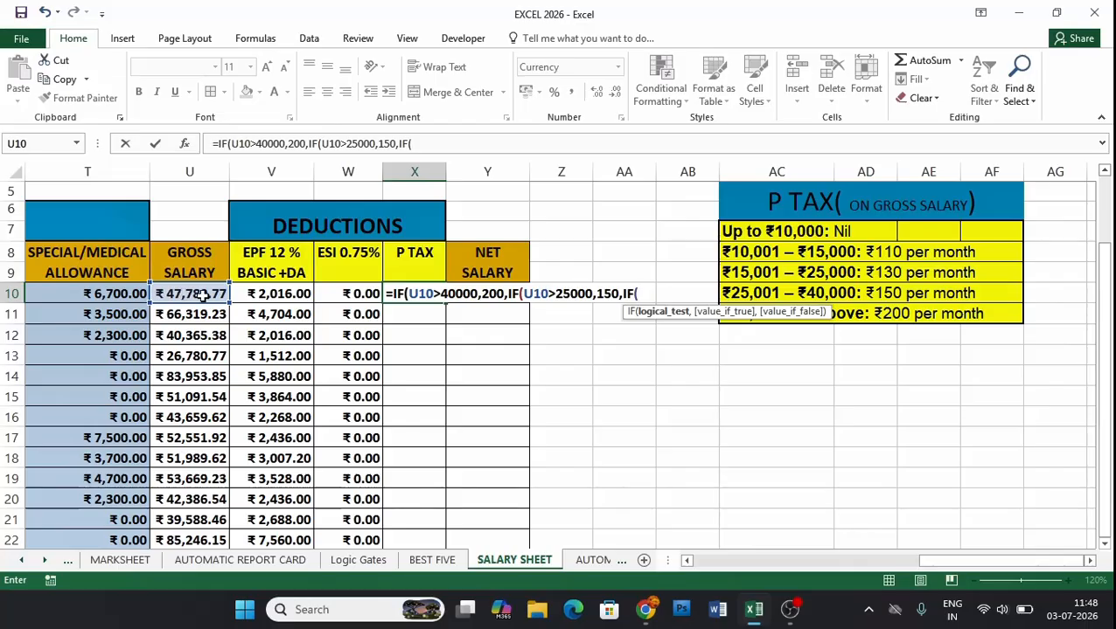
pyautogui.click(204, 297)
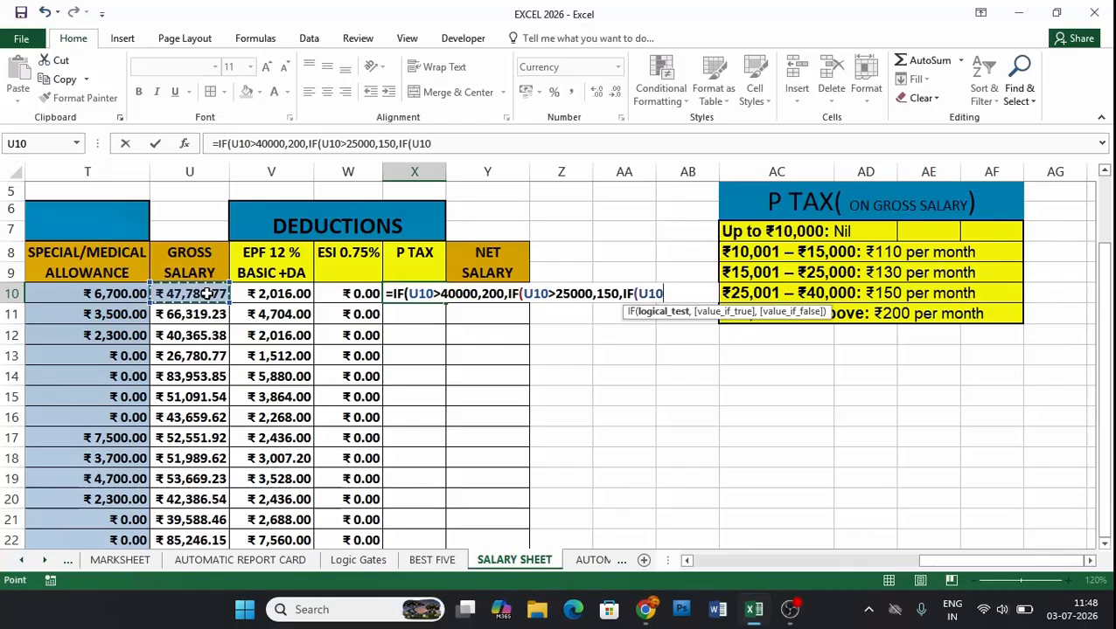
pyautogui.write('>')
pyautogui.write('15000')
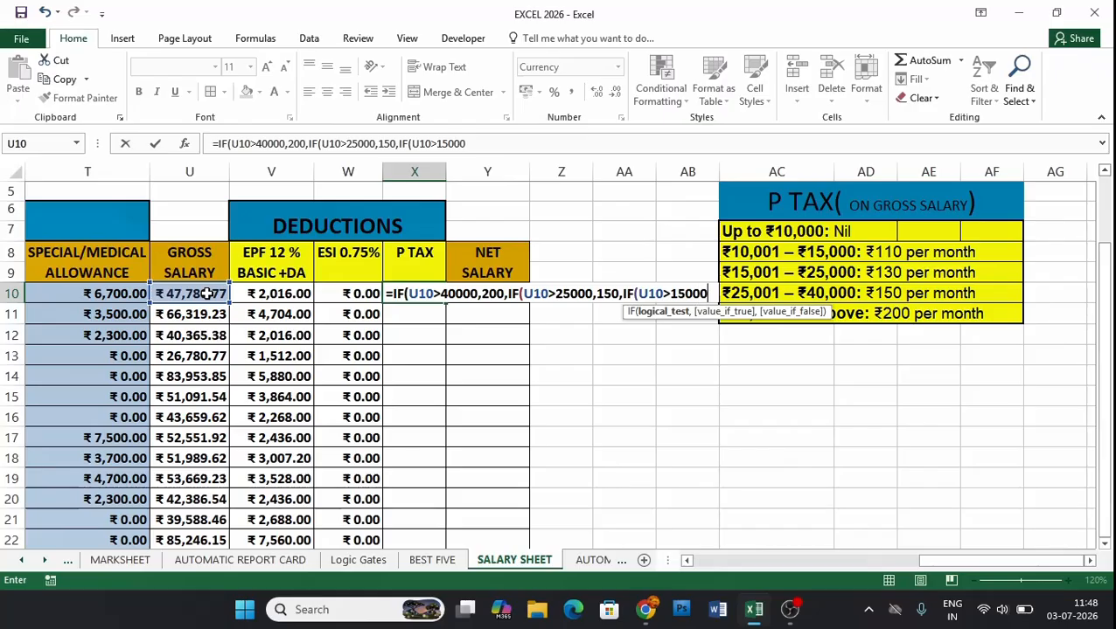
pyautogui.write(',')
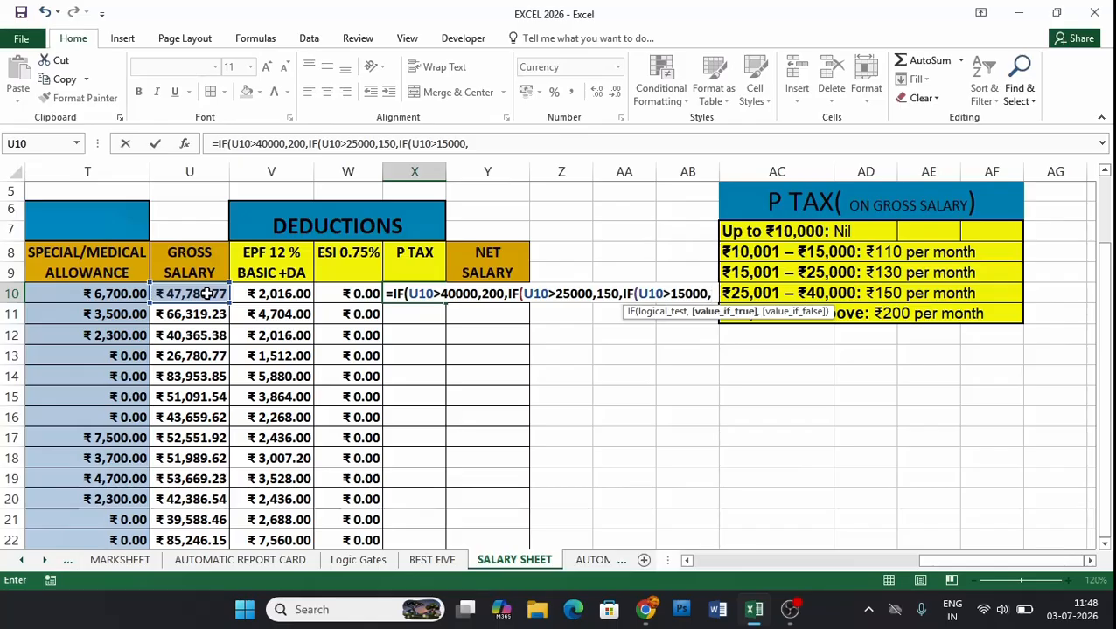
pyautogui.write('130')
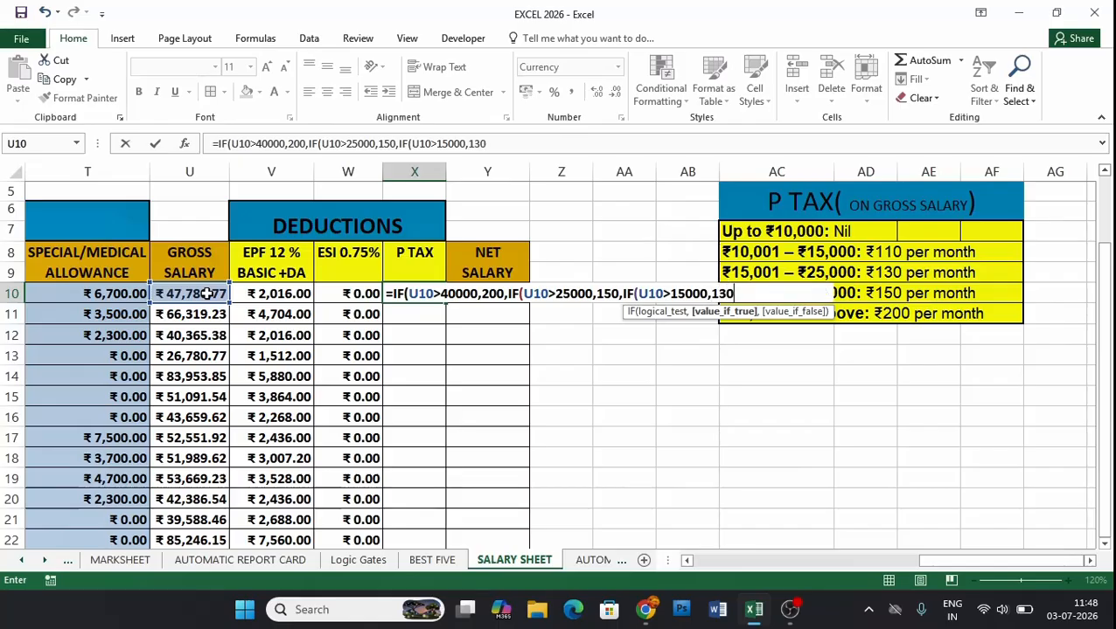
pyautogui.write(',')
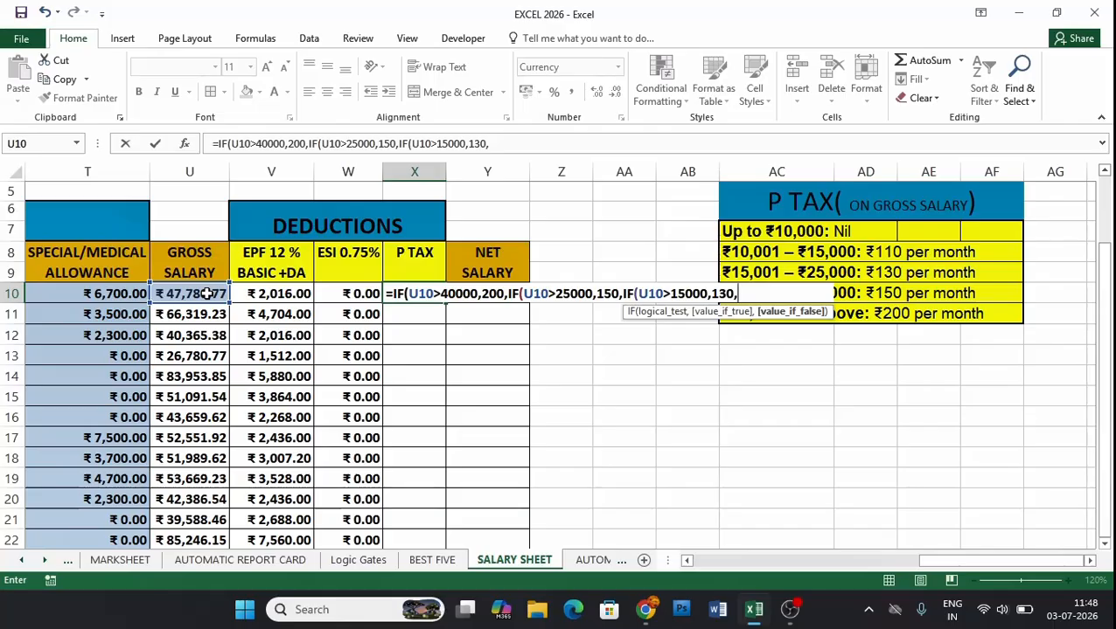
# Step: Complete the X10 P Tax formula with IF(U10>10000,110,0)))) for the lowest slabs and enter it
pyautogui.write('IF')
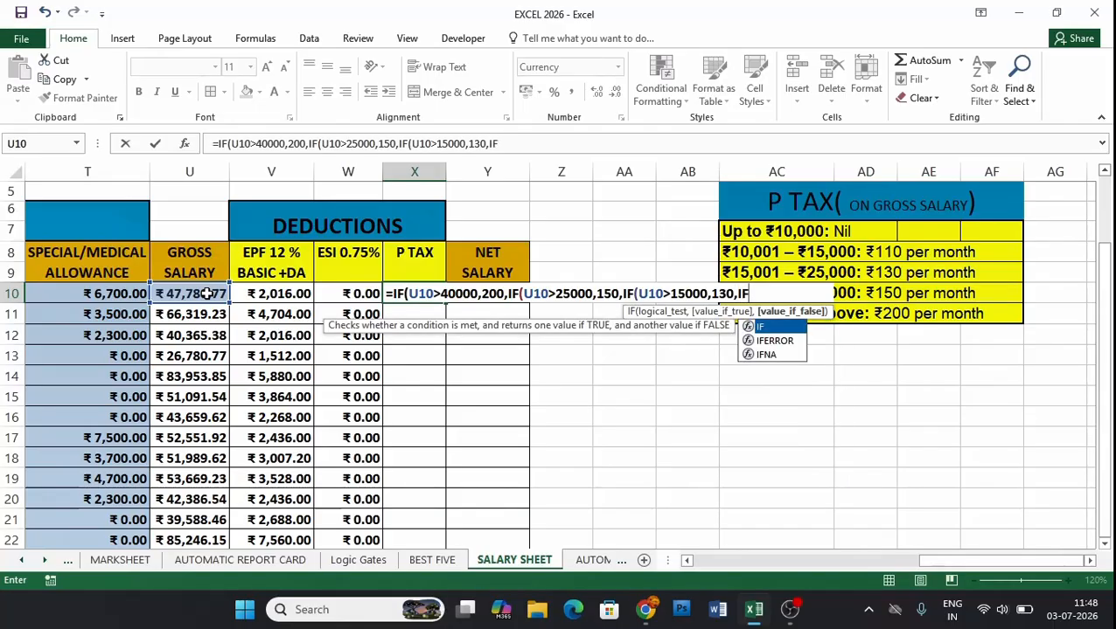
pyautogui.write('(')
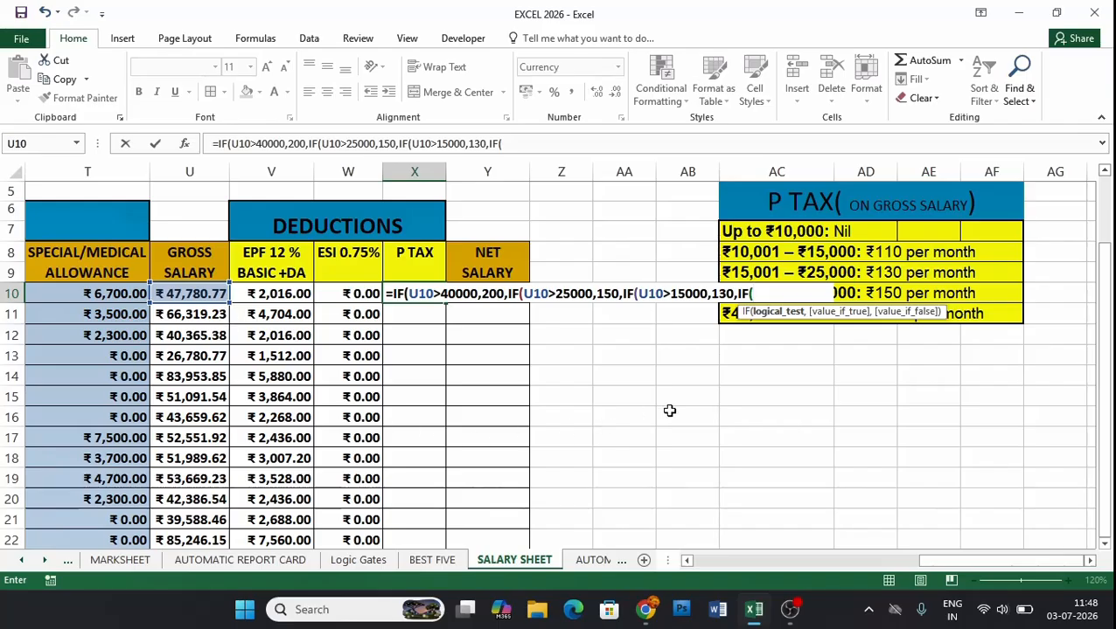
pyautogui.click(200, 294)
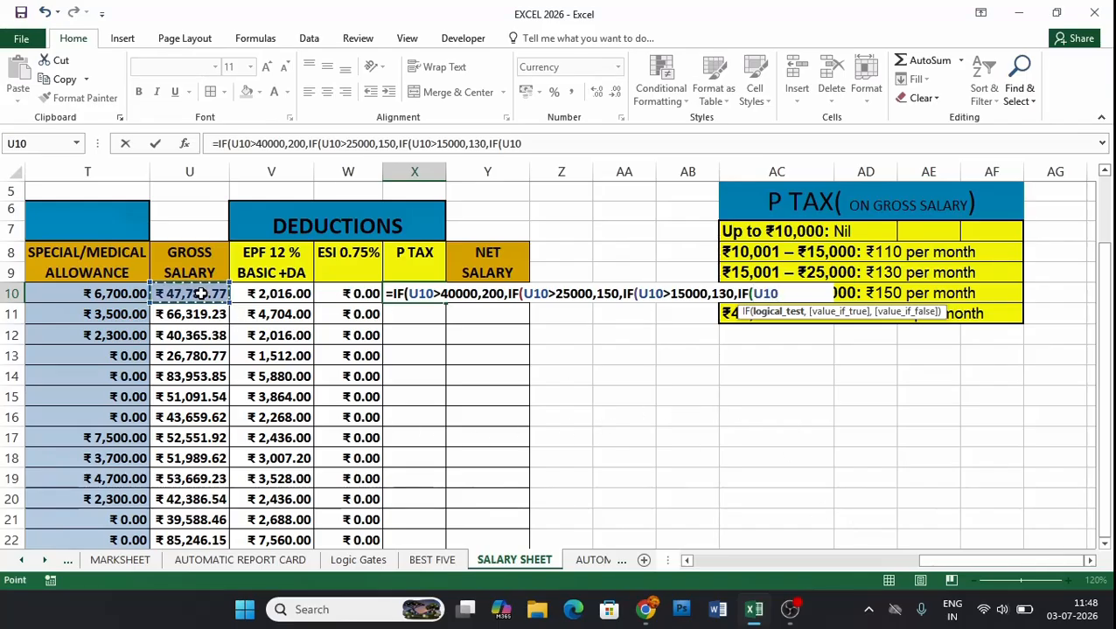
pyautogui.write('>10000')
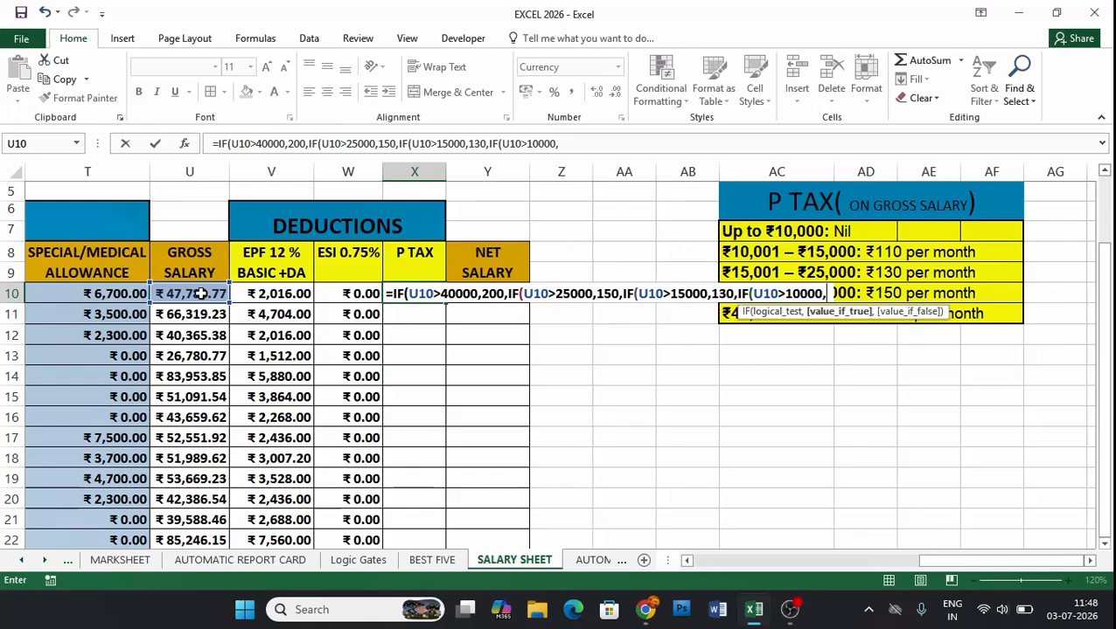
pyautogui.write(',1')
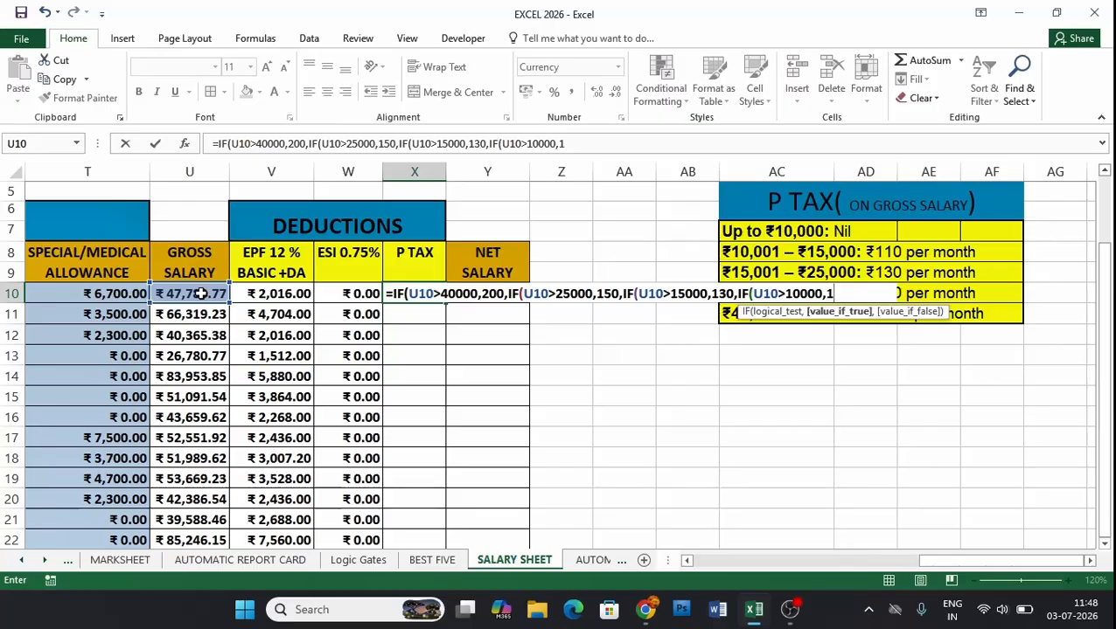
pyautogui.write('10,')
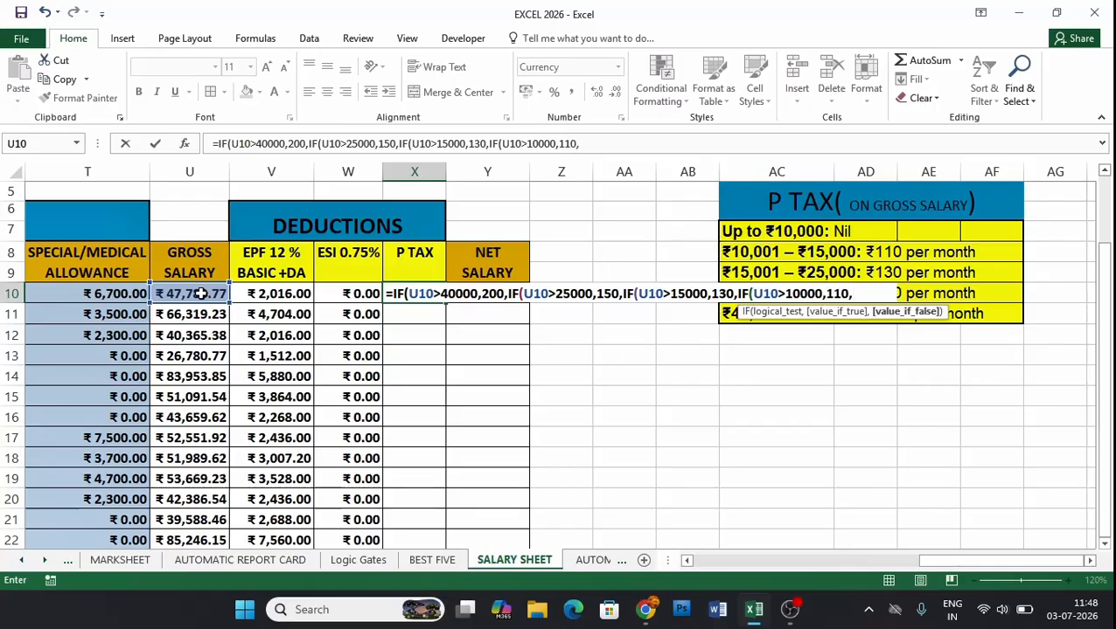
pyautogui.write('0))))')
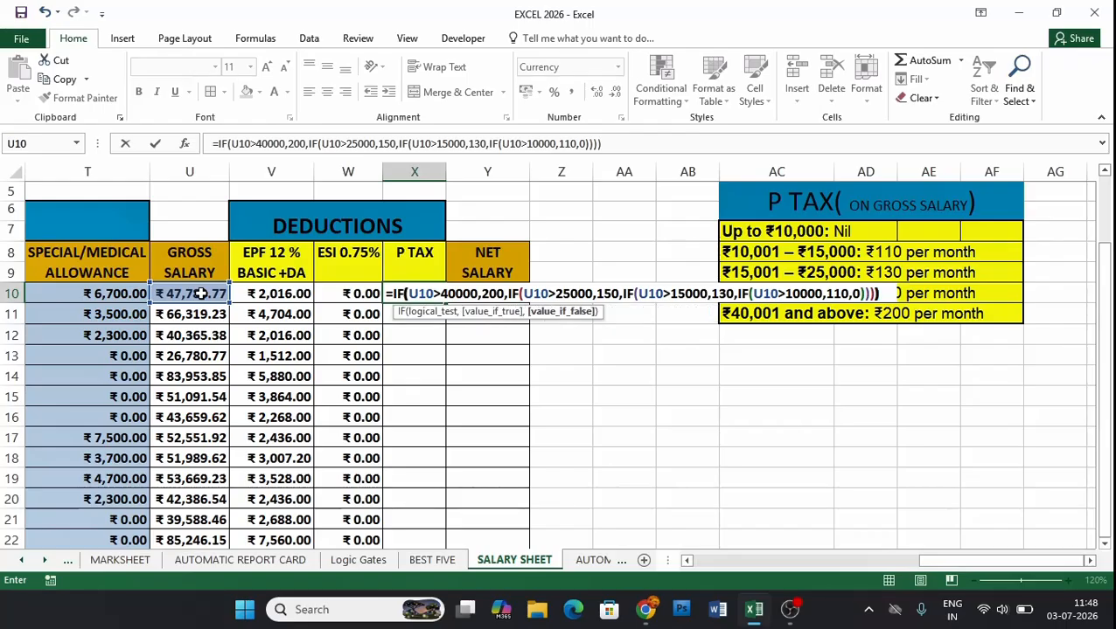
pyautogui.press('Return')
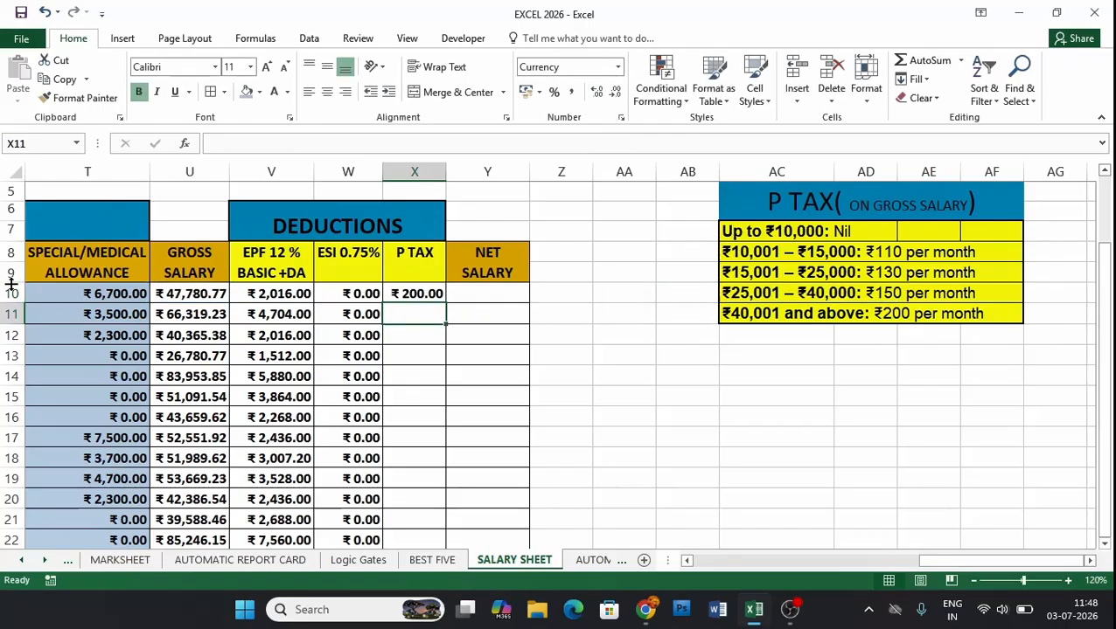
# Step: Copy the P Tax formula from X10 down to X22 for the remaining employees
pyautogui.click(428, 294)
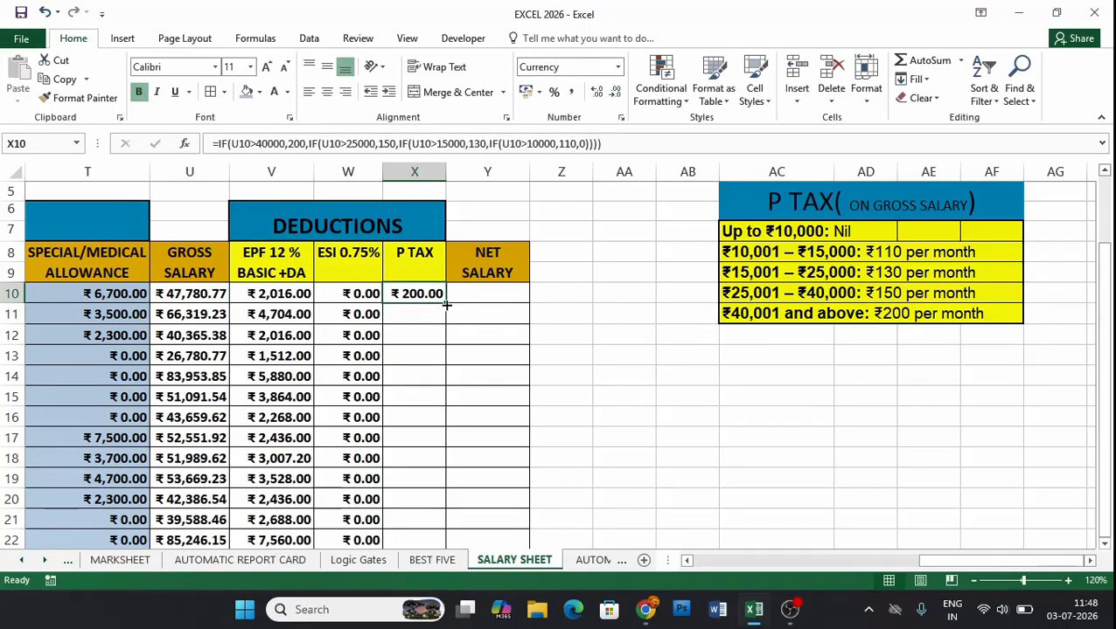
pyautogui.moveTo(447, 305); pyautogui.dragTo(437, 469)
pyautogui.moveTo(1106, 358); pyautogui.dragTo(1092, 282)
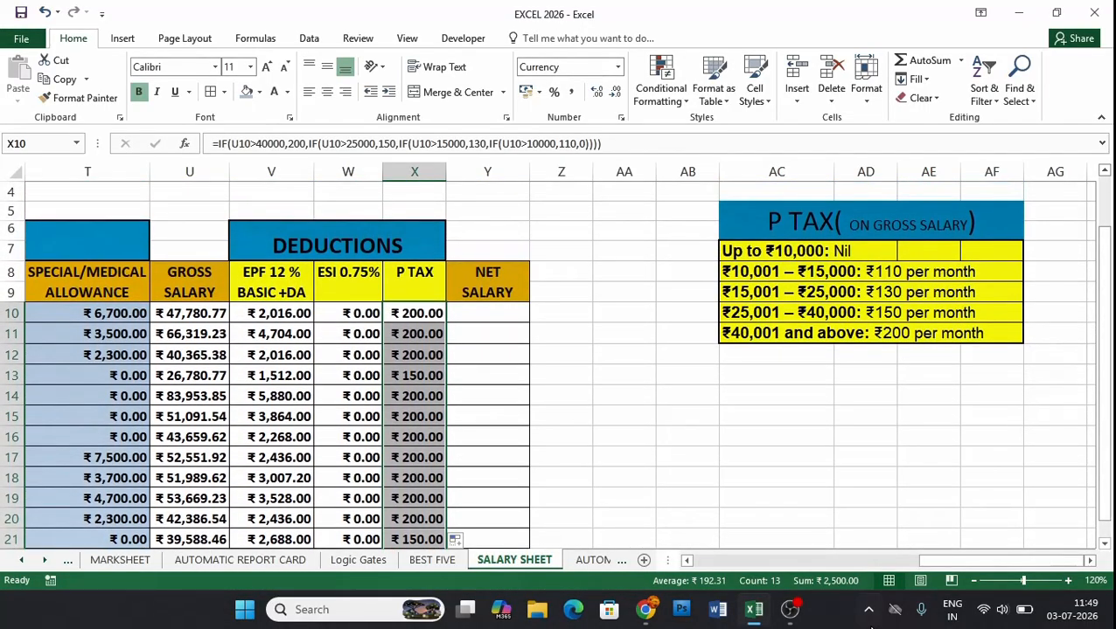
# Step: Start the first employee's net salary formula in Y10 from the gross salary with an opened subtraction group: =U10-(
pyautogui.moveTo(956, 559); pyautogui.dragTo(899, 570)
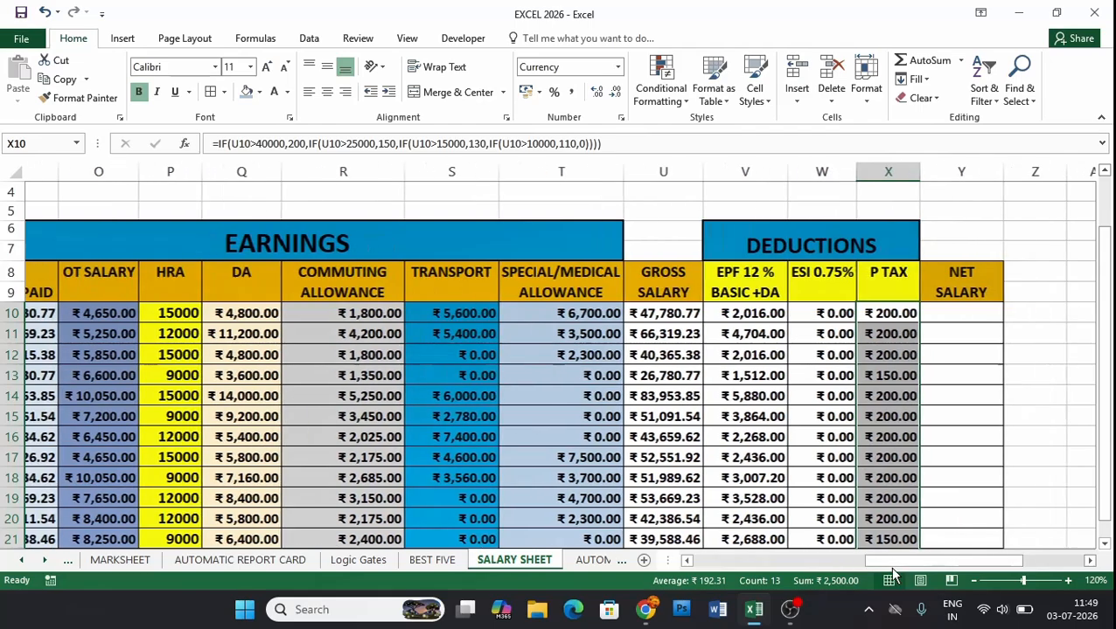
pyautogui.click(628, 319)
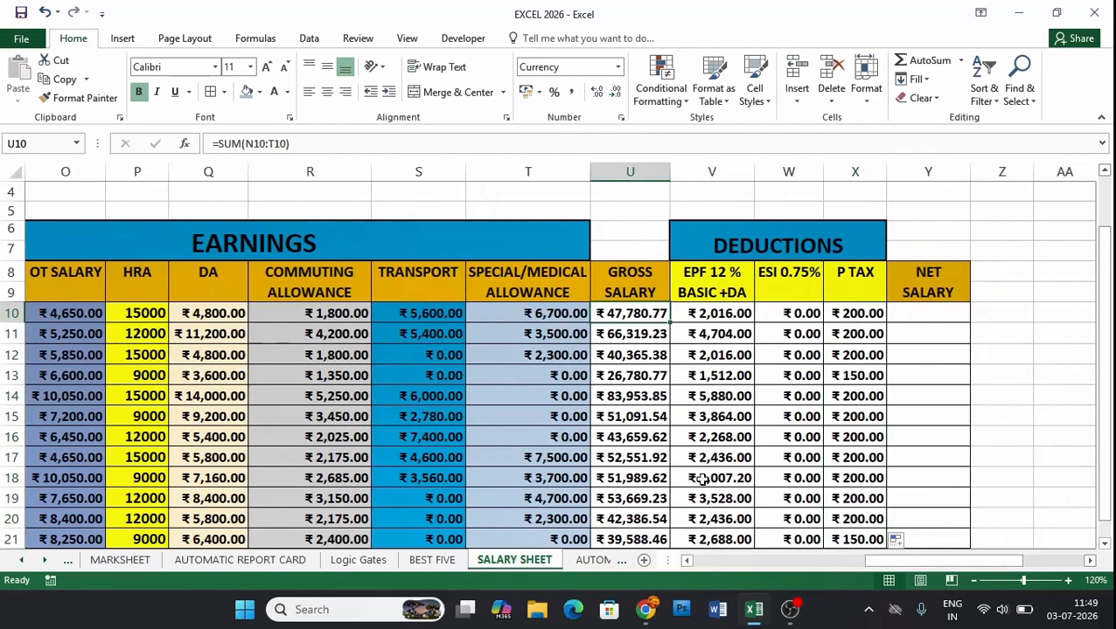
pyautogui.moveTo(964, 559); pyautogui.dragTo(979, 557)
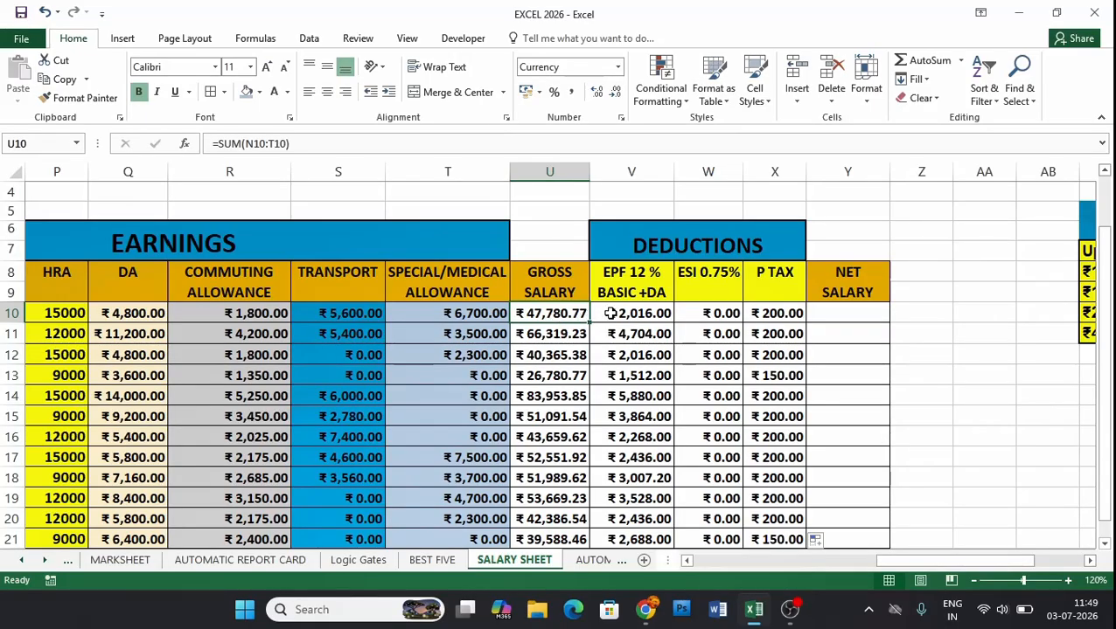
pyautogui.moveTo(611, 313); pyautogui.dragTo(750, 316)
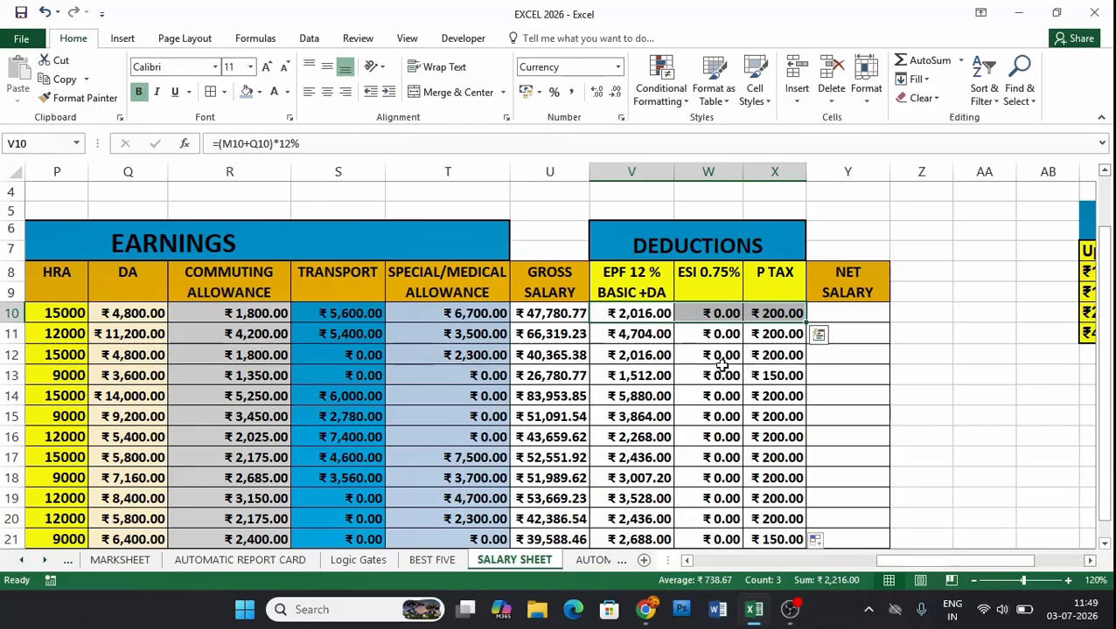
pyautogui.click(847, 313)
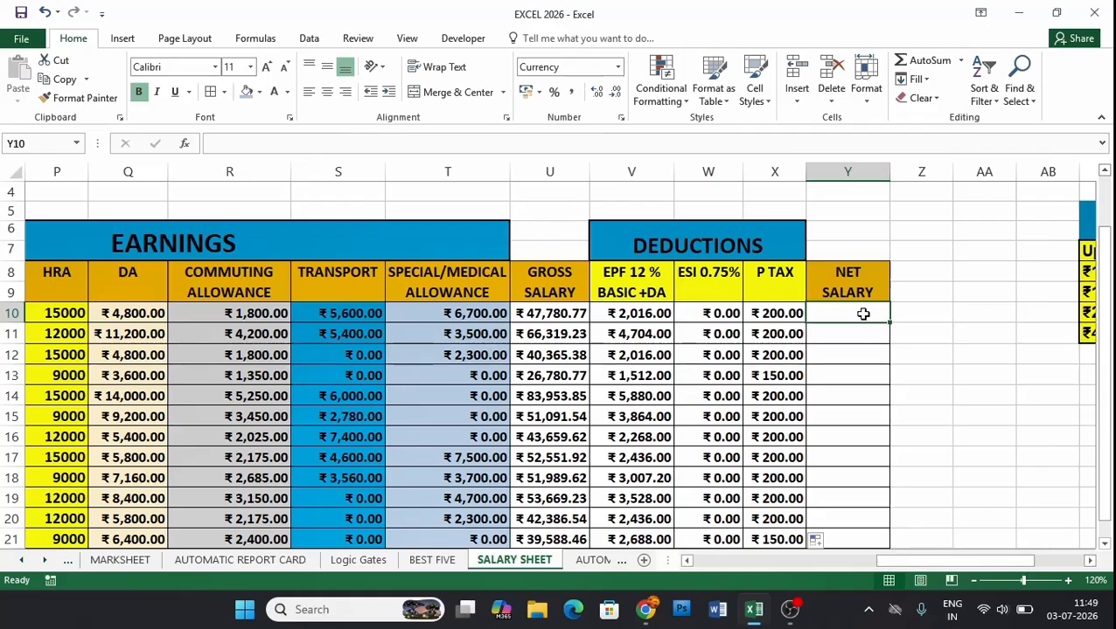
pyautogui.write('=')
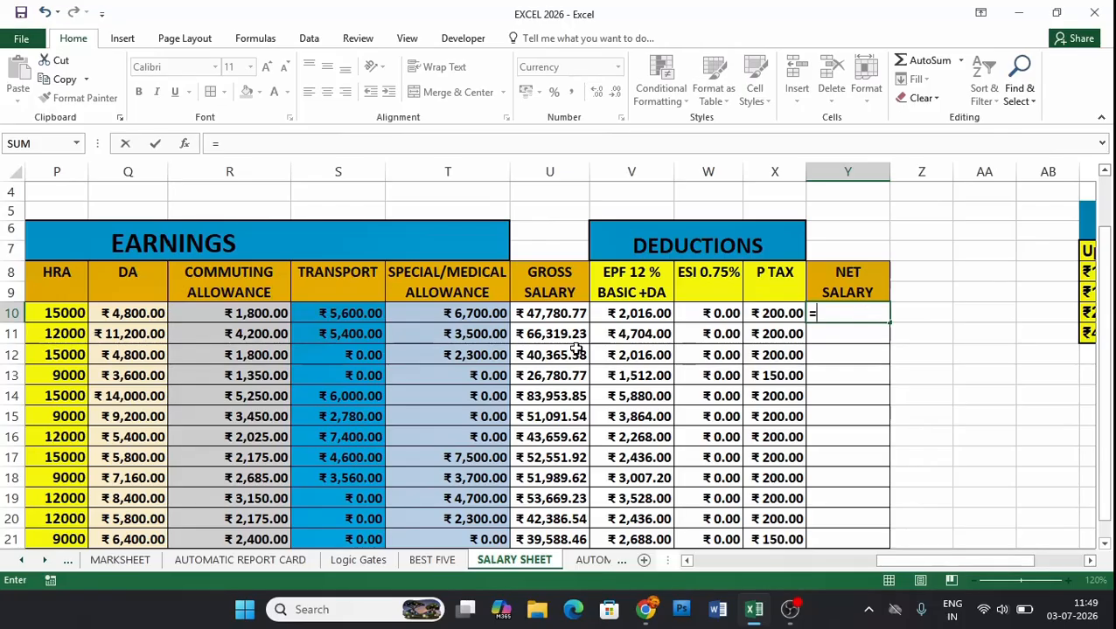
pyautogui.click(528, 320)
pyautogui.write('-(')
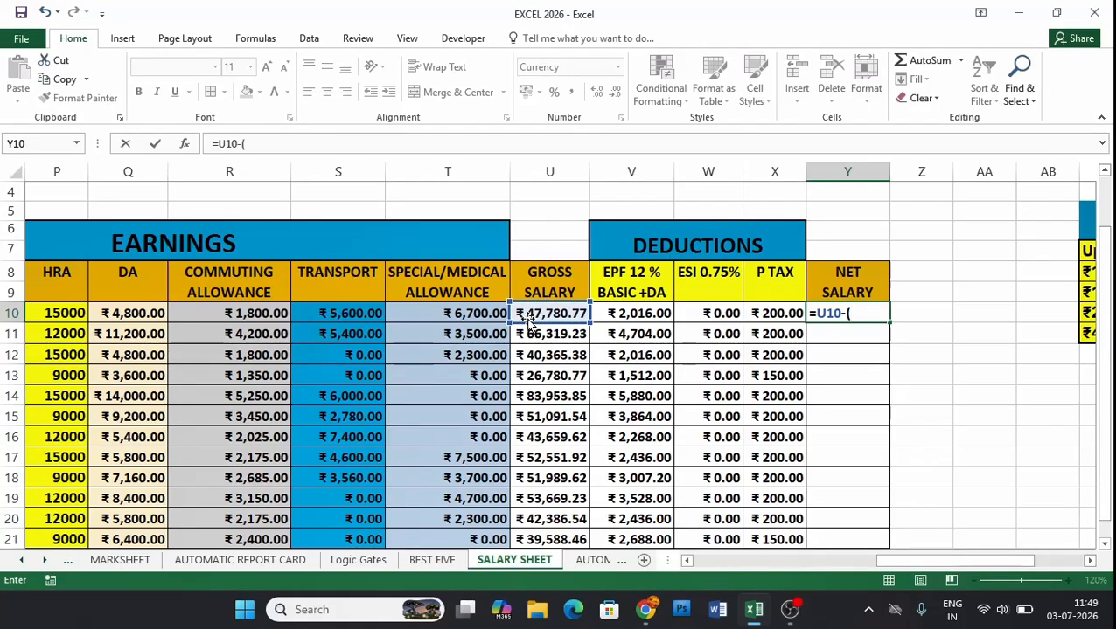
# Step: Complete the Y10 net salary formula with the EPF, ESI and P Tax deductions, V10+W10+X10), and enter it
pyautogui.click(628, 317)
pyautogui.write('+')
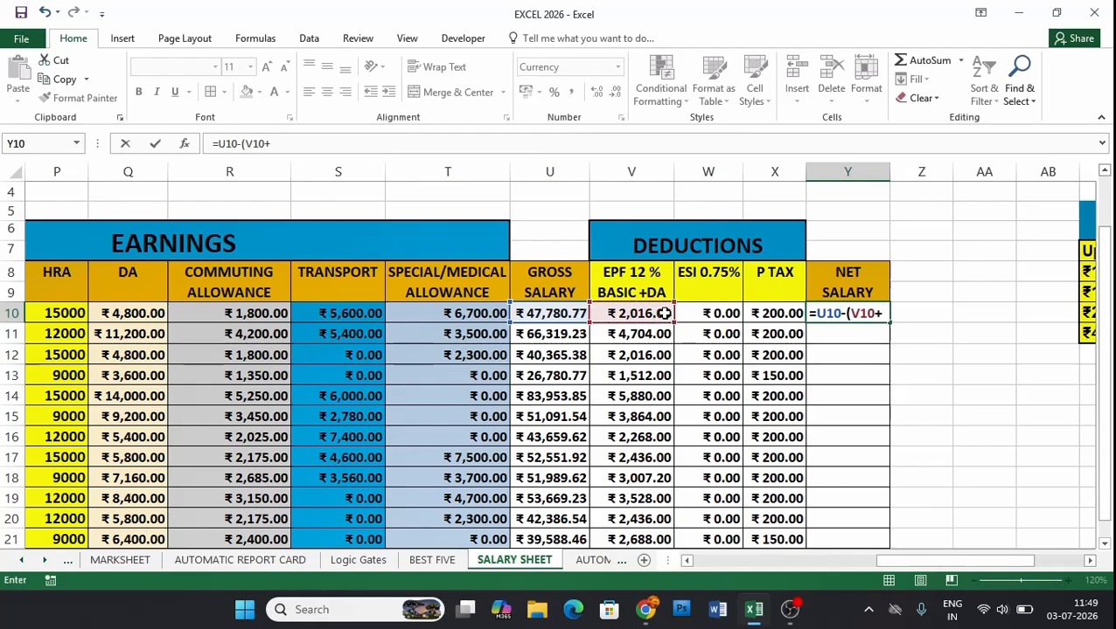
pyautogui.click(708, 315)
pyautogui.write('+')
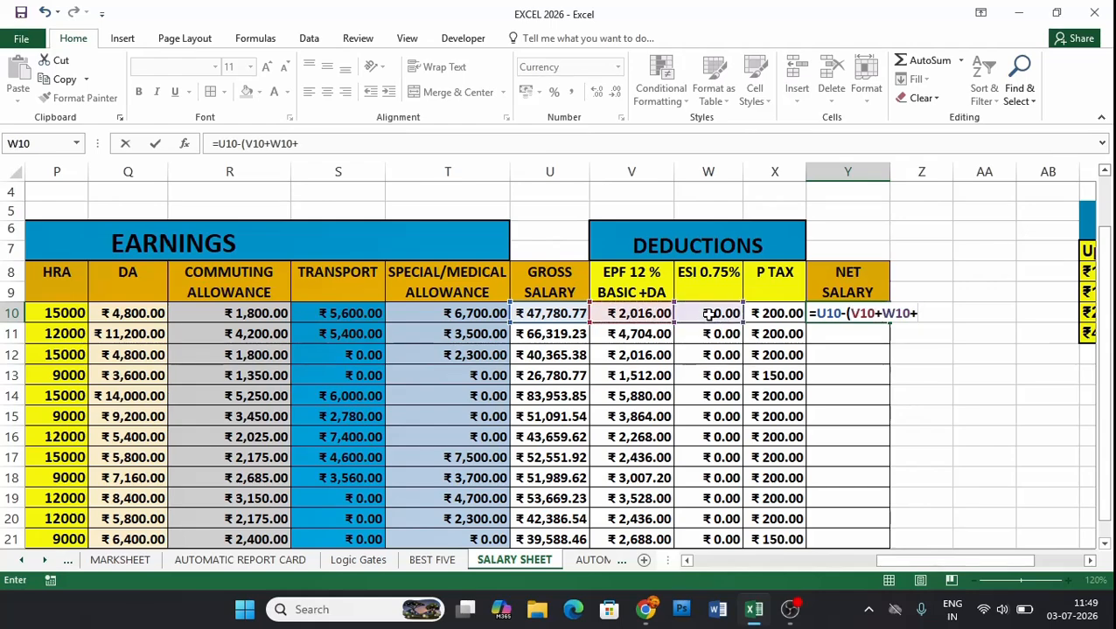
pyautogui.click(779, 312)
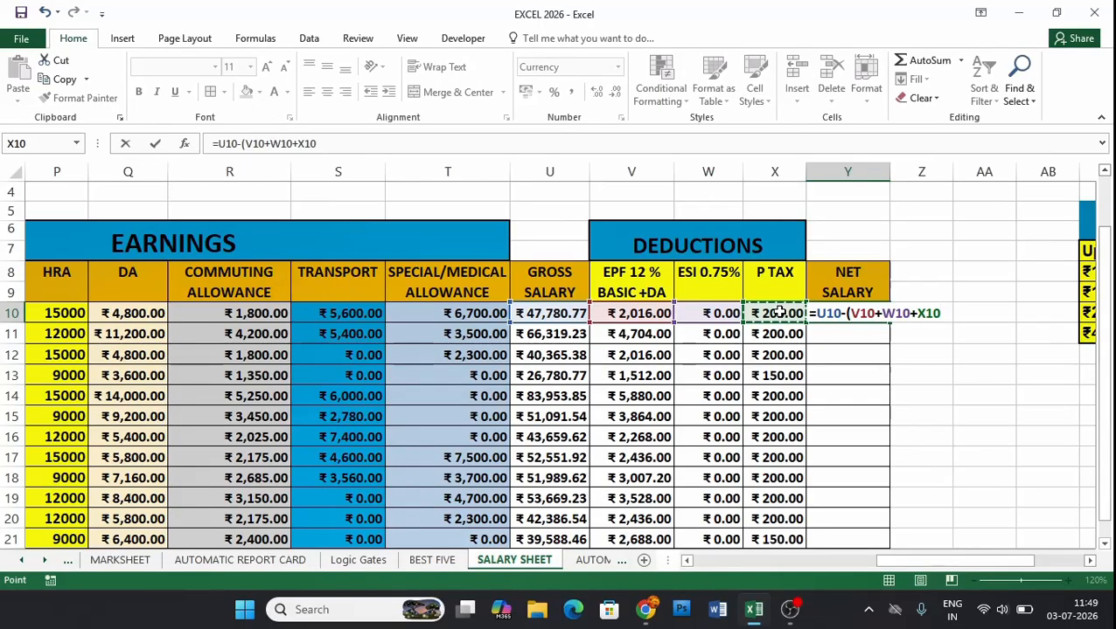
pyautogui.write(')')
pyautogui.press('Return')
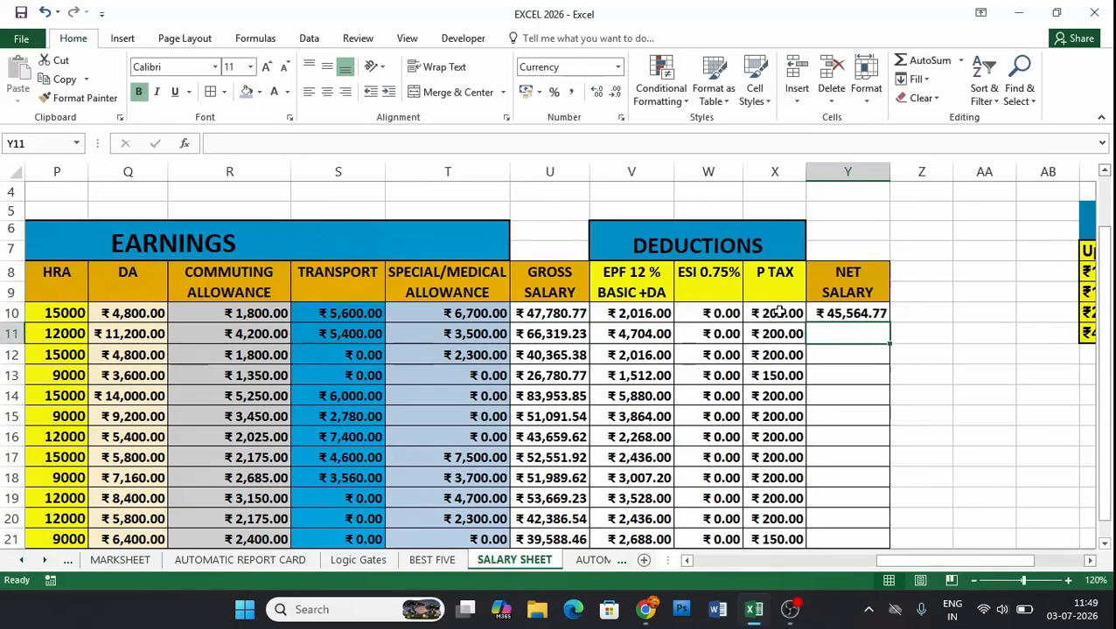
# Step: Copy the net salary formula from Y10 down to Y22 for the remaining employees
pyautogui.click(877, 313)
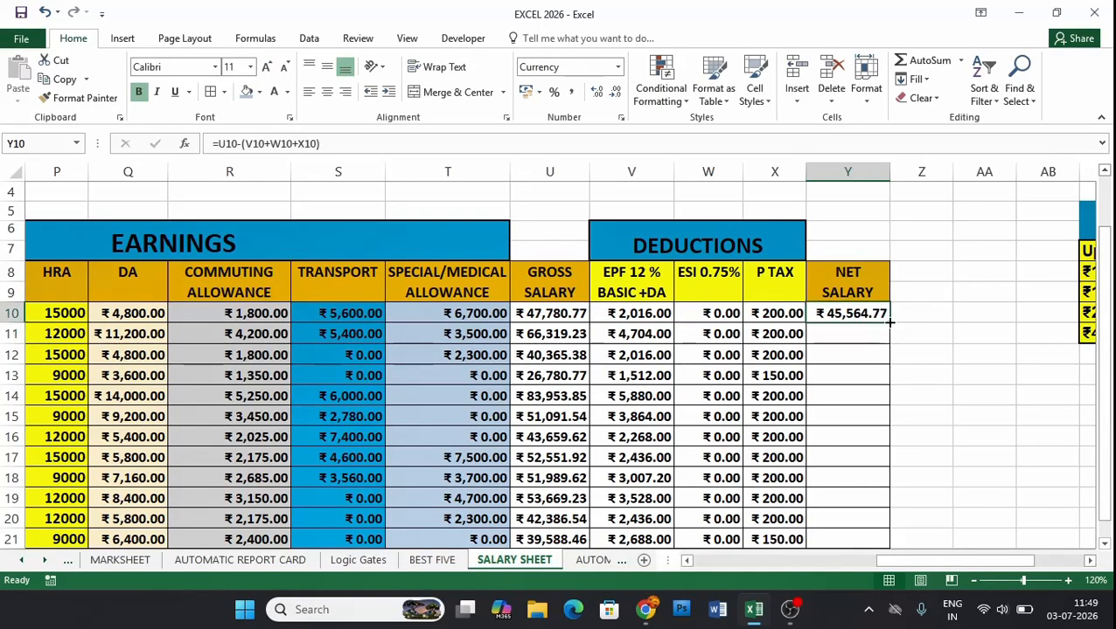
pyautogui.moveTo(889, 322); pyautogui.dragTo(921, 502)
pyautogui.click(980, 453)
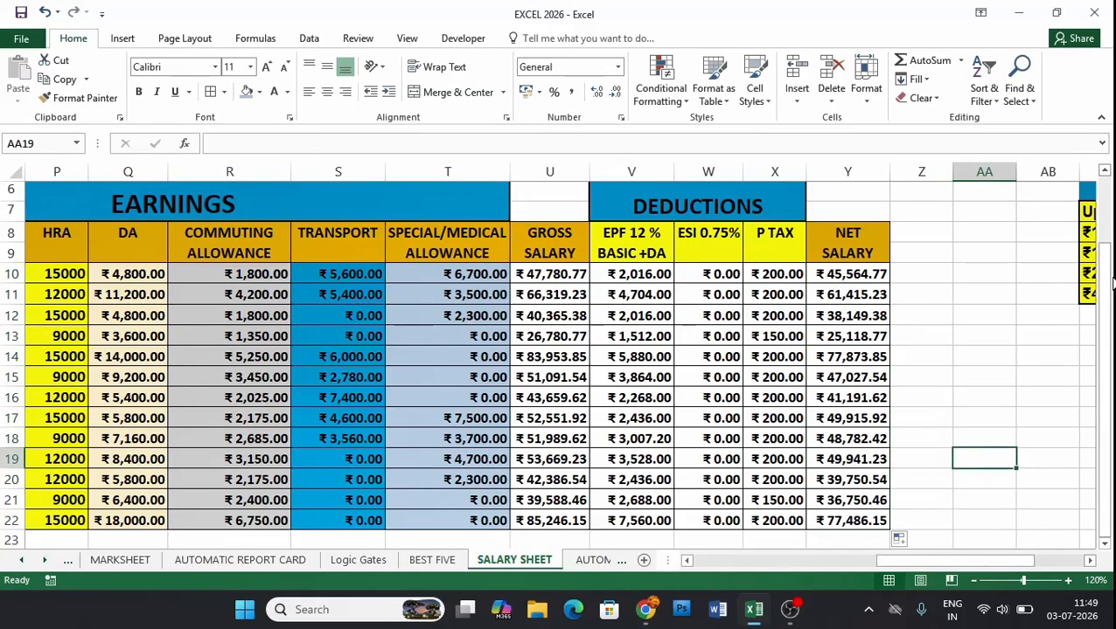
pyautogui.moveTo(1109, 280); pyautogui.dragTo(1108, 236)
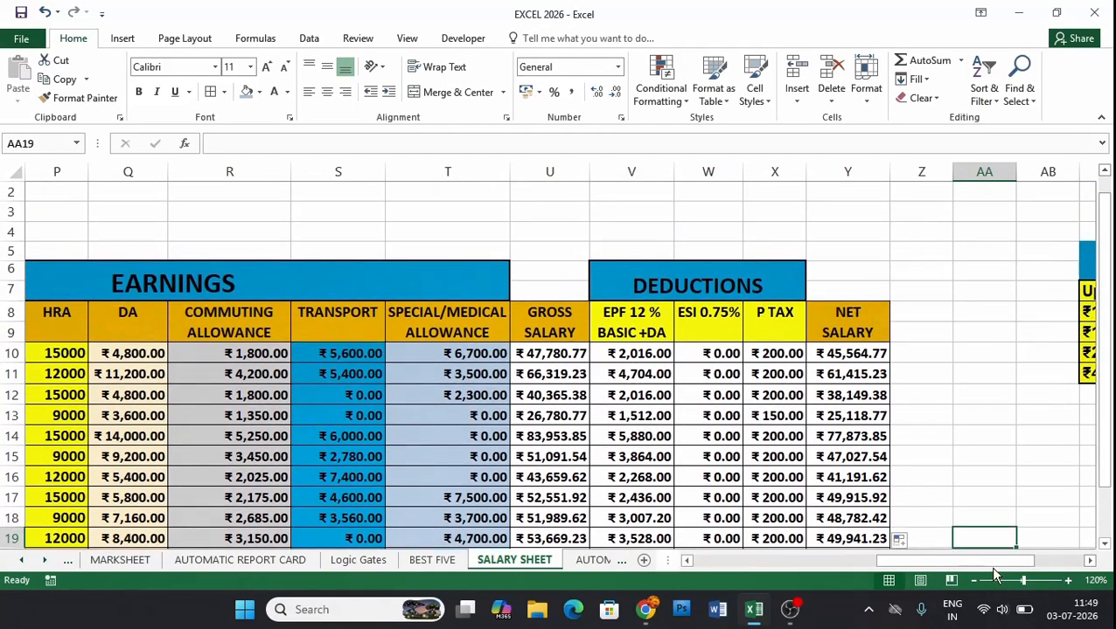
pyautogui.moveTo(988, 560); pyautogui.dragTo(847, 587)
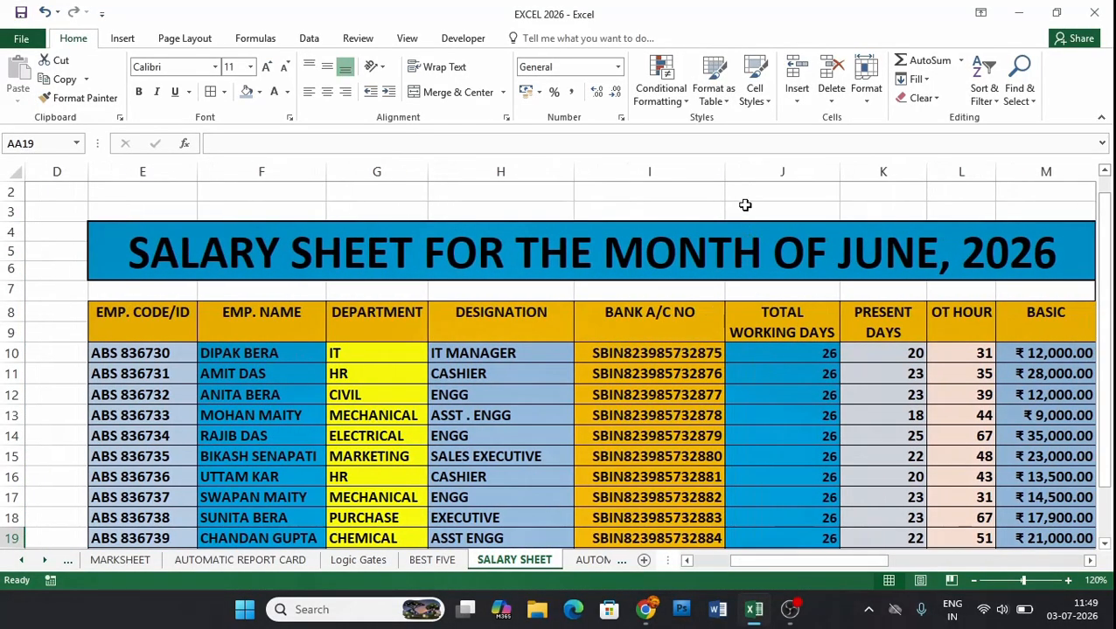
pyautogui.click(790, 609)
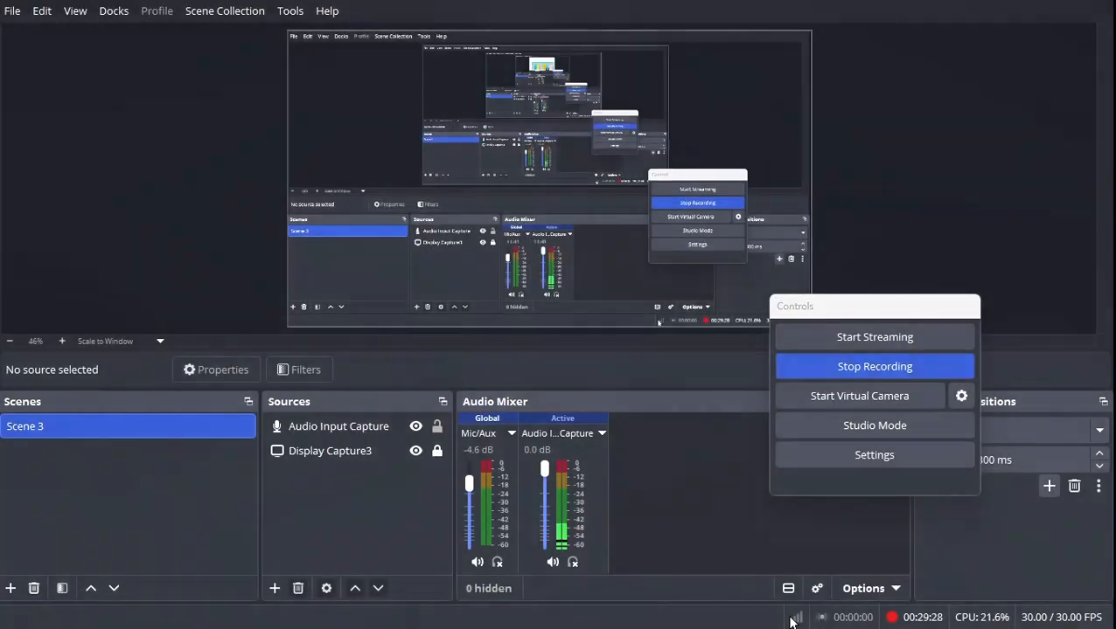